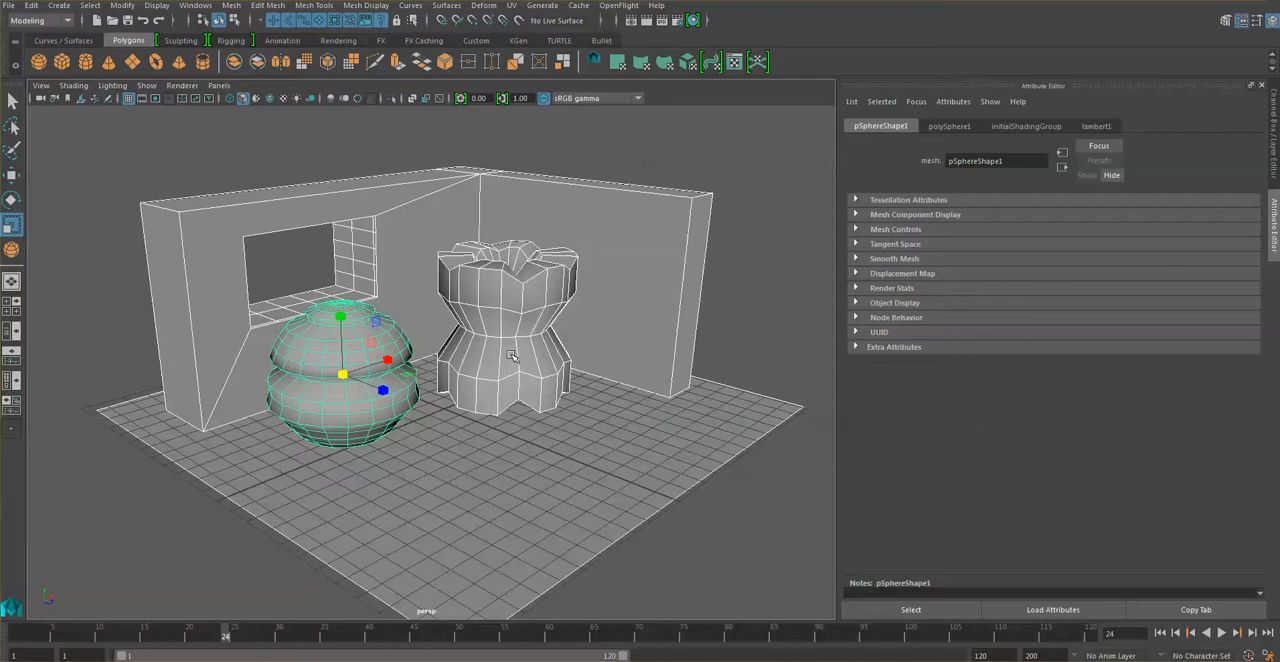
Show the objects in plain shading without wireframe overlay and clear the selection.
key("5")
left_click(461, 446)
left_click(461, 245)
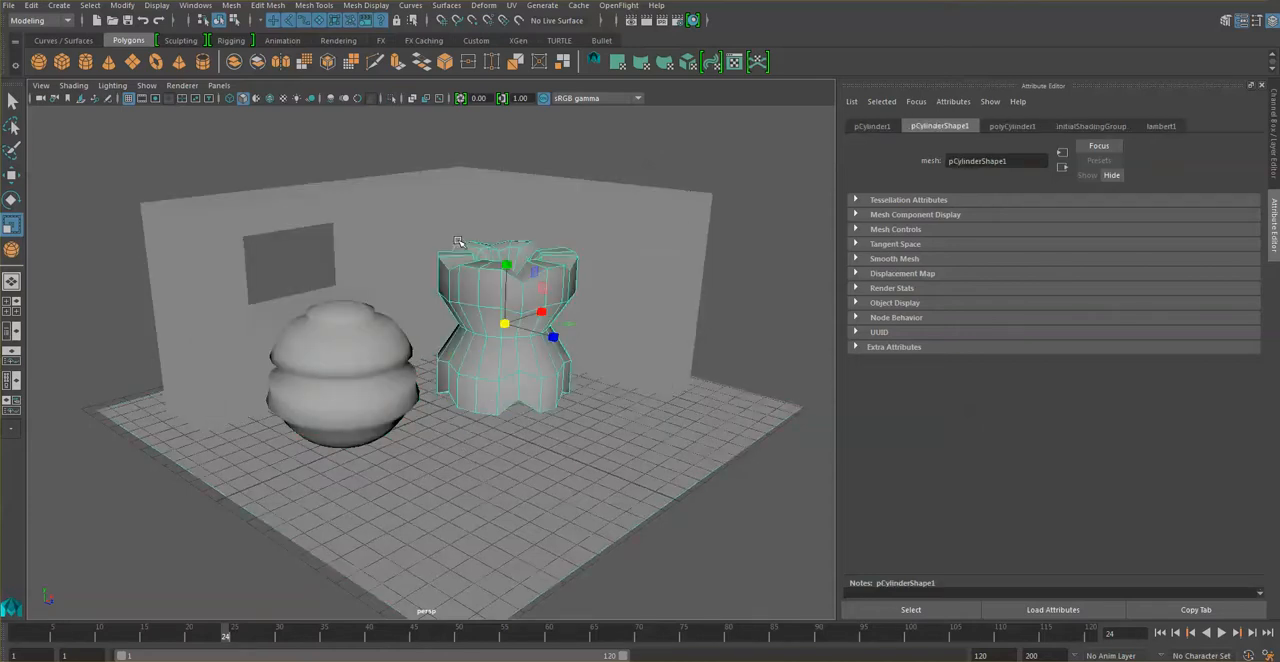
left_click(810, 266)
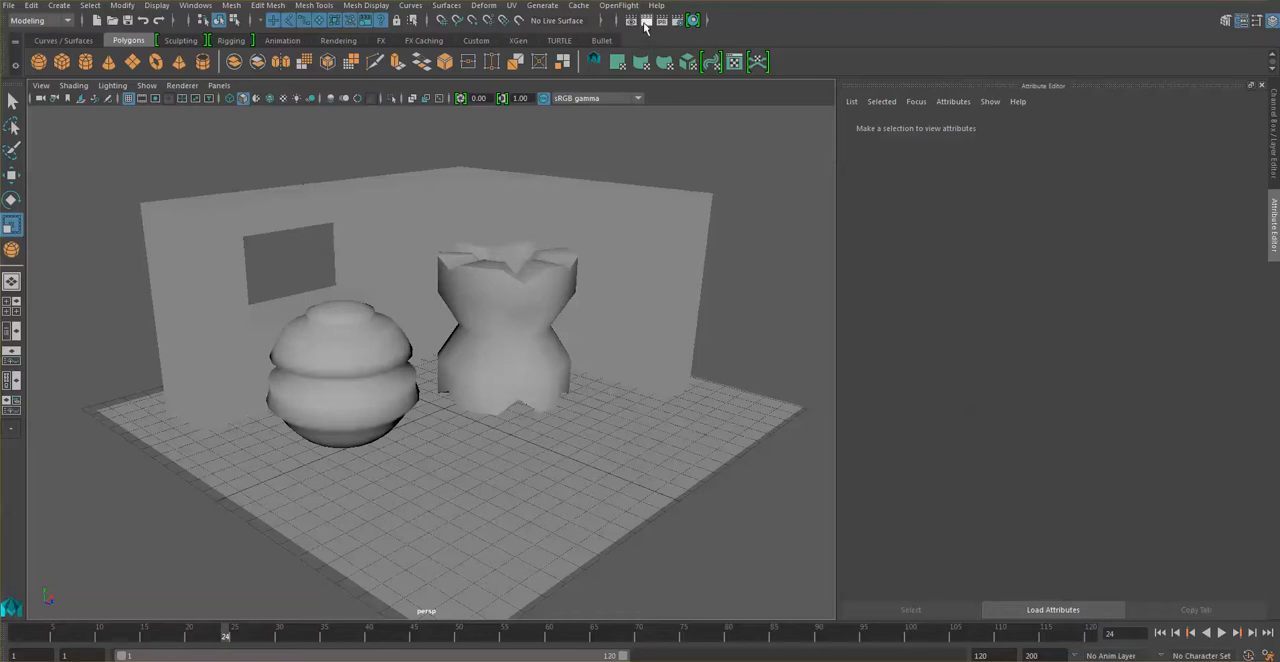
Render the perspective view of the whole room scene, then put the render window away.
left_click(645, 21)
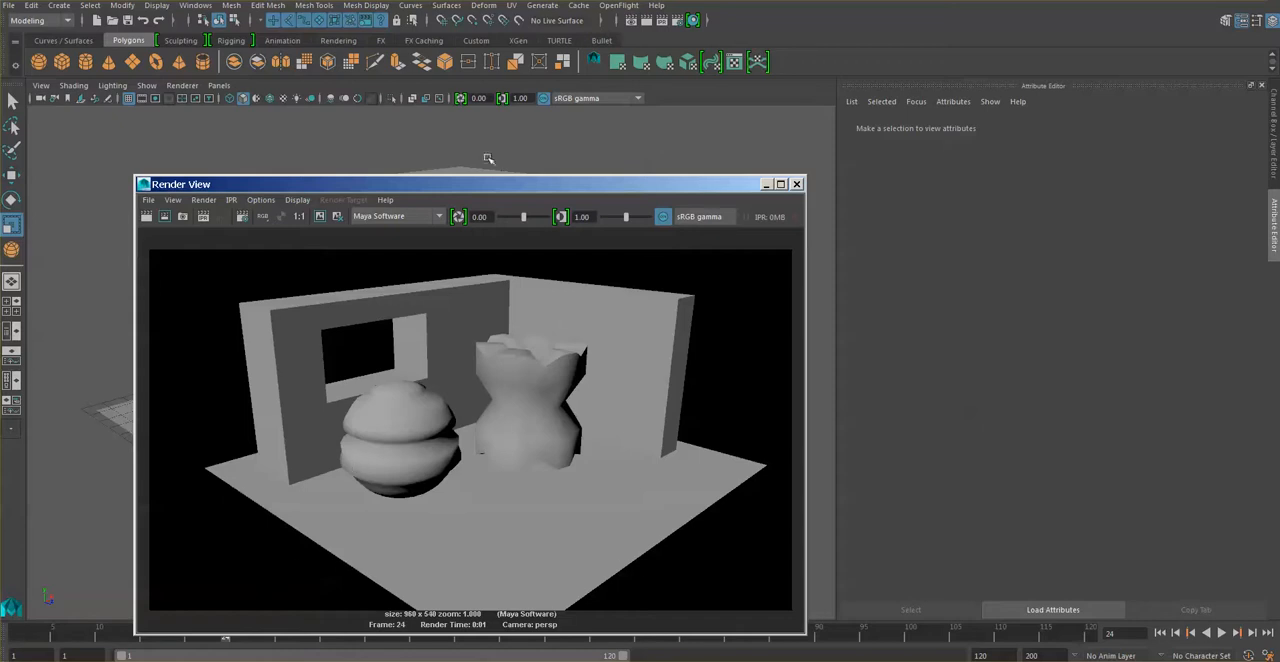
left_click_drag(487, 188, 452, 135)
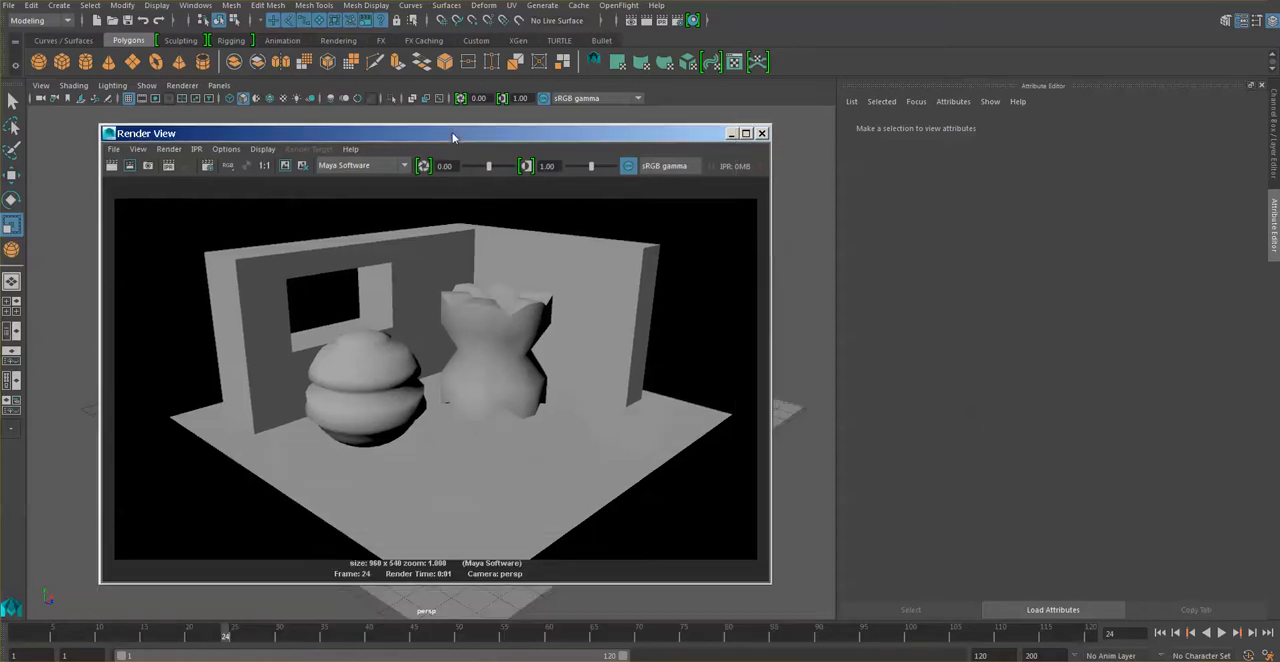
left_click(733, 134)
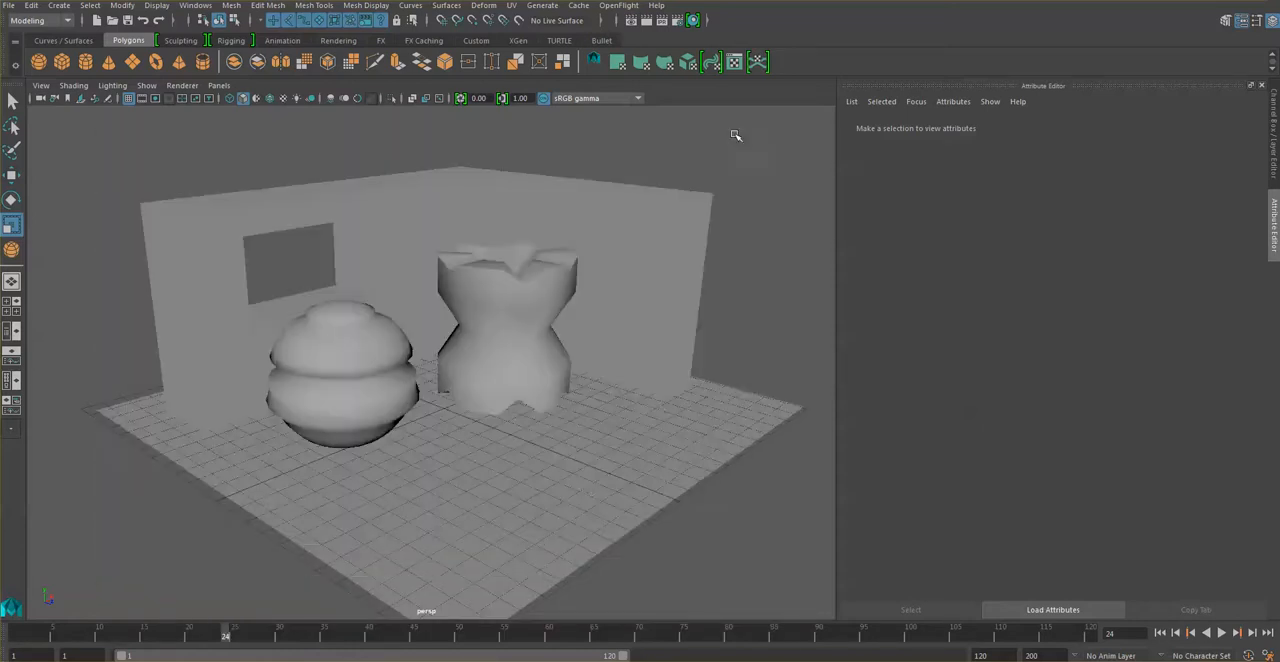
Render a closer framing of the two objects, then render them again from a lower camera angle.
scroll(585, 487, "up", 5)
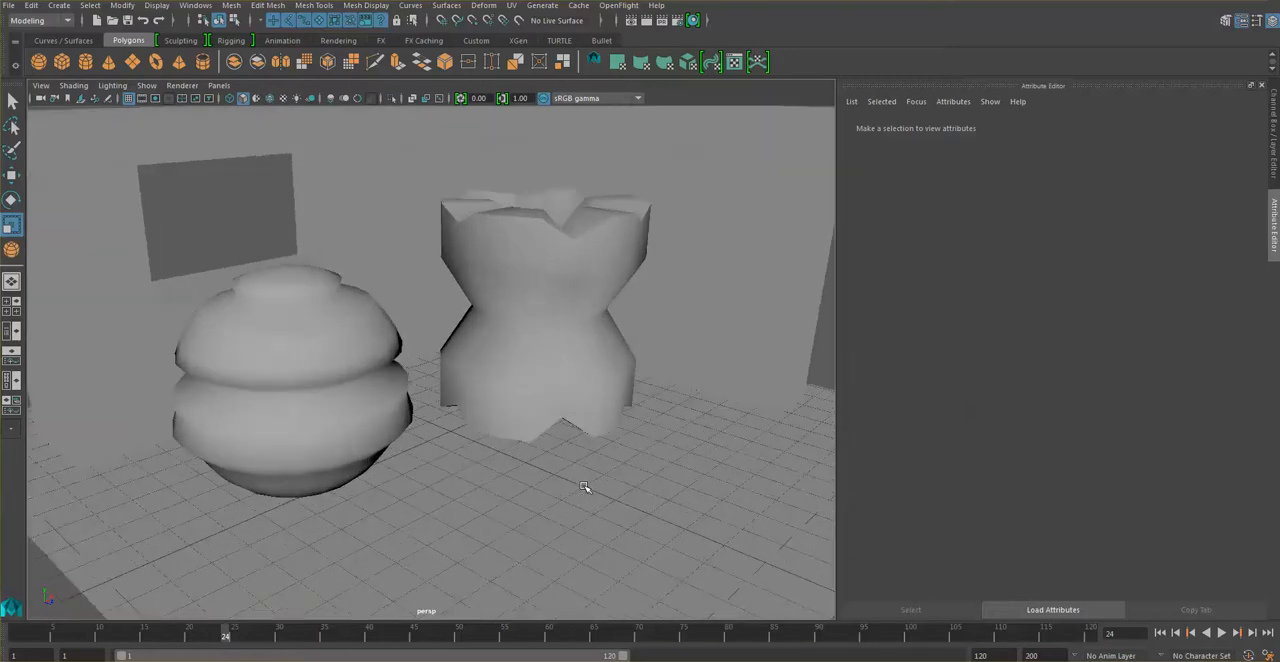
left_click(648, 20)
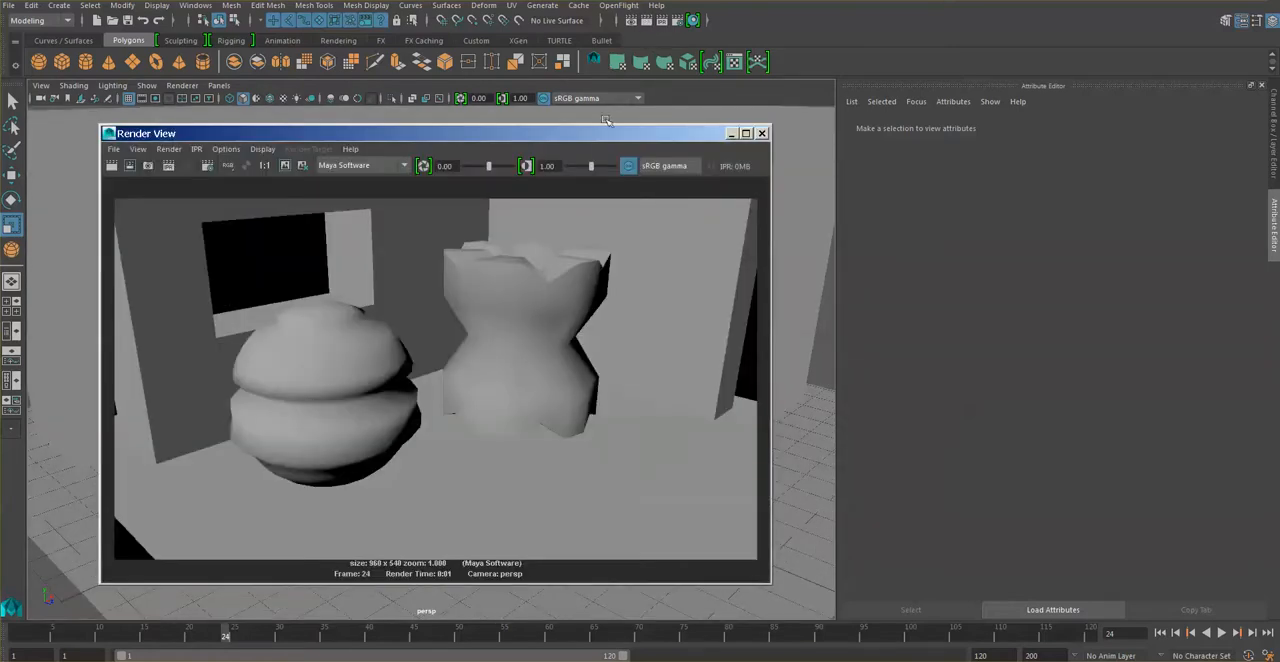
left_click(732, 134)
left_click_drag(548, 407, 543, 392, "alt")
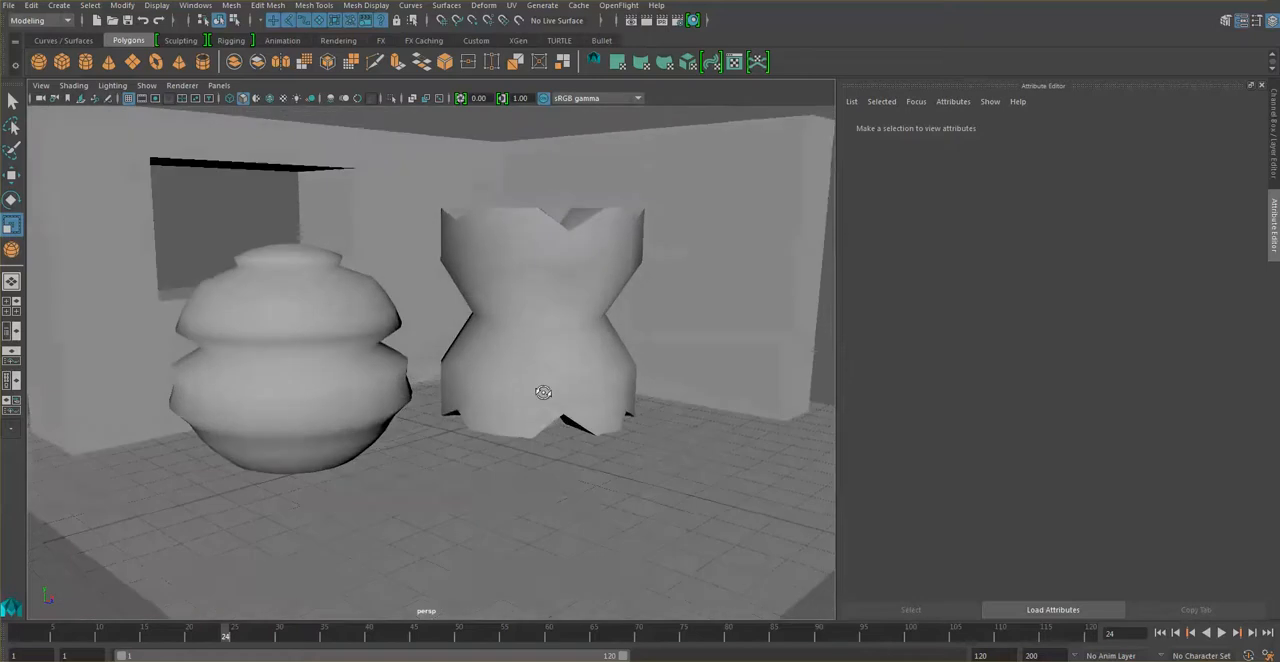
mouse_move(560, 329)
middle_mouse_down("alt")
mouse_move(560, 380)
mouse_move(547, 320)
middle_mouse_up("alt")
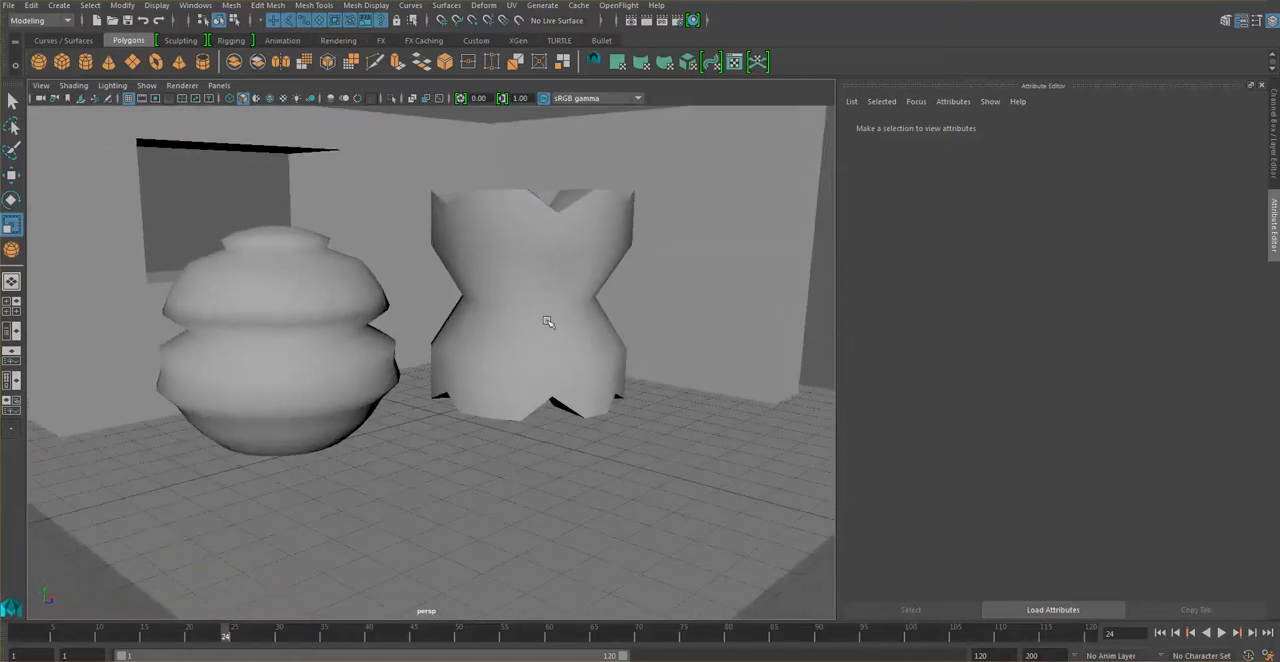
left_click(648, 20)
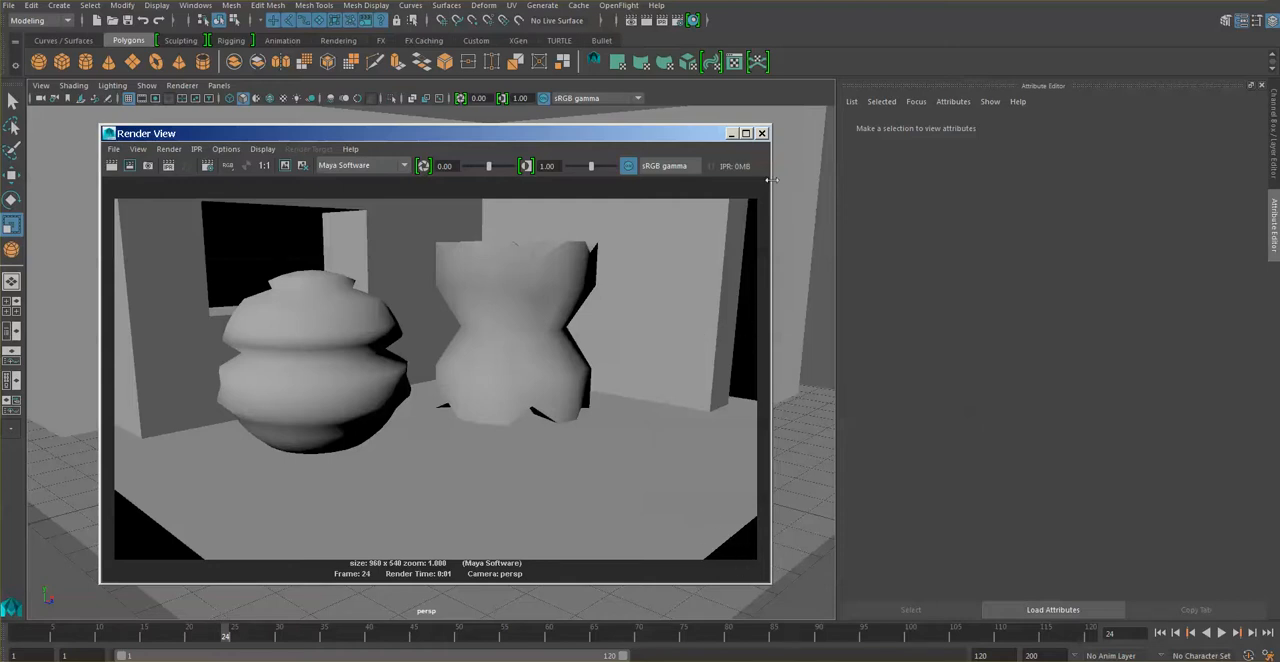
left_click(761, 133)
Scale up the floor plane so it extends beyond the walls and fills the foreground, and render the view.
left_click(655, 514)
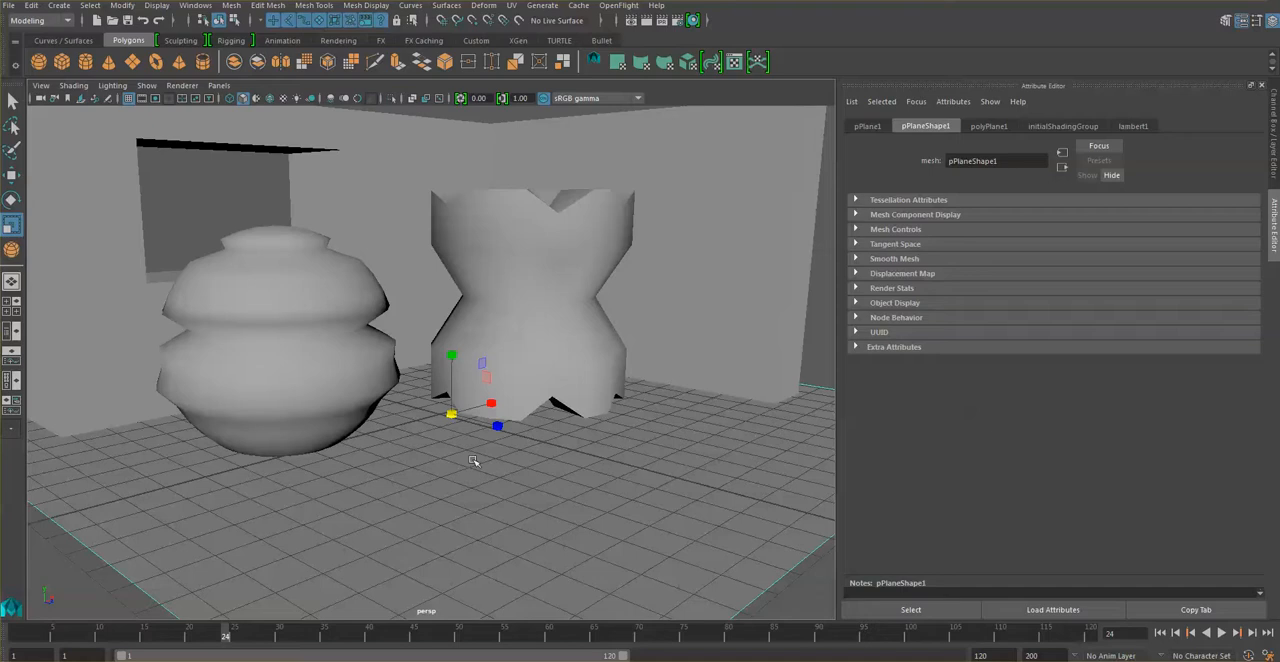
left_click(8, 228)
middle_click_drag(476, 427, 746, 511)
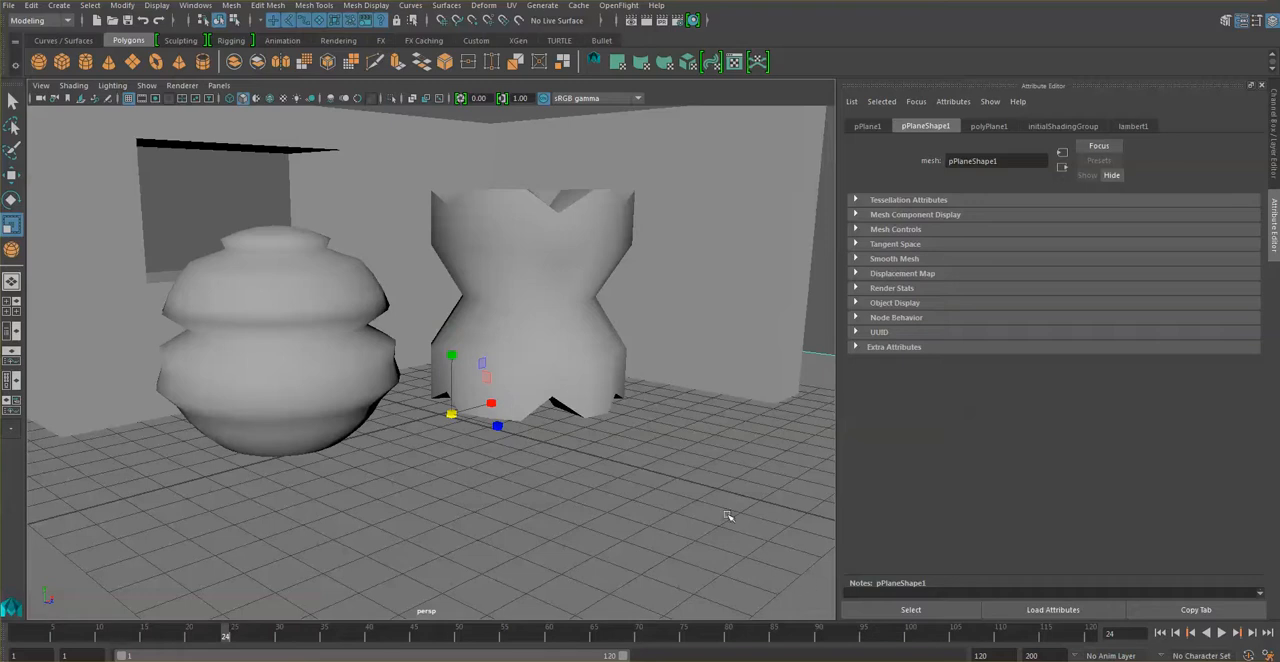
left_click(648, 20)
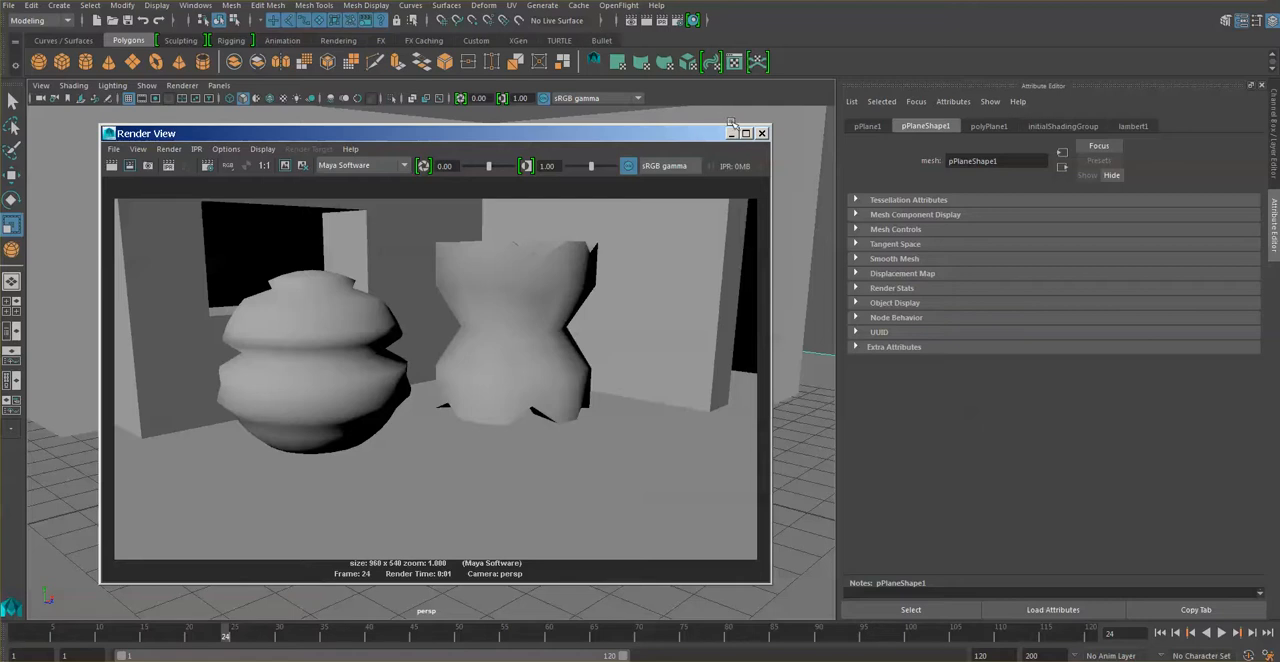
left_click(732, 133)
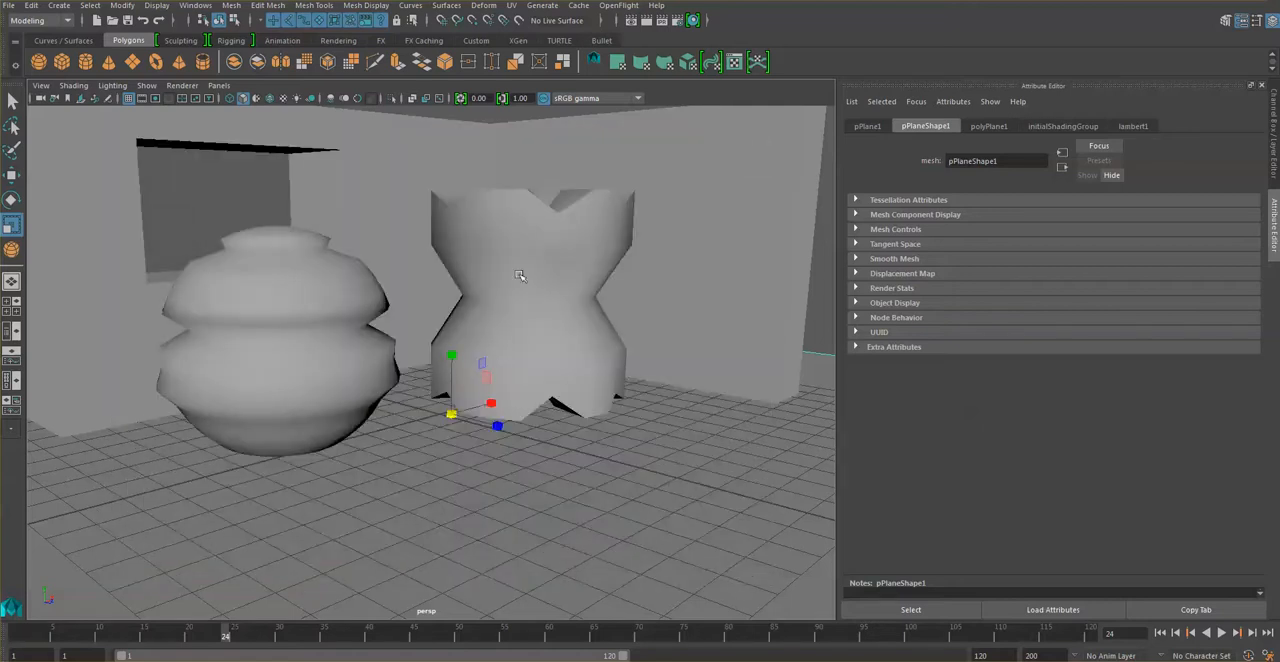
Set the perspective camera's environment background color to dark cyan with hue 180 and saturation 1, and test-render the view.
left_click_drag(472, 231, 518, 245, "alt")
middle_click_drag(518, 245, 510, 236, "alt")
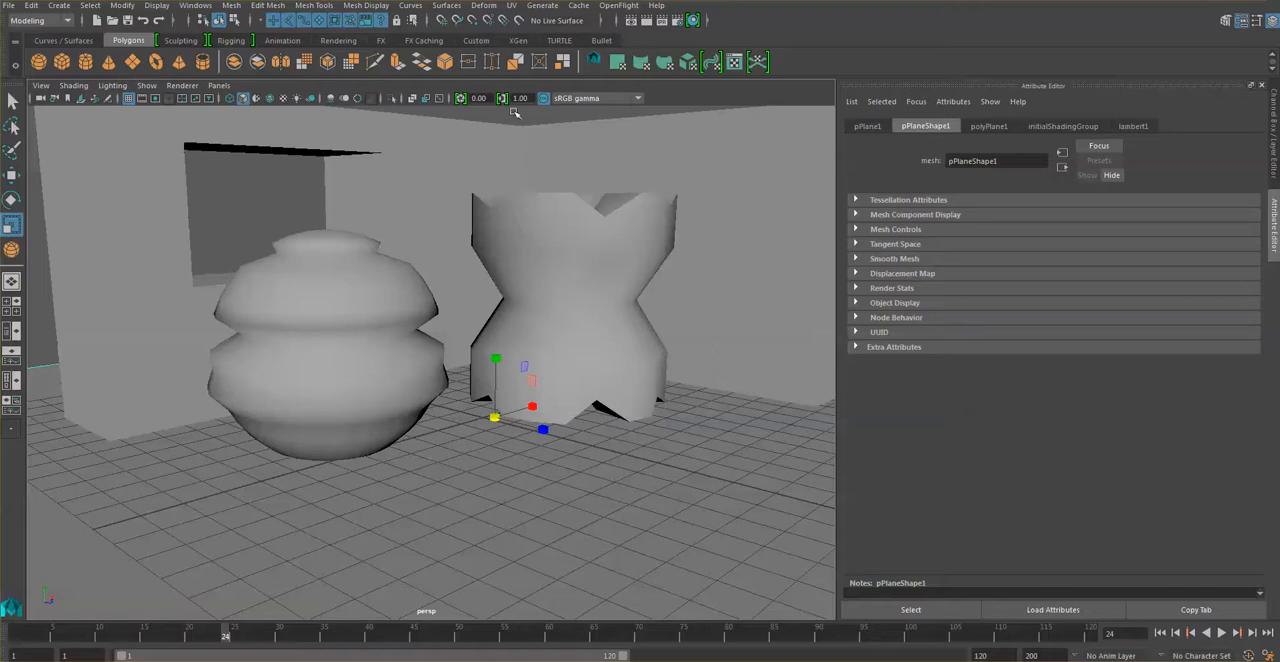
left_click(39, 87)
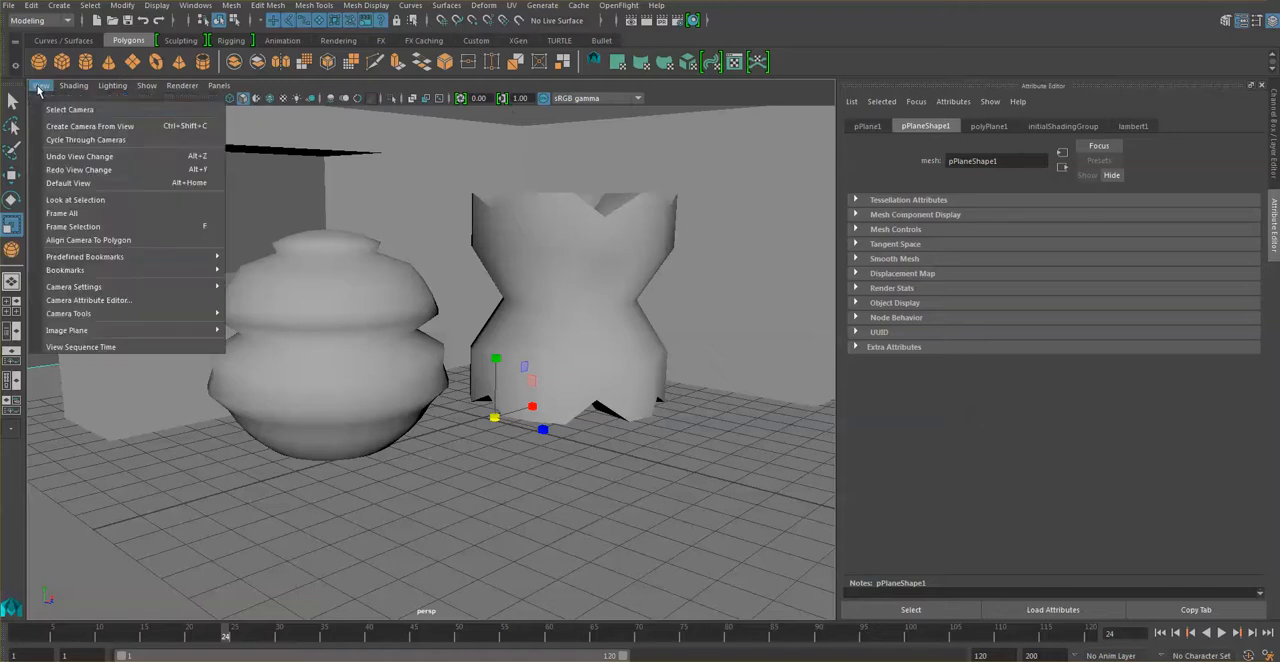
left_click(60, 110)
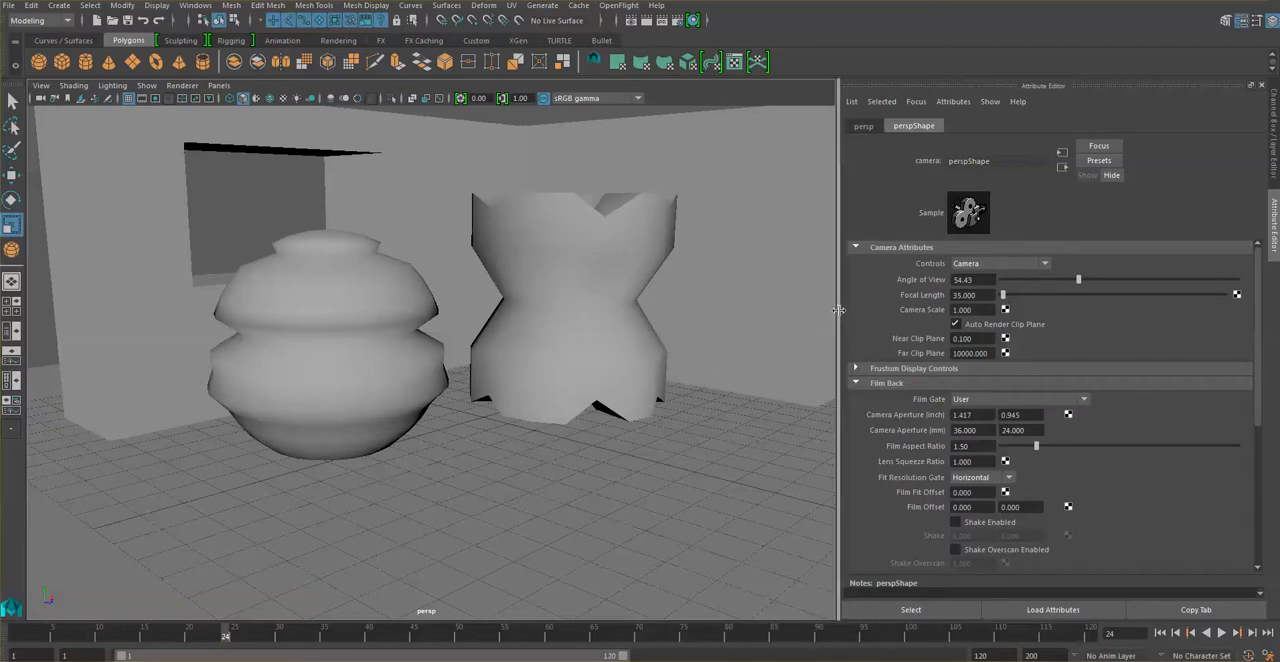
left_click(856, 383)
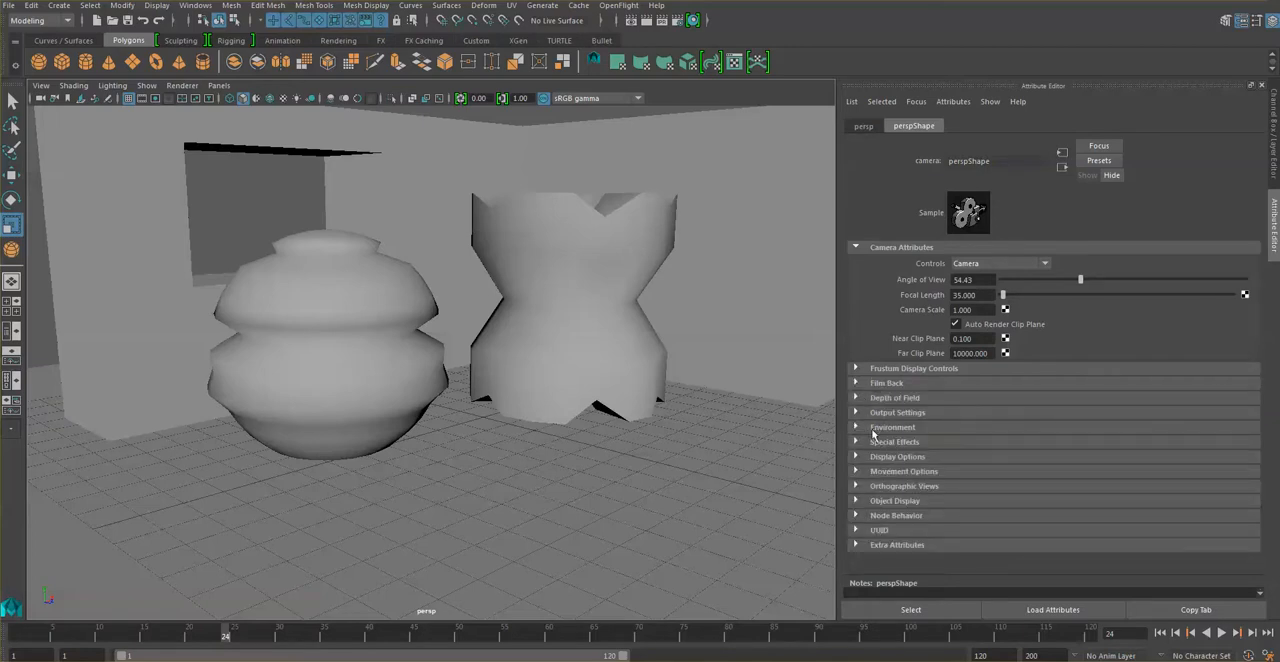
left_click(888, 428)
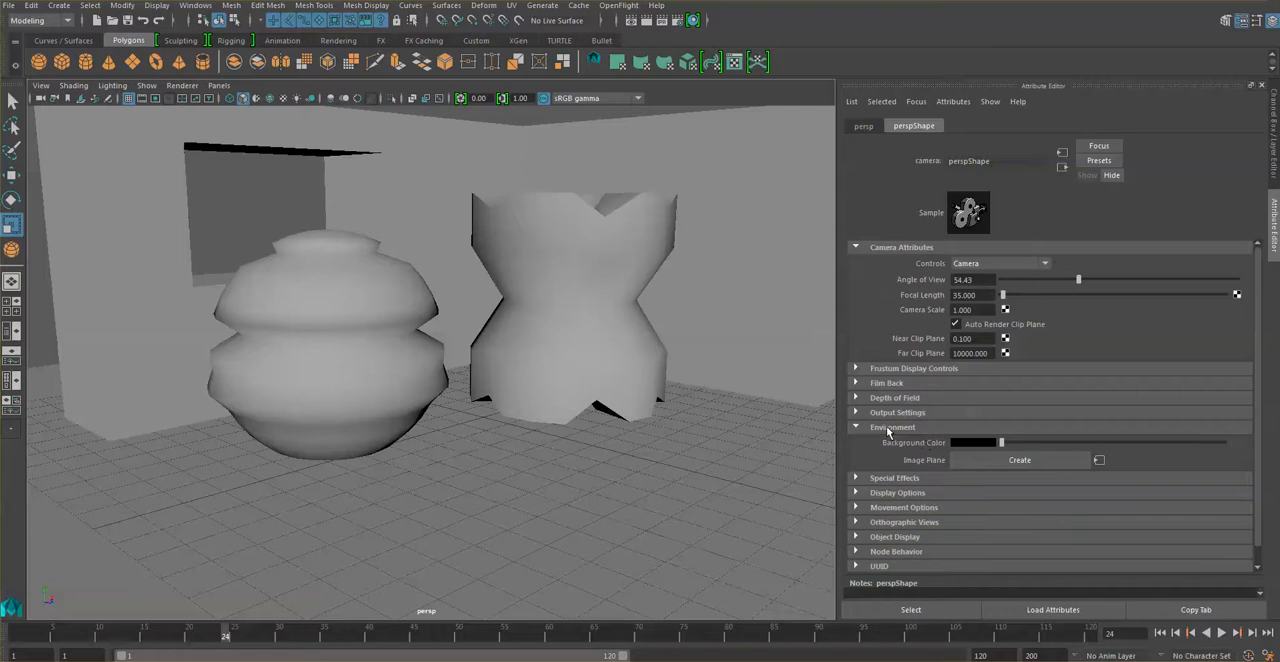
left_click(976, 446)
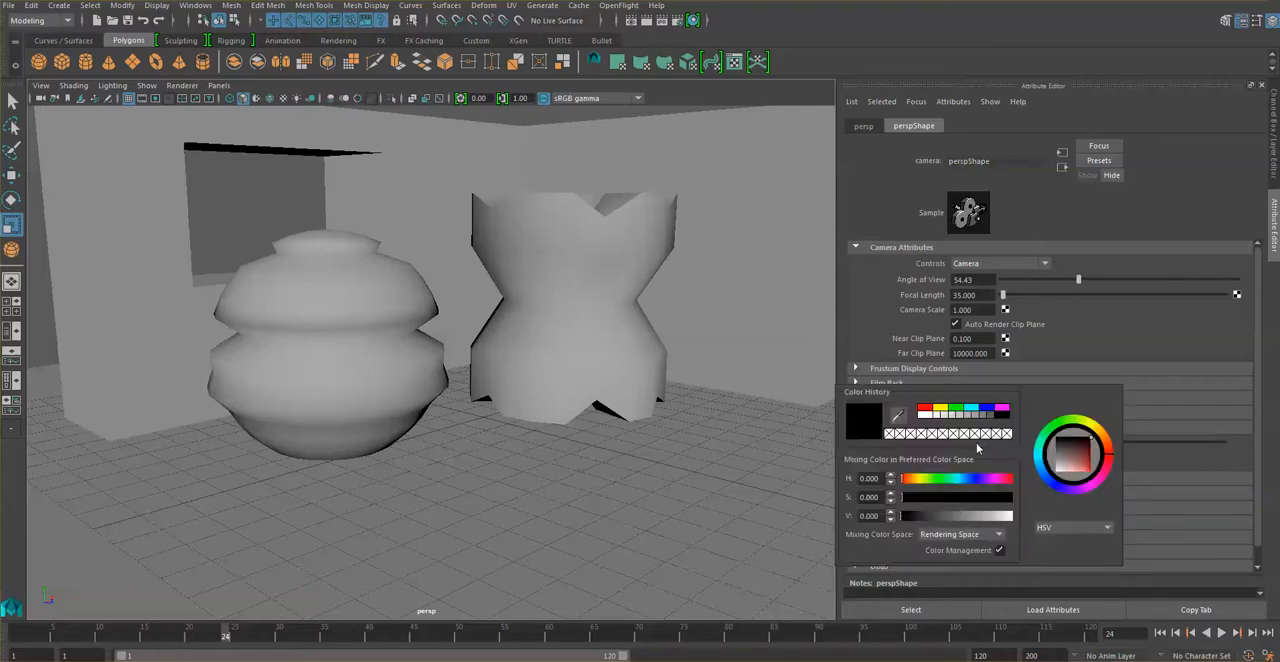
left_click(974, 408)
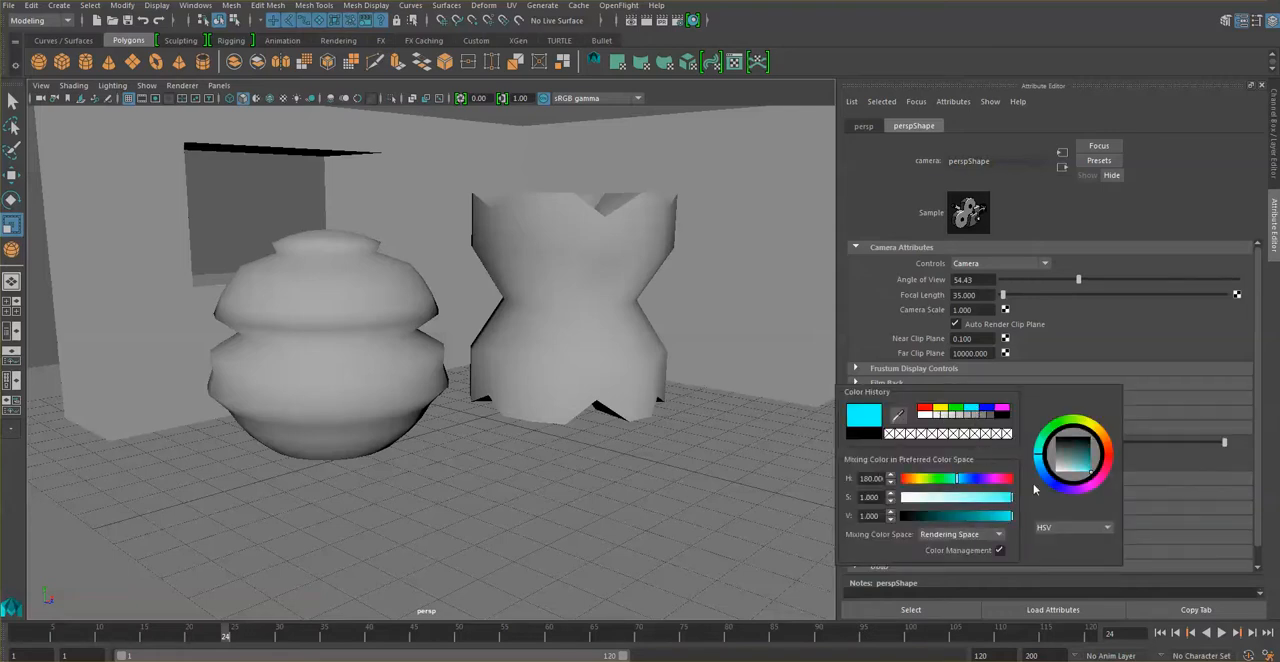
left_click(987, 517)
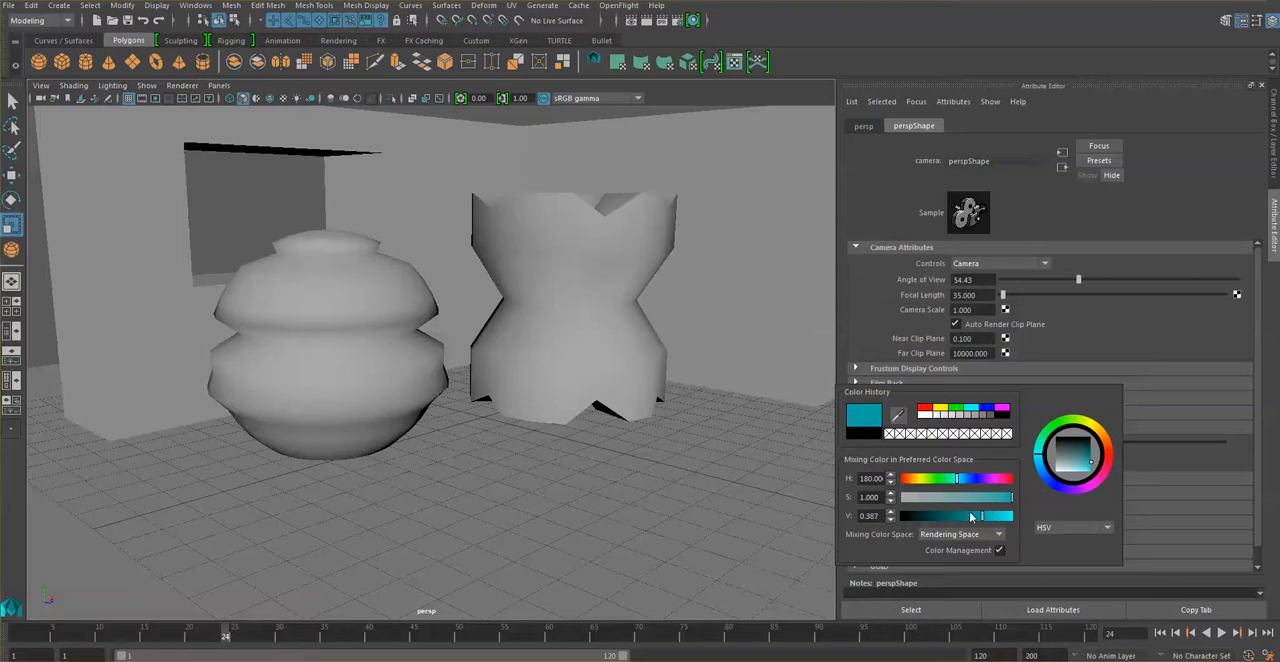
left_click(970, 517)
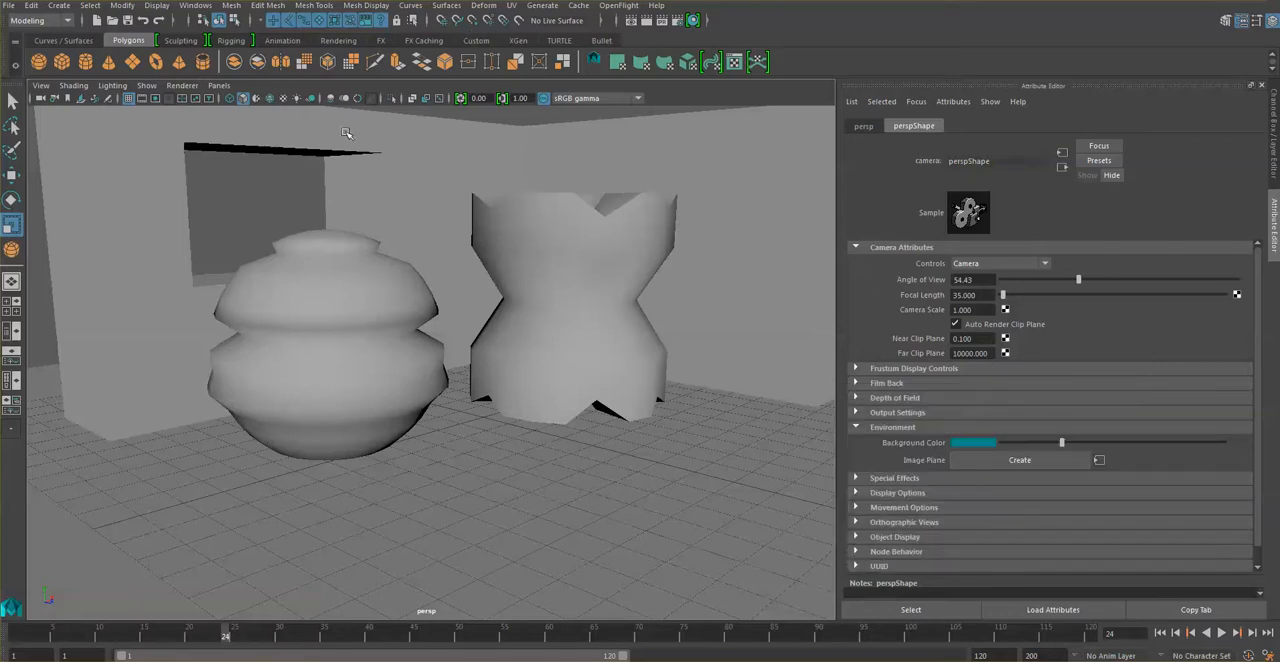
left_click(646, 20)
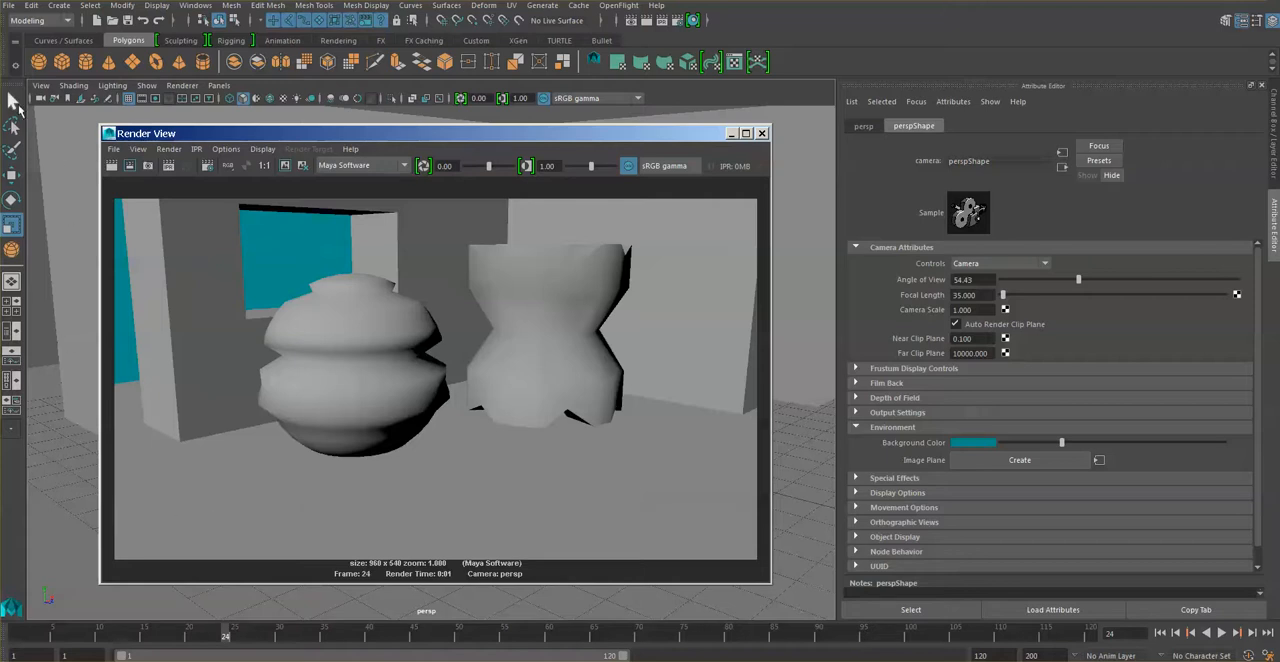
left_click(731, 133)
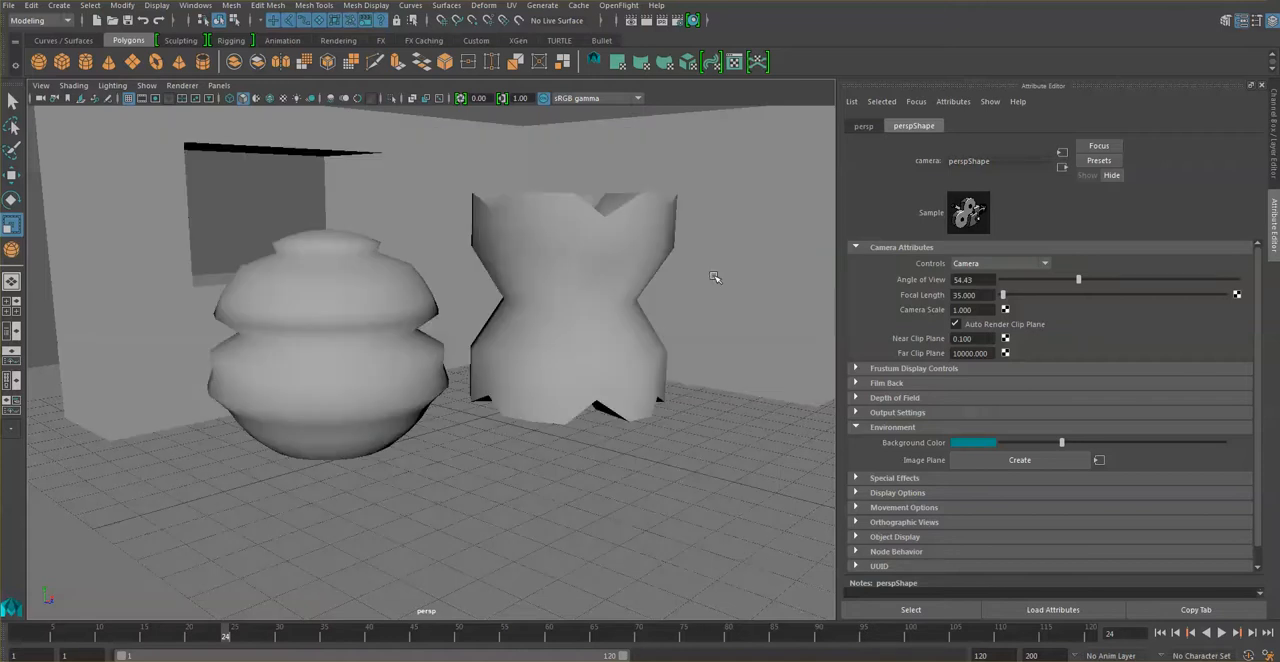
With the UV Editor open, try automatic mapping on the ridged sphere and apply a spherical UV projection instead.
left_click(612, 275)
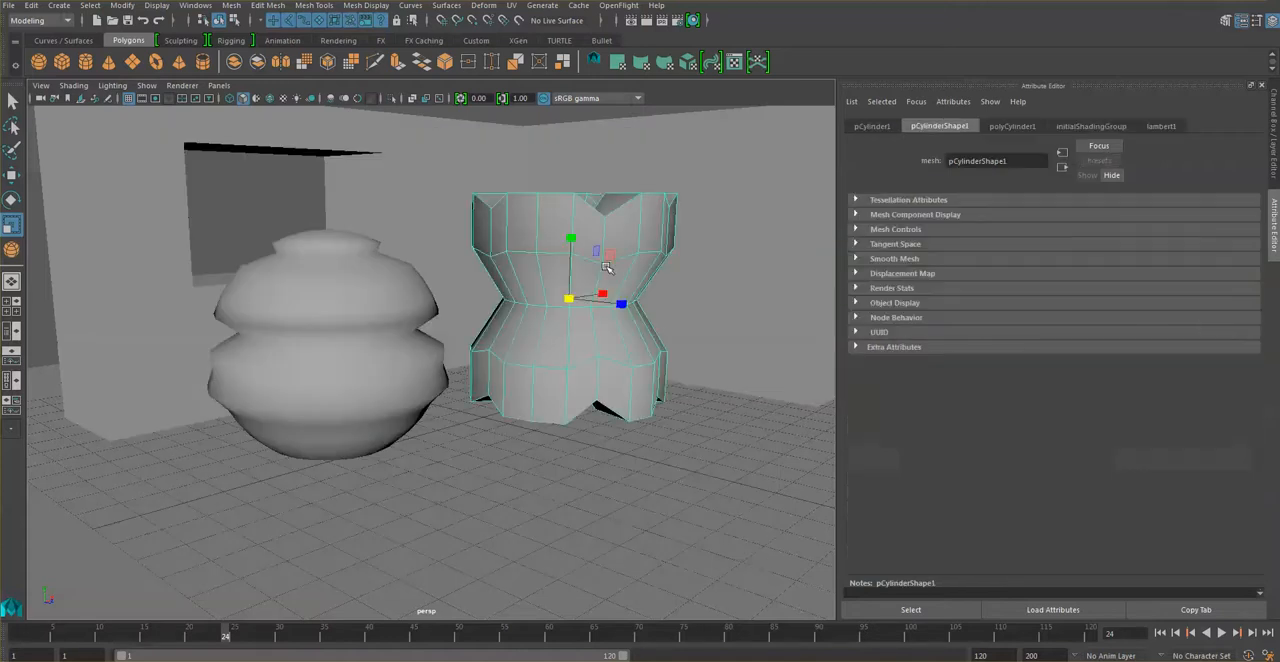
left_click(434, 322)
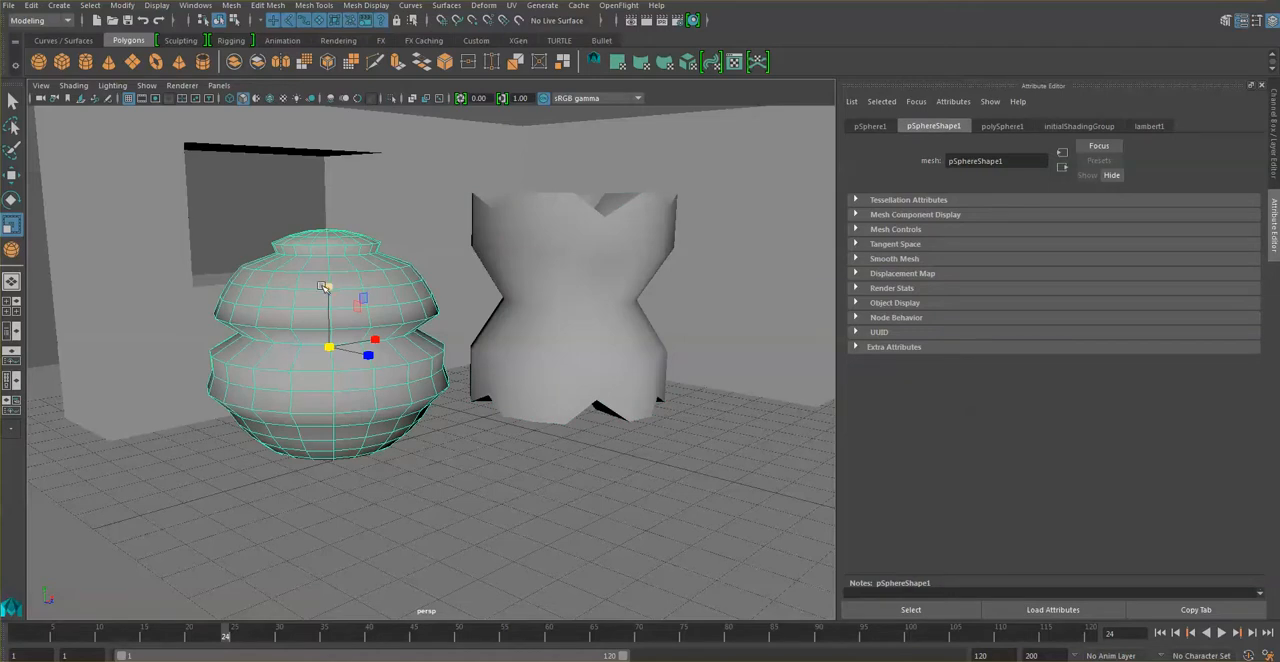
left_click(734, 63)
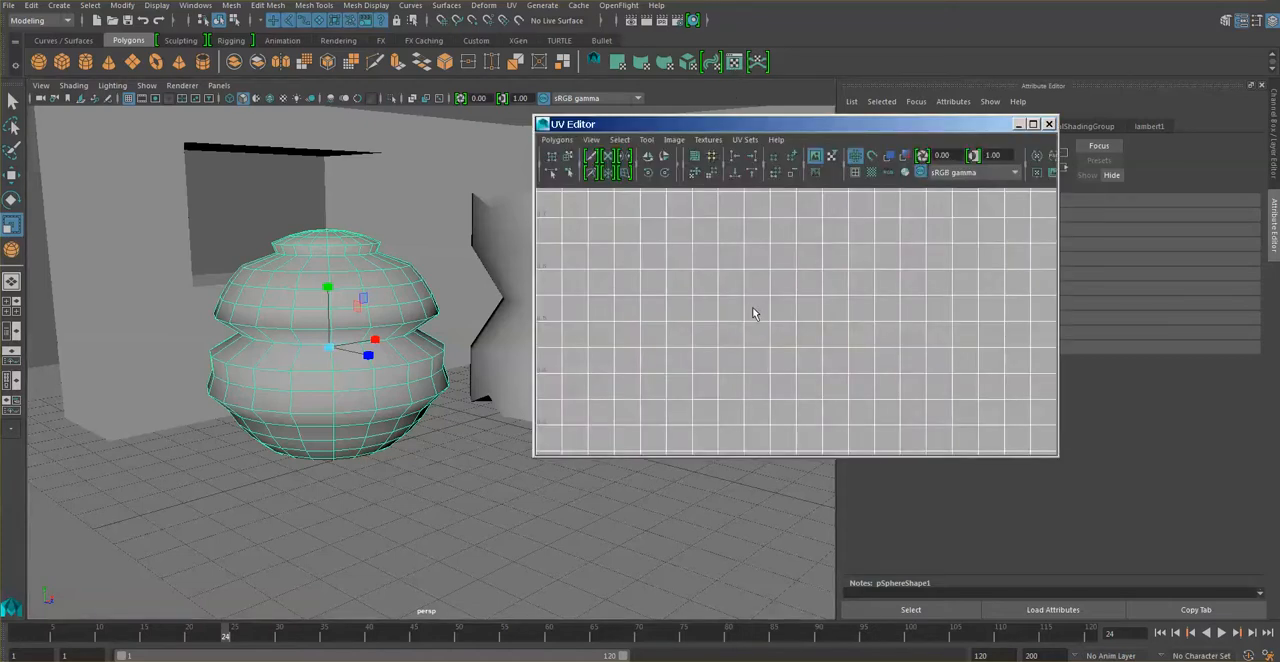
left_click(688, 63)
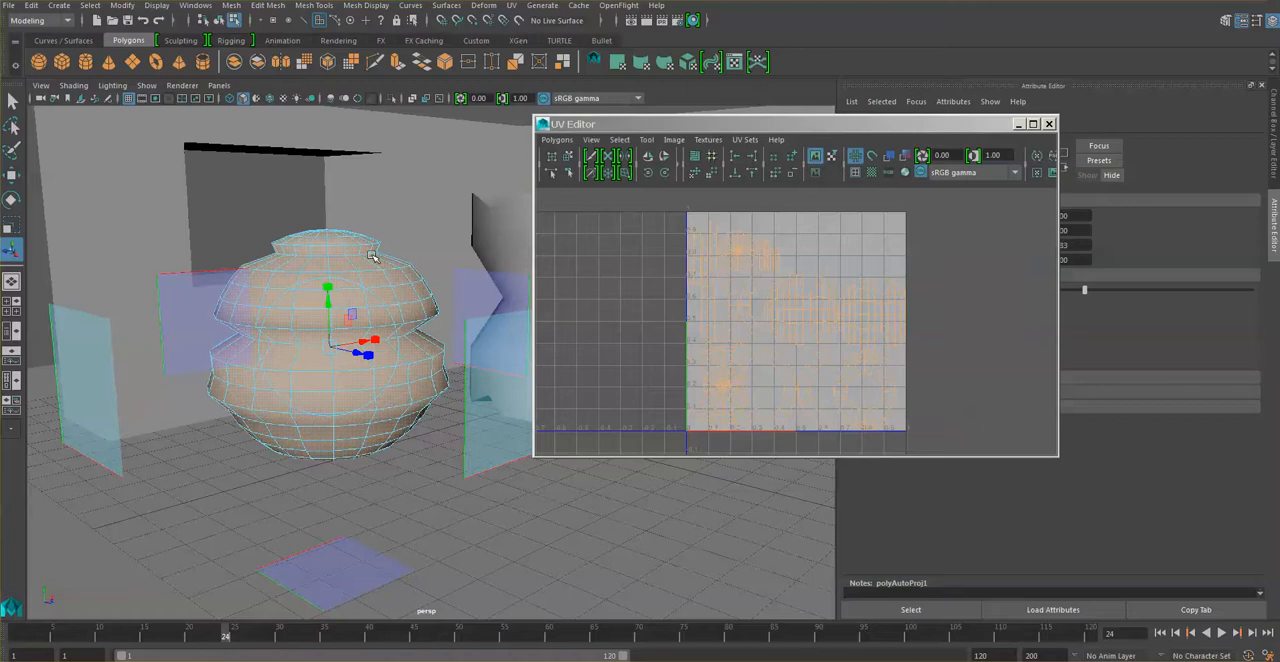
left_click(666, 63)
scroll(800, 325, "down", 3)
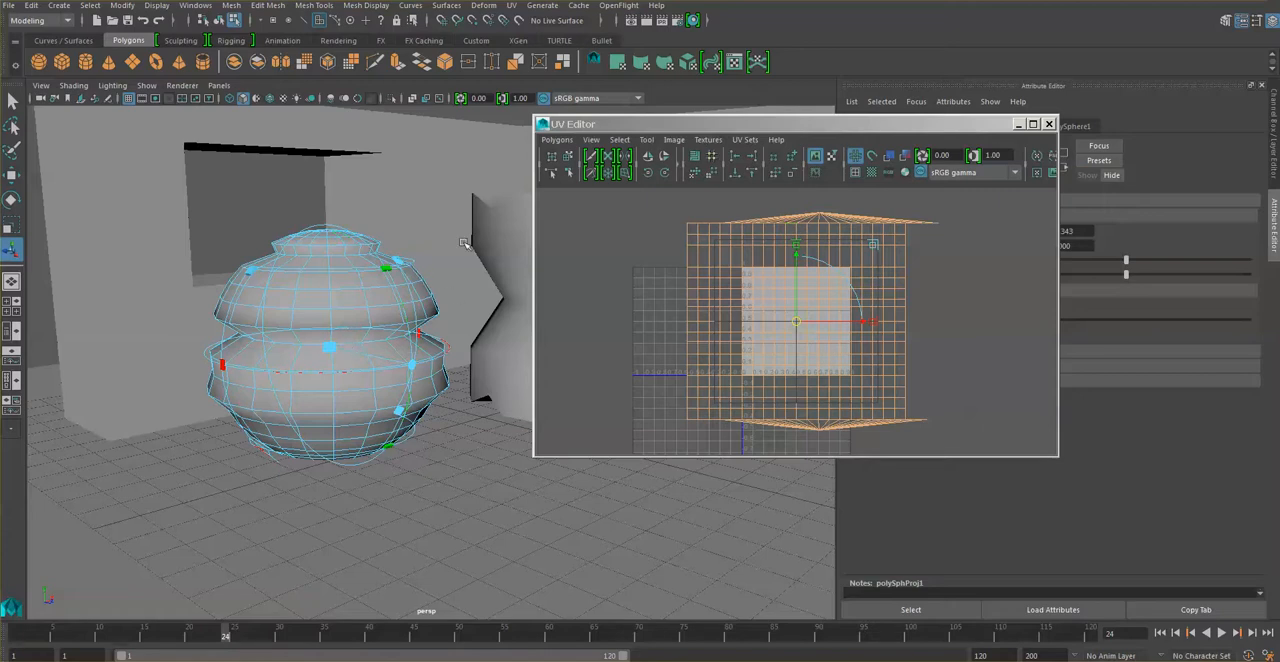
Create a Blinn material in the Hypershade for the ridged sphere.
left_click(693, 20)
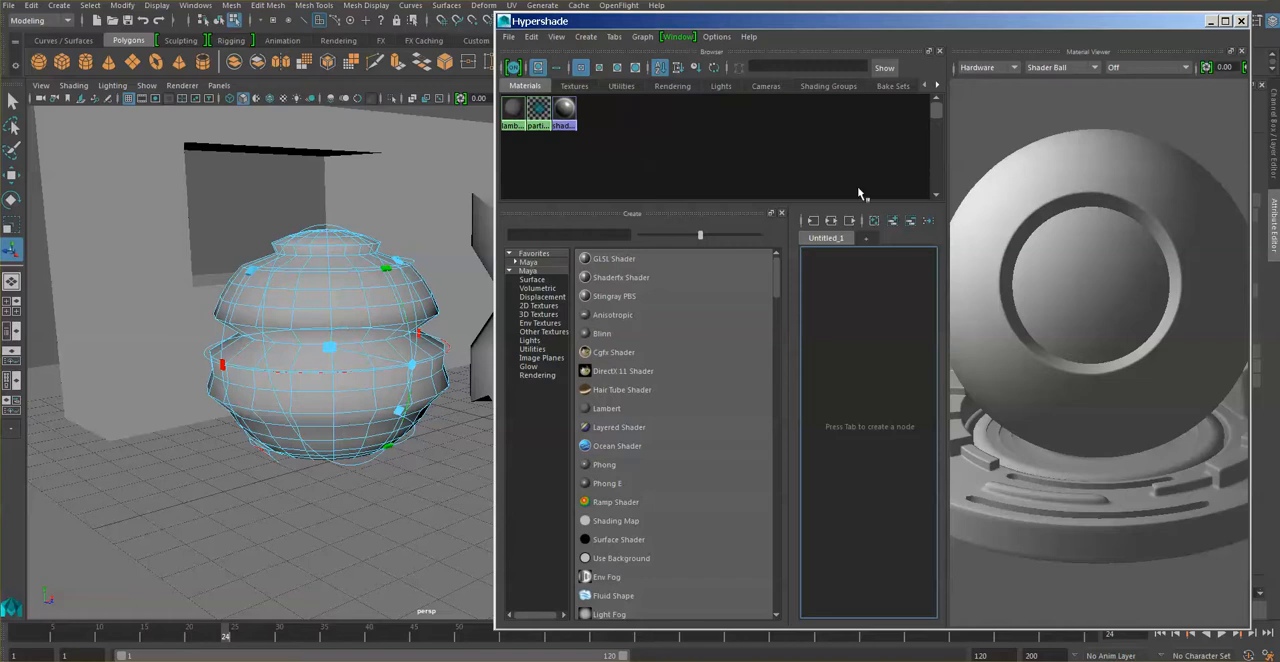
left_click(630, 334)
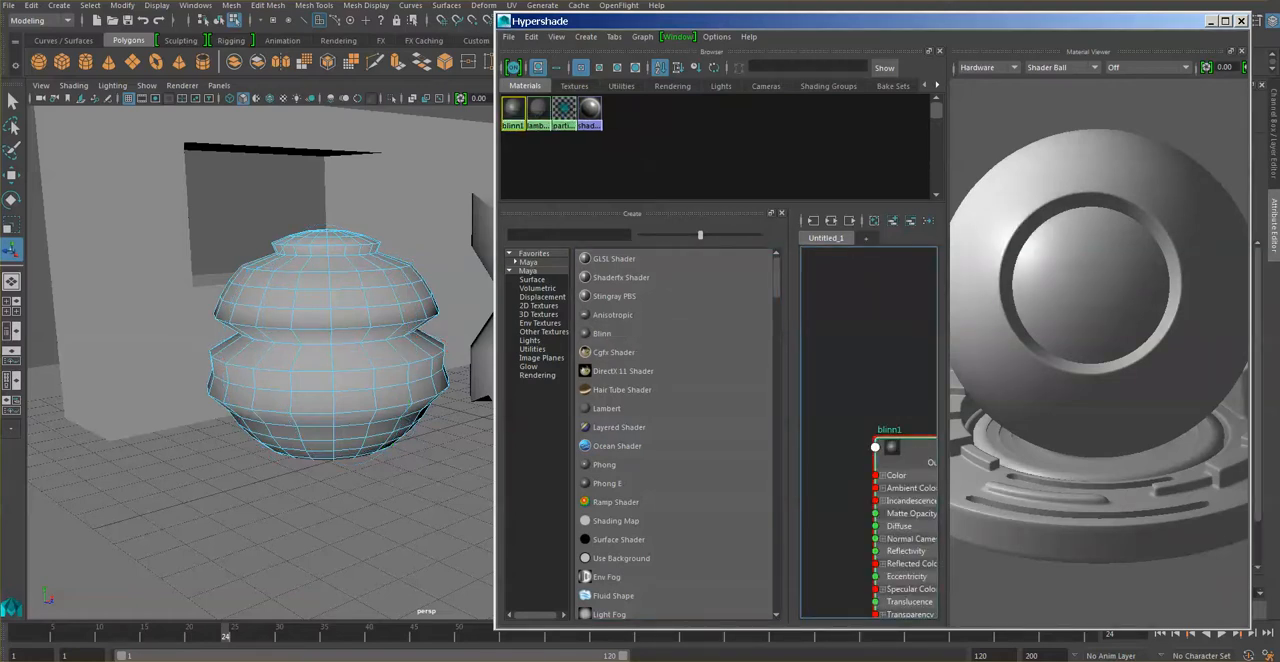
left_click(1212, 22)
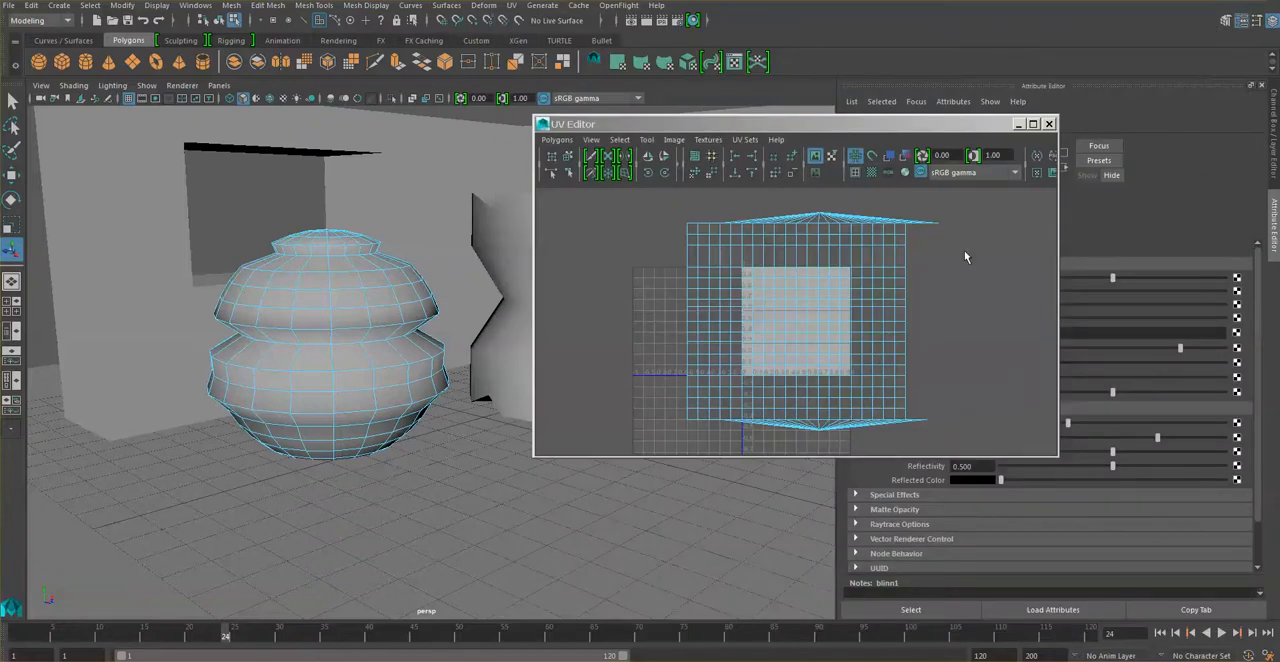
Map a Checker texture to the Blinn material's Color attribute.
left_click_drag(978, 133, 775, 120)
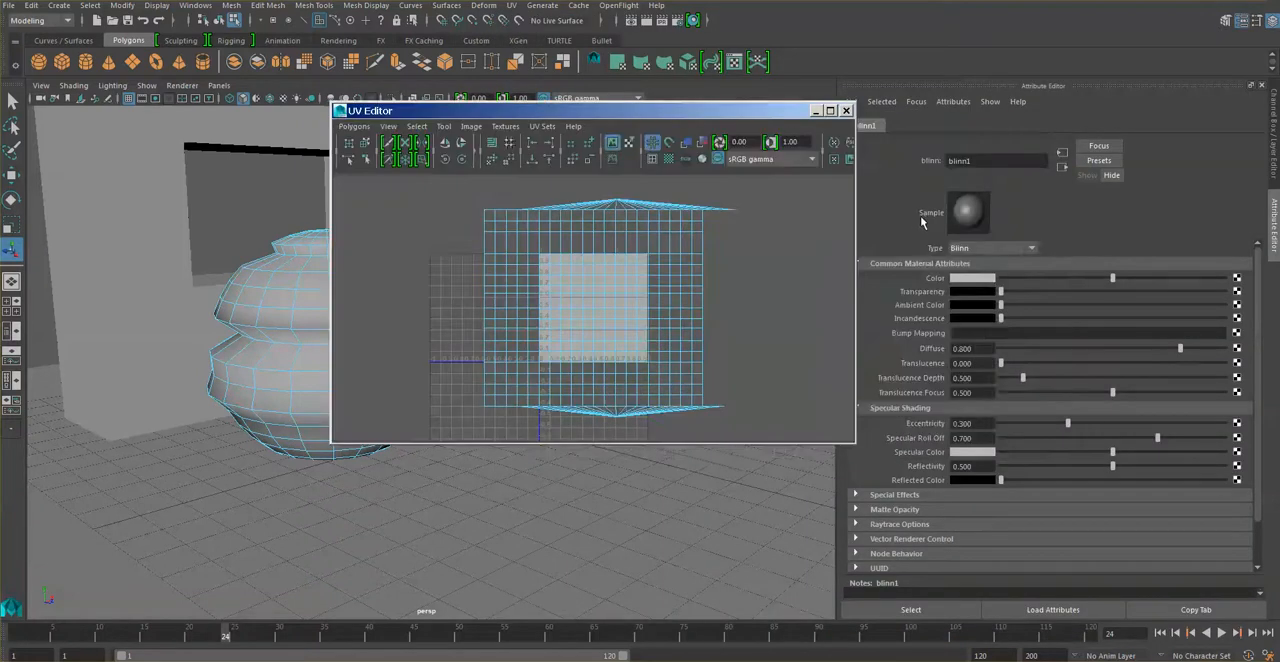
left_click(1237, 279)
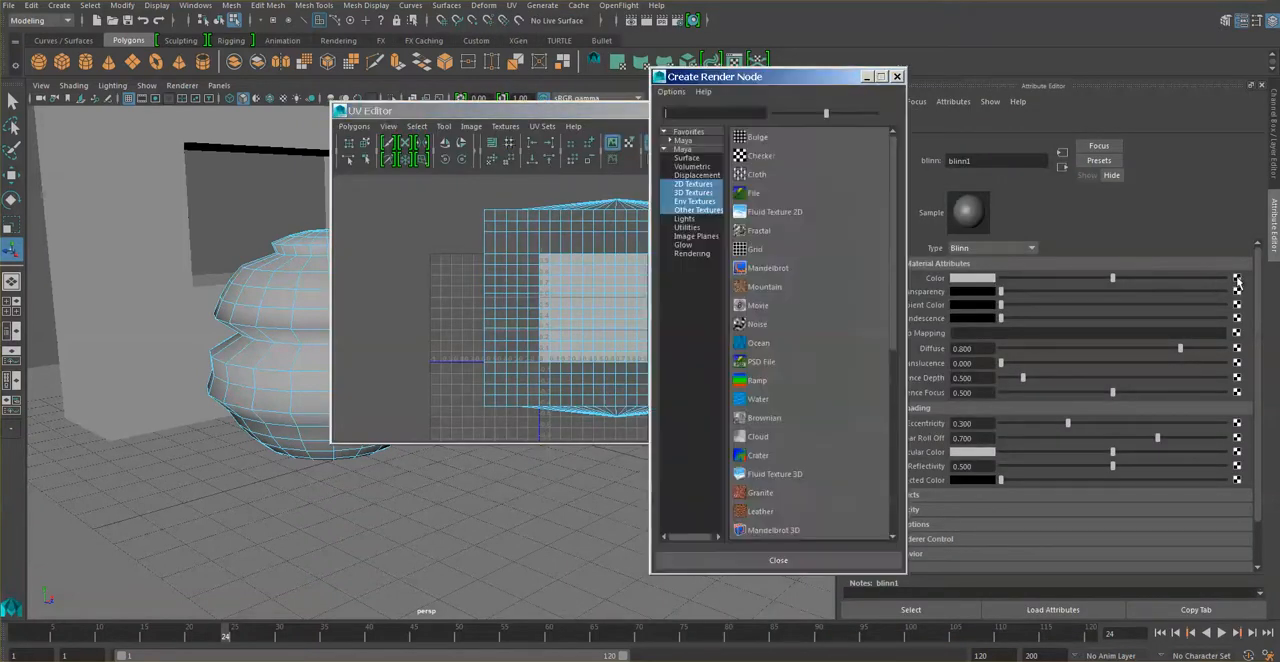
left_click(820, 156)
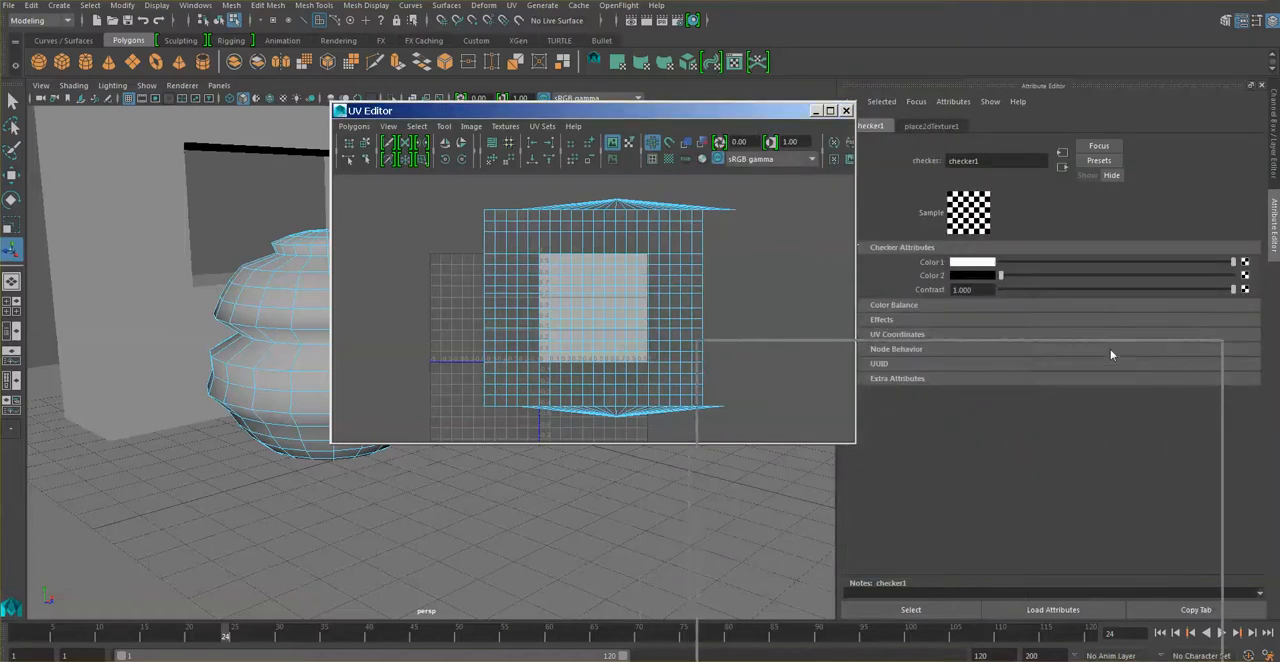
left_click_drag(1110, 354, 1105, 353)
left_click_drag(962, 358, 818, 147)
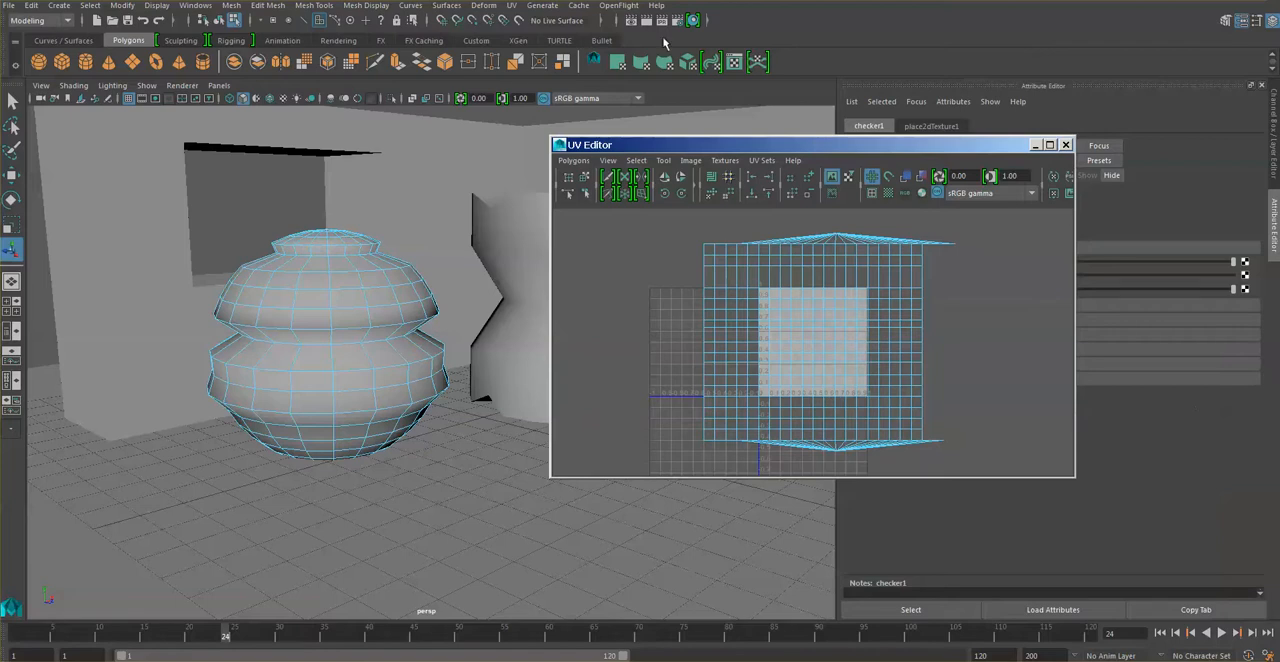
Assign the checkered Blinn material to the ridged sphere and turn on textured display in the perspective view.
left_click(692, 20)
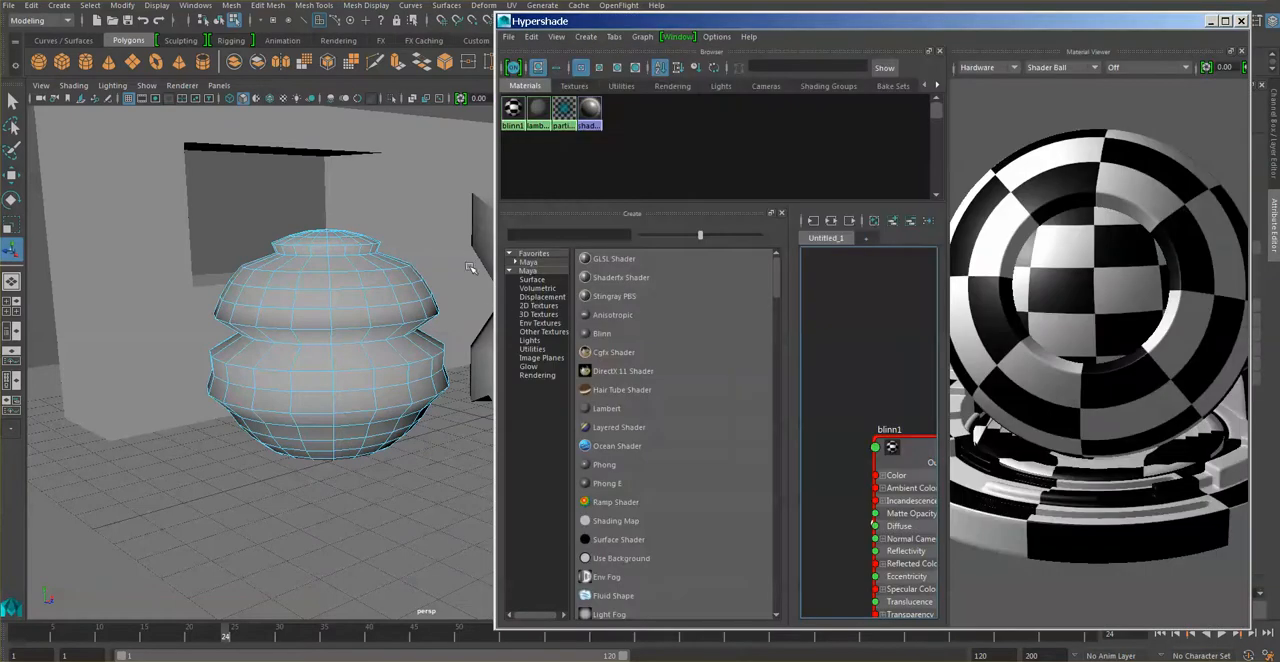
right_click(514, 112)
right_click_drag(513, 112, 513, 78)
left_click(356, 315)
right_click_drag(369, 307, 467, 639)
left_click(379, 283)
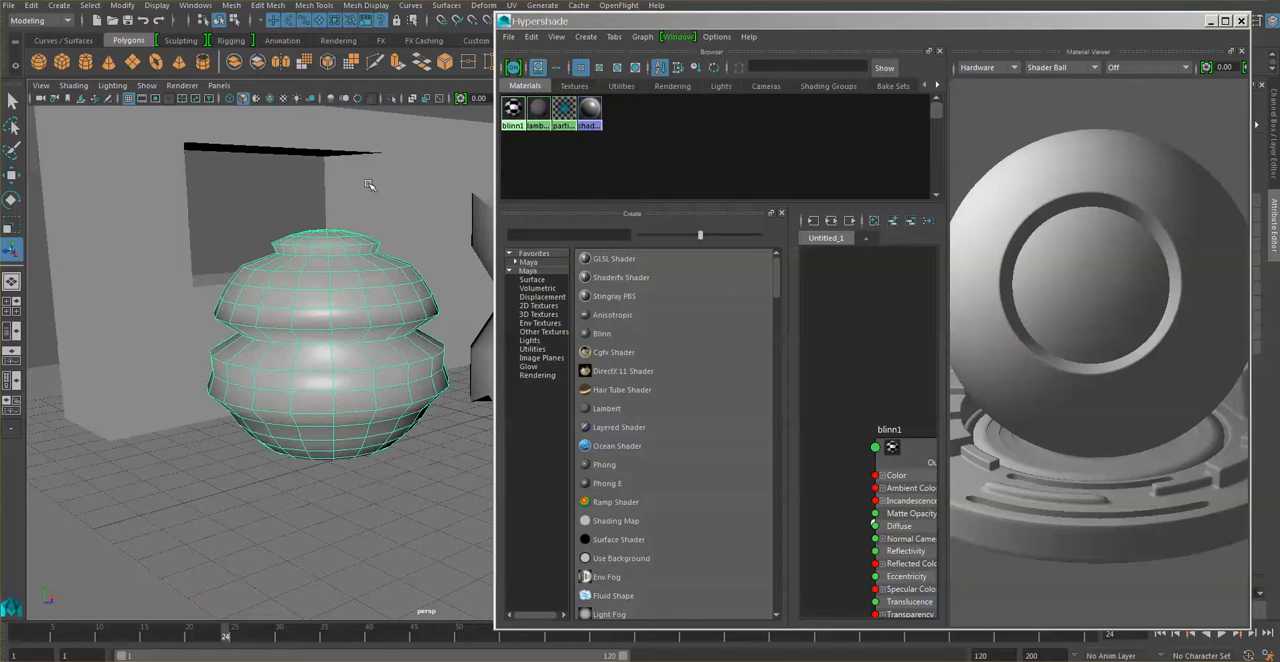
left_click(284, 99)
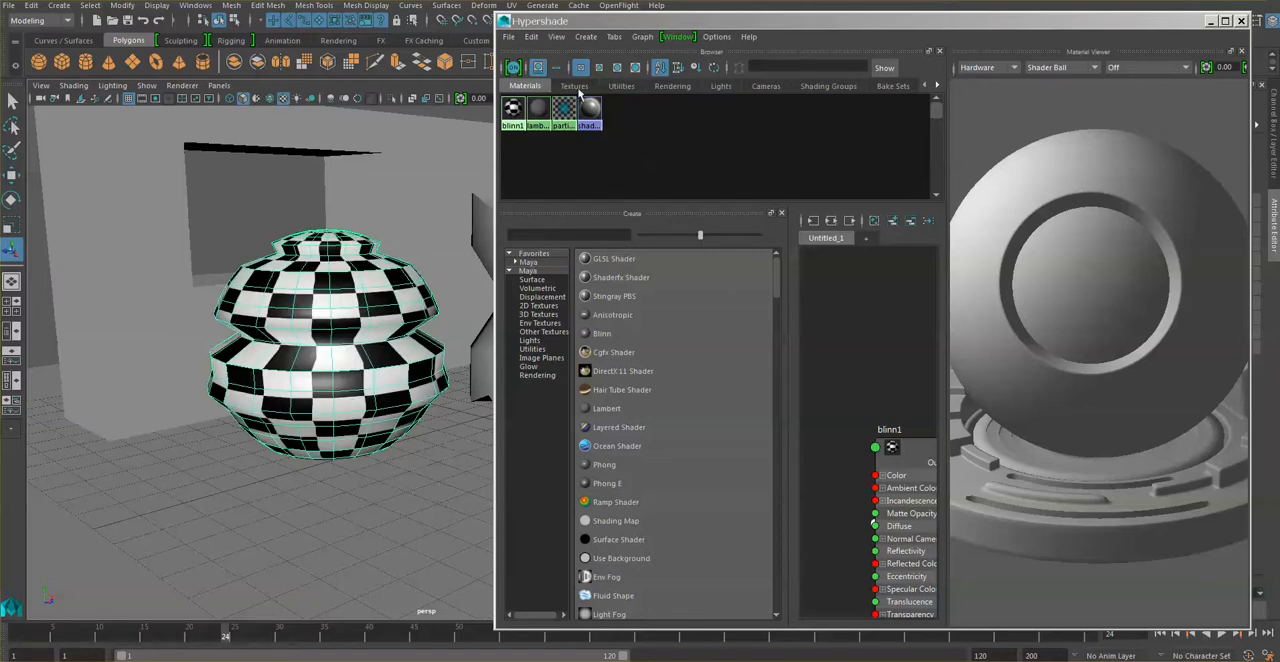
left_click(1211, 21)
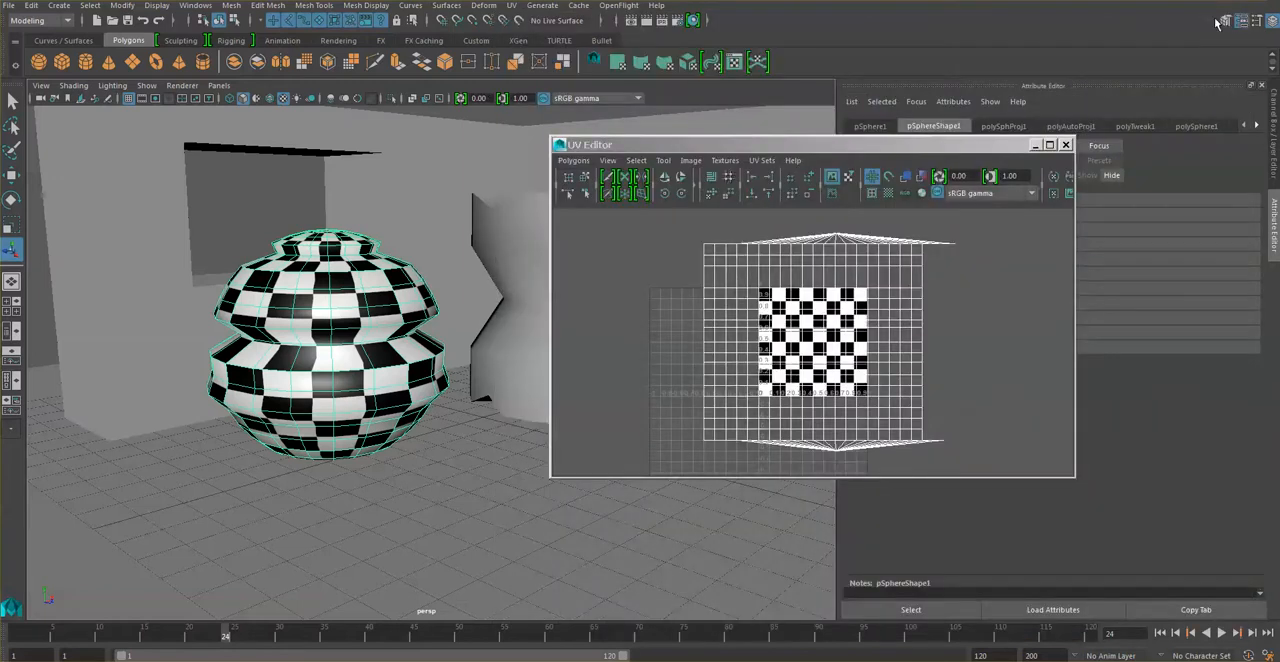
Select all of the sphere's UVs in the UV Editor, scale them down and shift them to fit the 0–1 texture square.
left_click_drag(671, 216, 1016, 461)
right_click(906, 345)
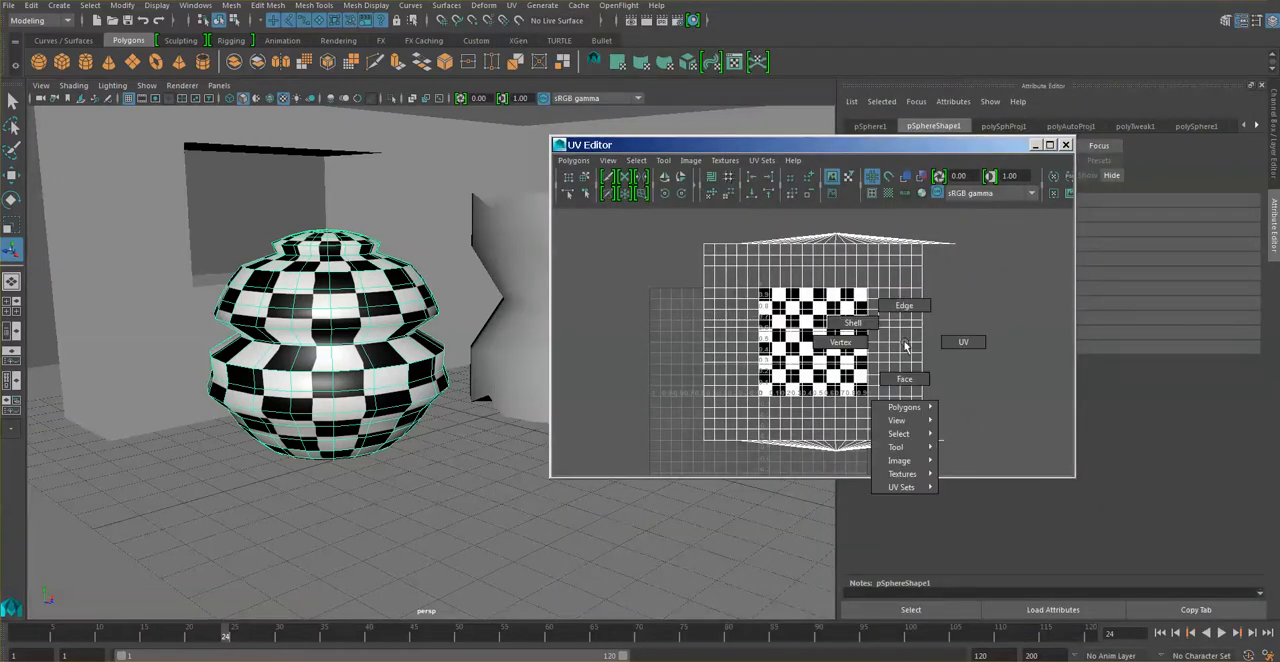
right_click_drag(906, 345, 950, 346)
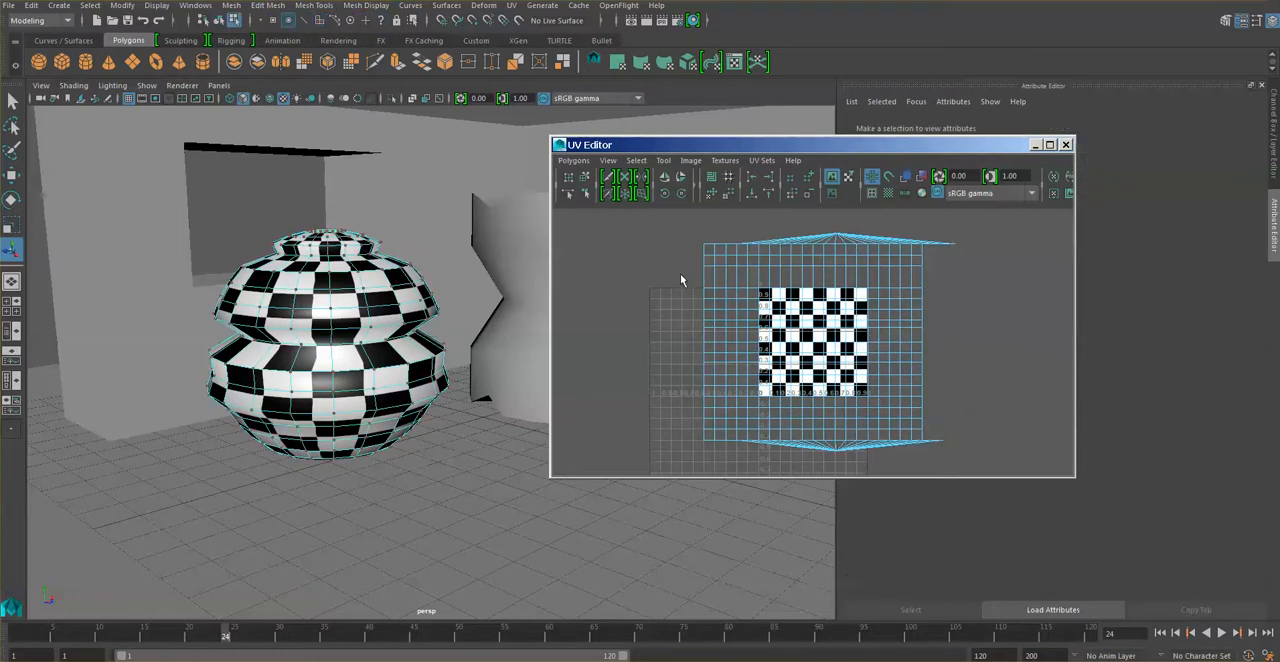
left_click_drag(668, 222, 1051, 526)
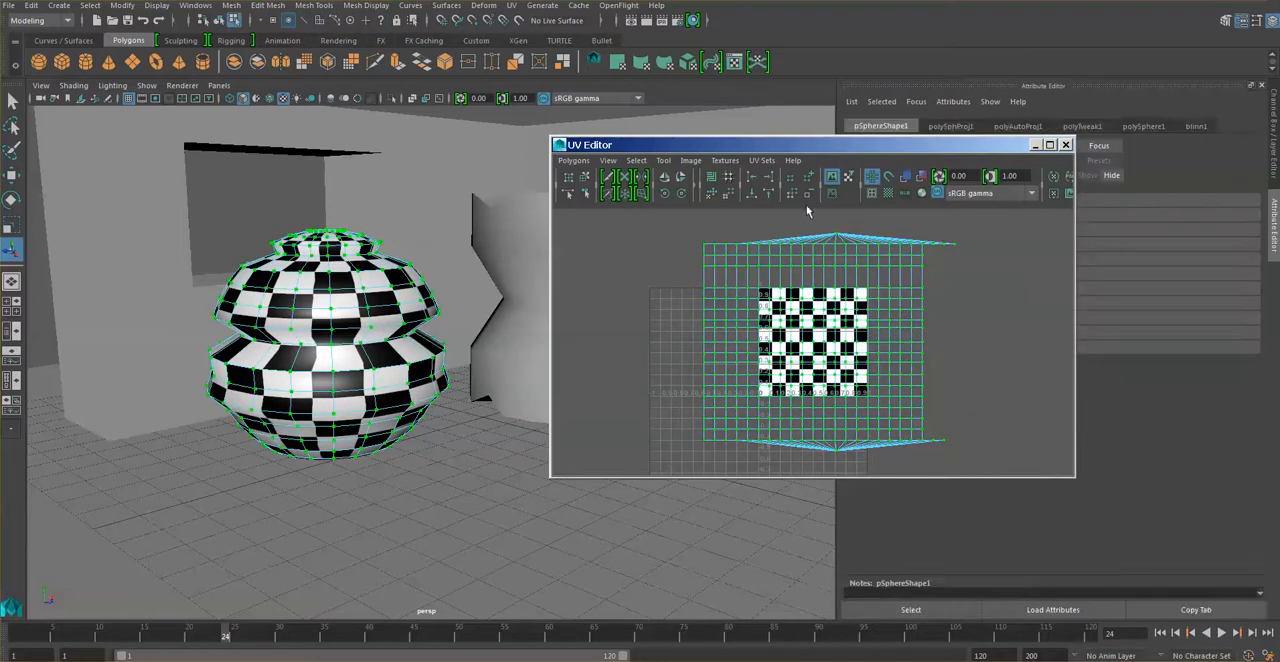
key("w")
left_click_drag(829, 343, 810, 376)
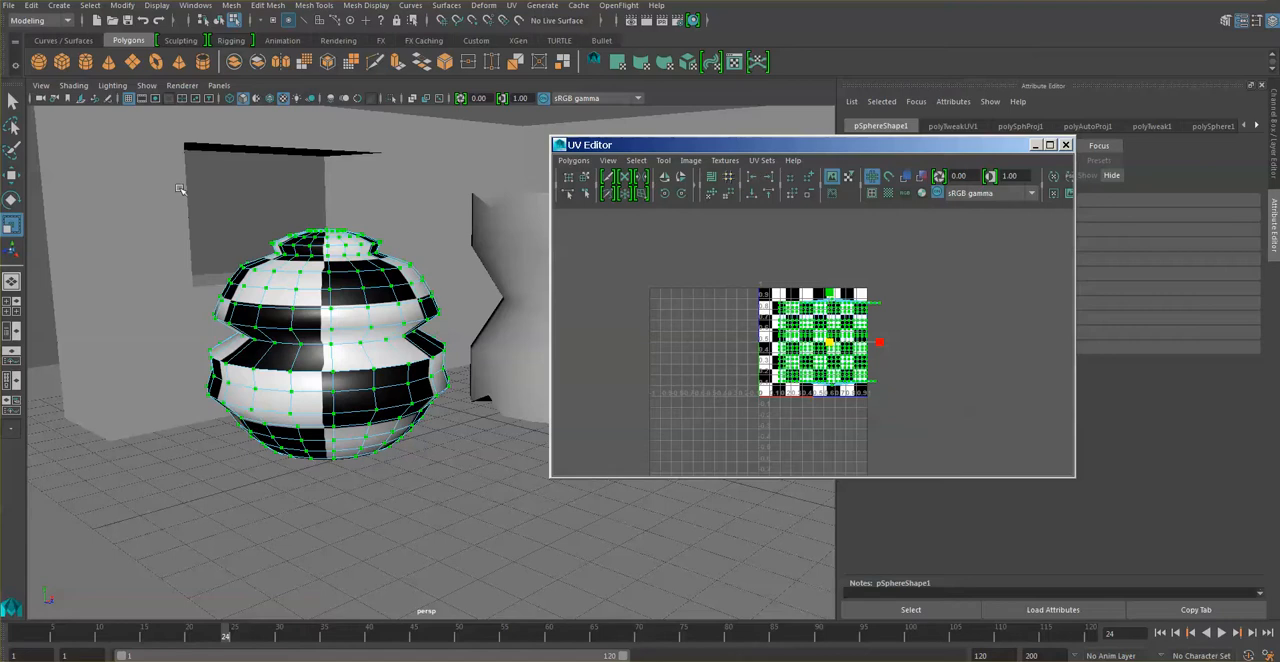
left_click(11, 175)
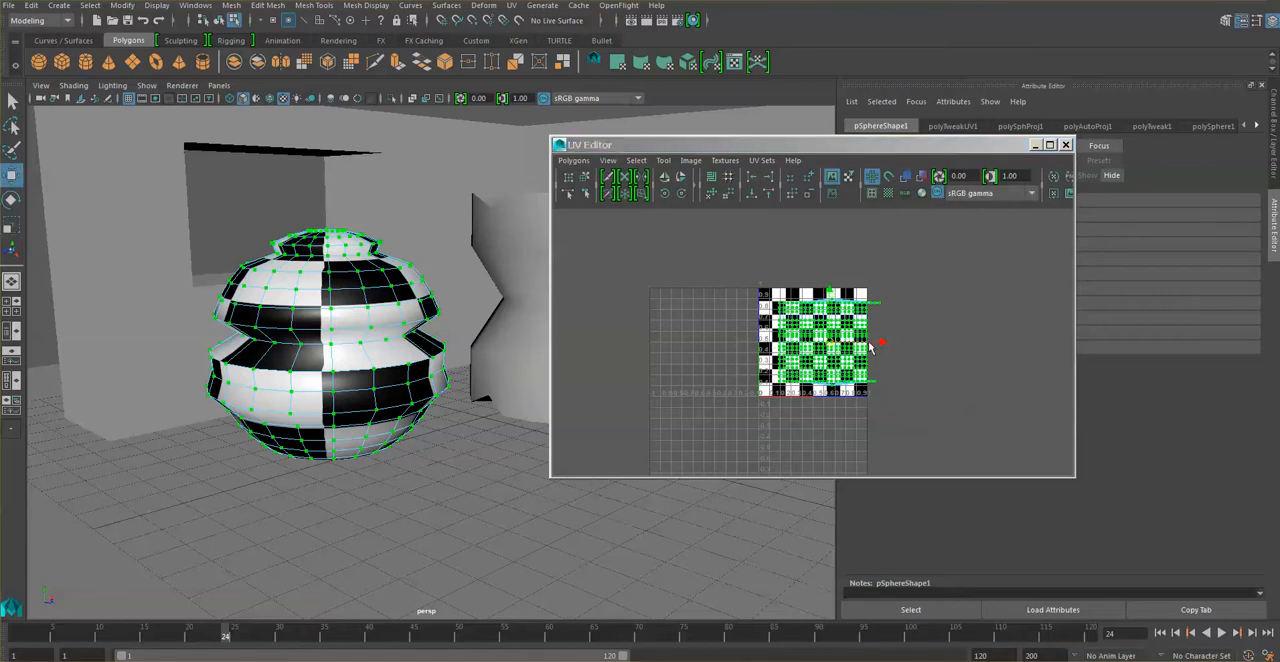
left_click_drag(884, 344, 870, 346)
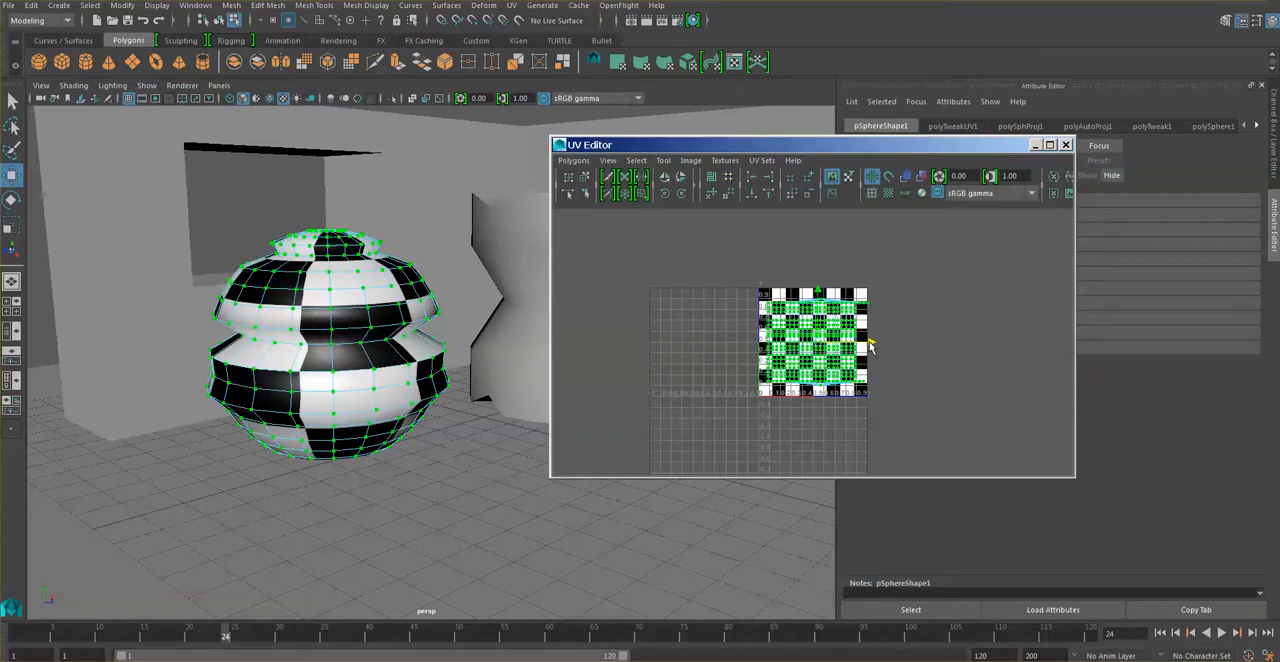
Hide the texture image behind the UV layout and return the sphere to object mode.
left_click(832, 177)
left_click(832, 177)
left_click(832, 177)
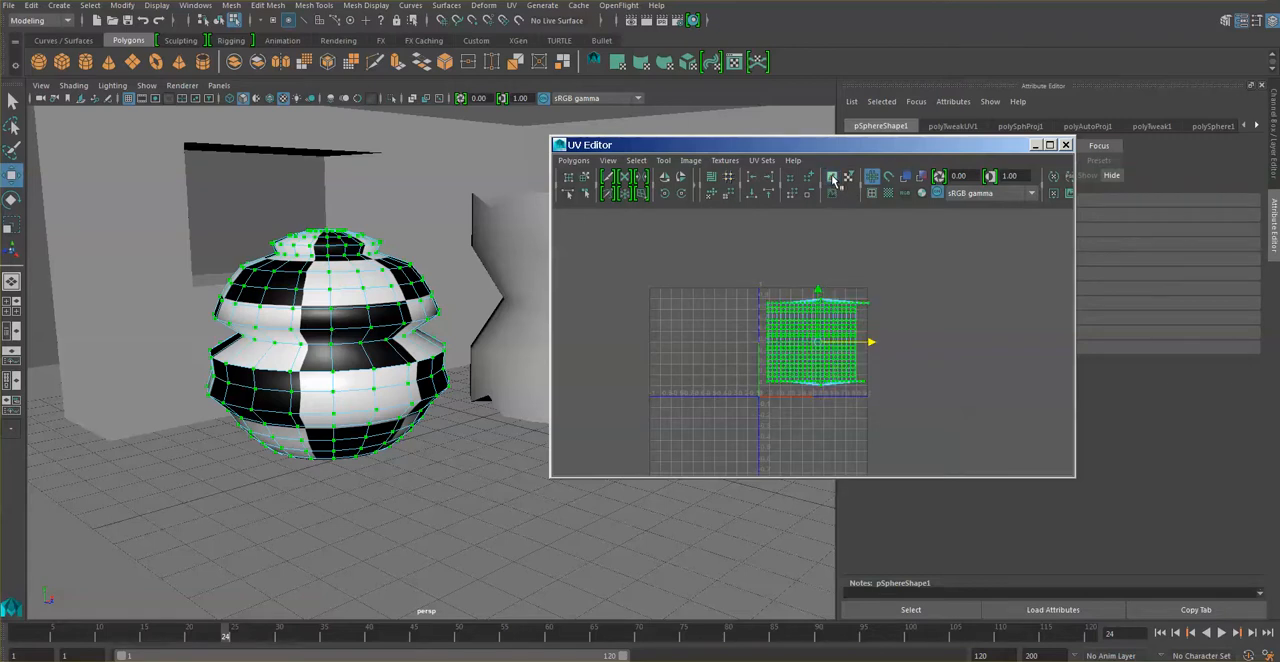
left_click_drag(968, 150, 860, 148)
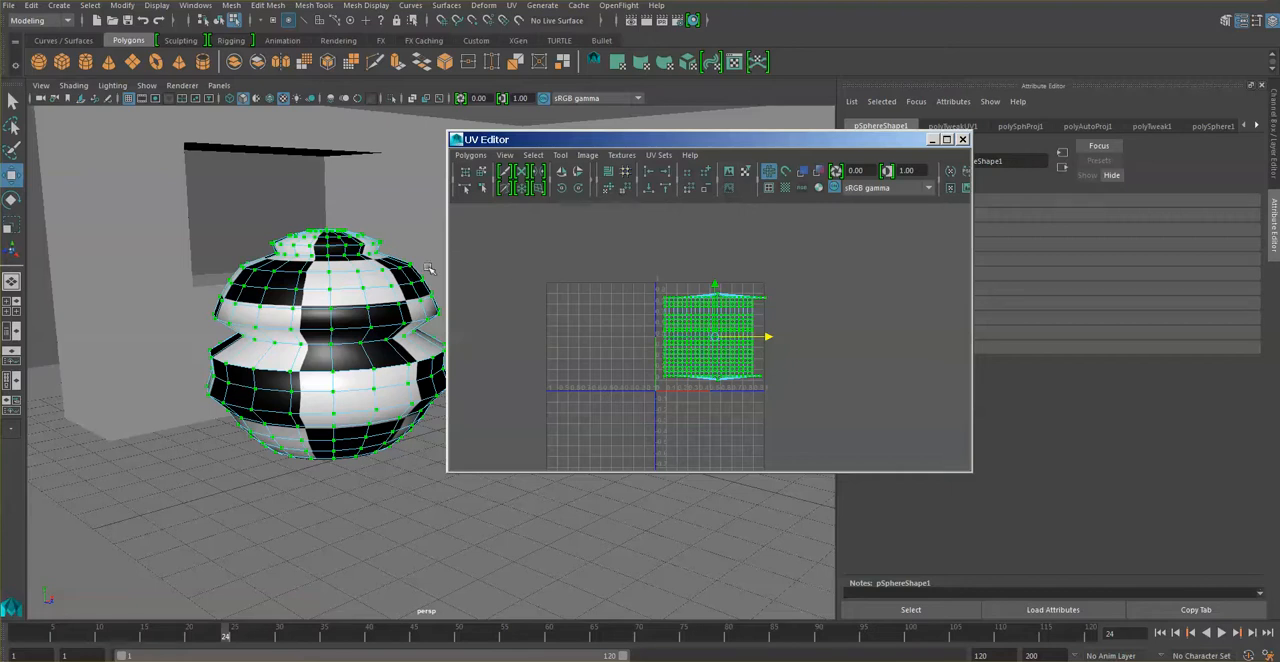
right_click(329, 308)
left_click(394, 288)
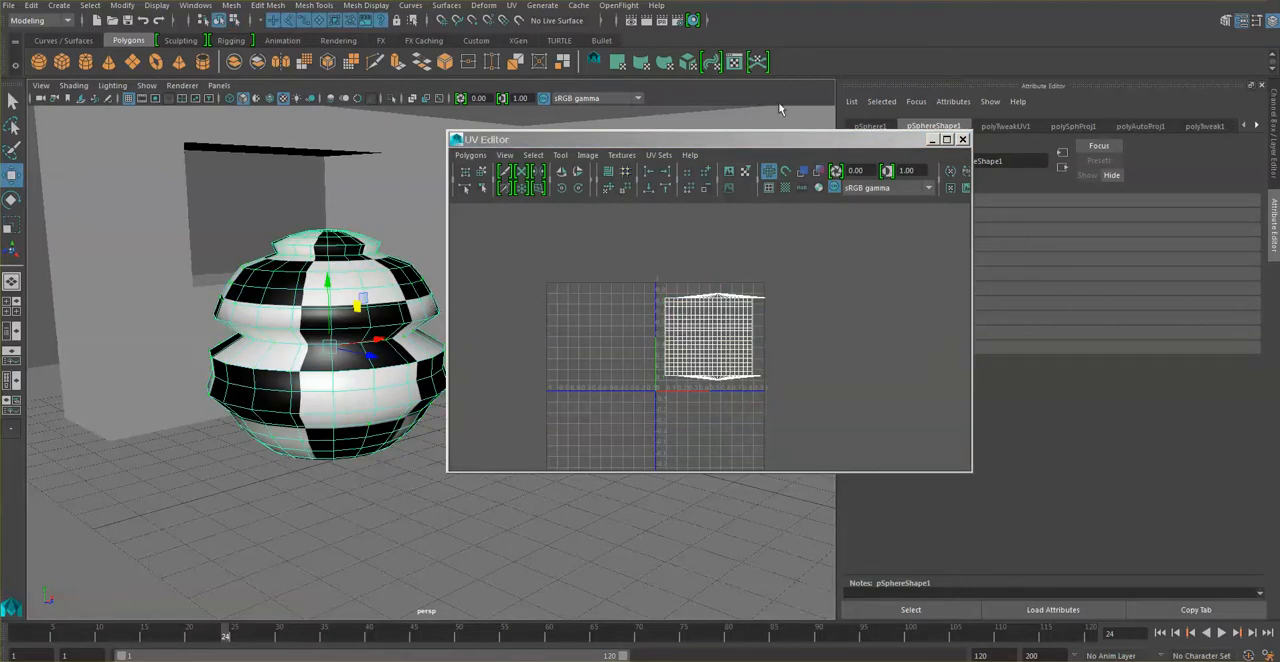
Inspect the sphere's automatic projection and UV tweak nodes in its construction history, and close the UV Editor.
left_click_drag(784, 143, 798, 253)
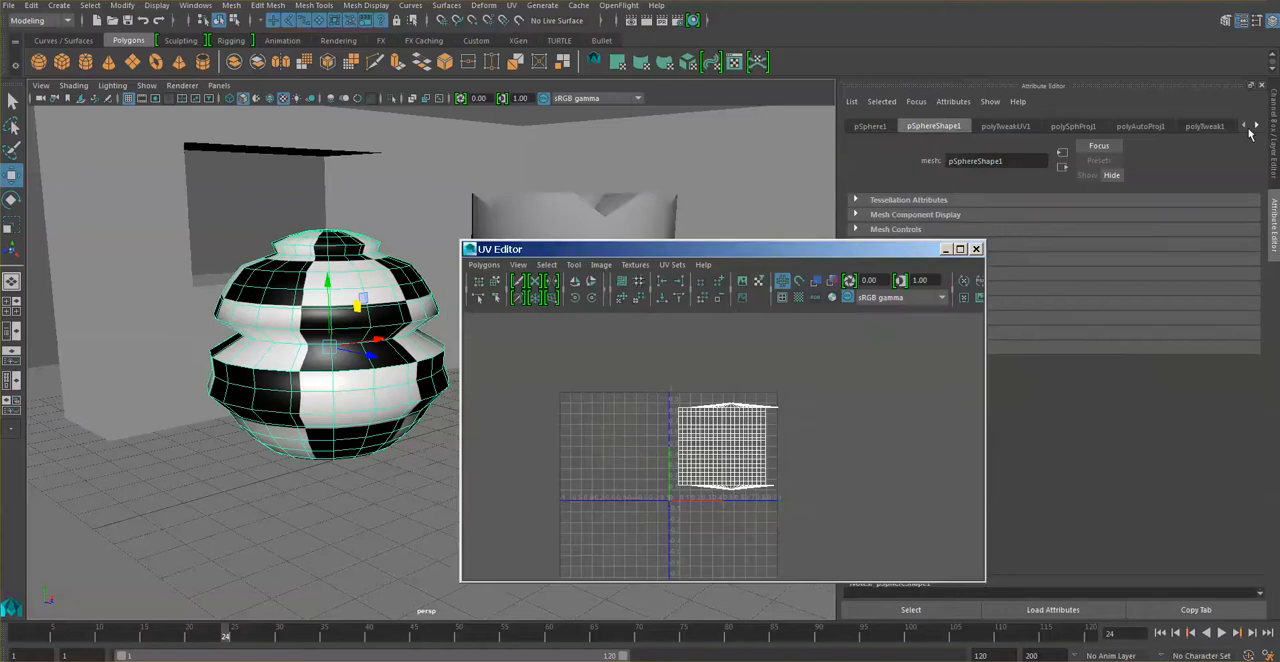
left_click(1257, 127)
left_click(1257, 127)
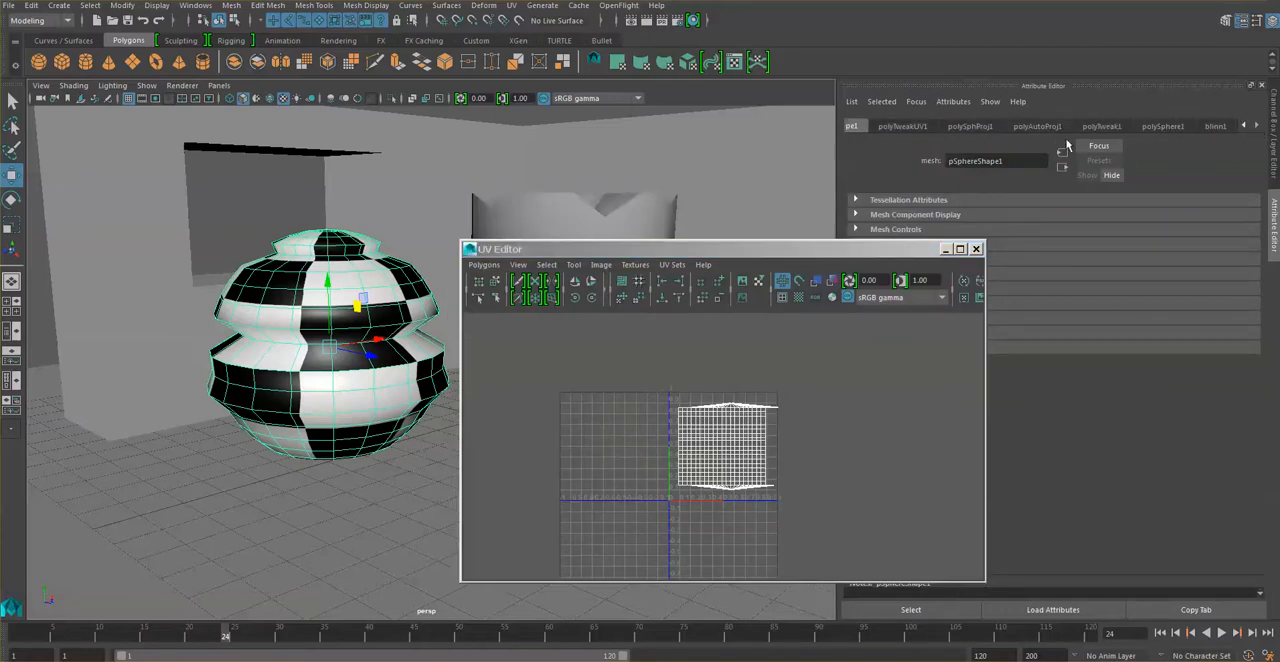
left_click(1037, 126)
left_click_drag(912, 258, 923, 410)
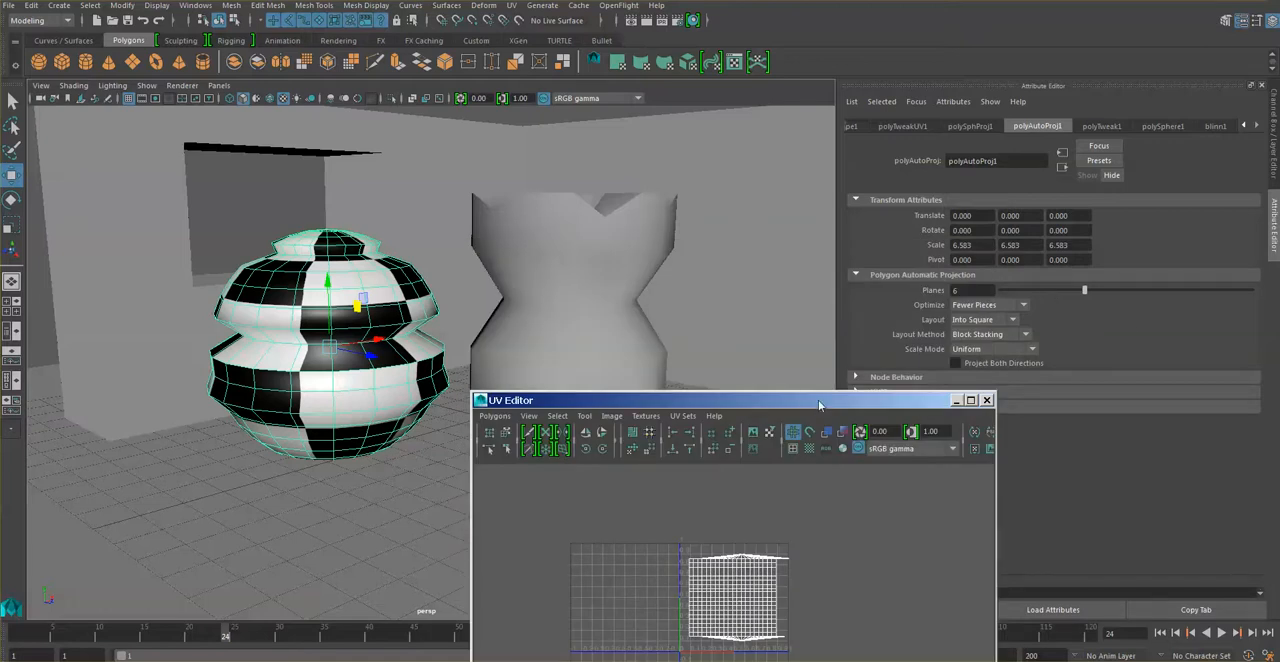
left_click_drag(818, 400, 639, 418)
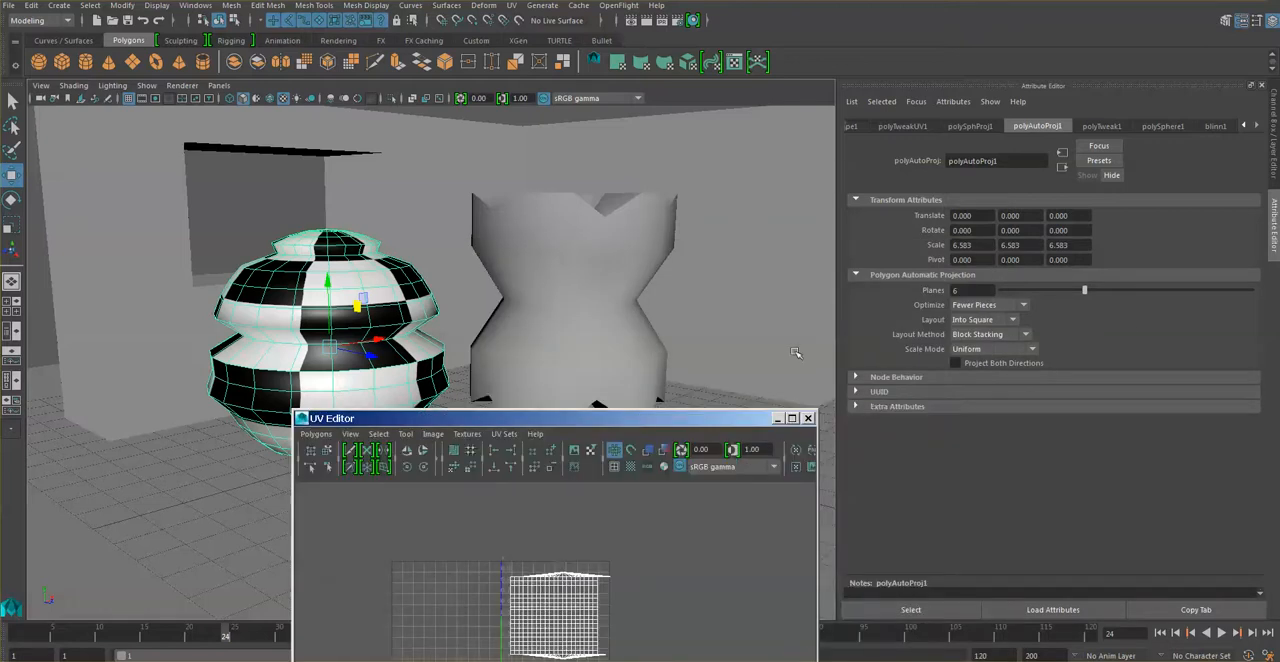
left_click(903, 127)
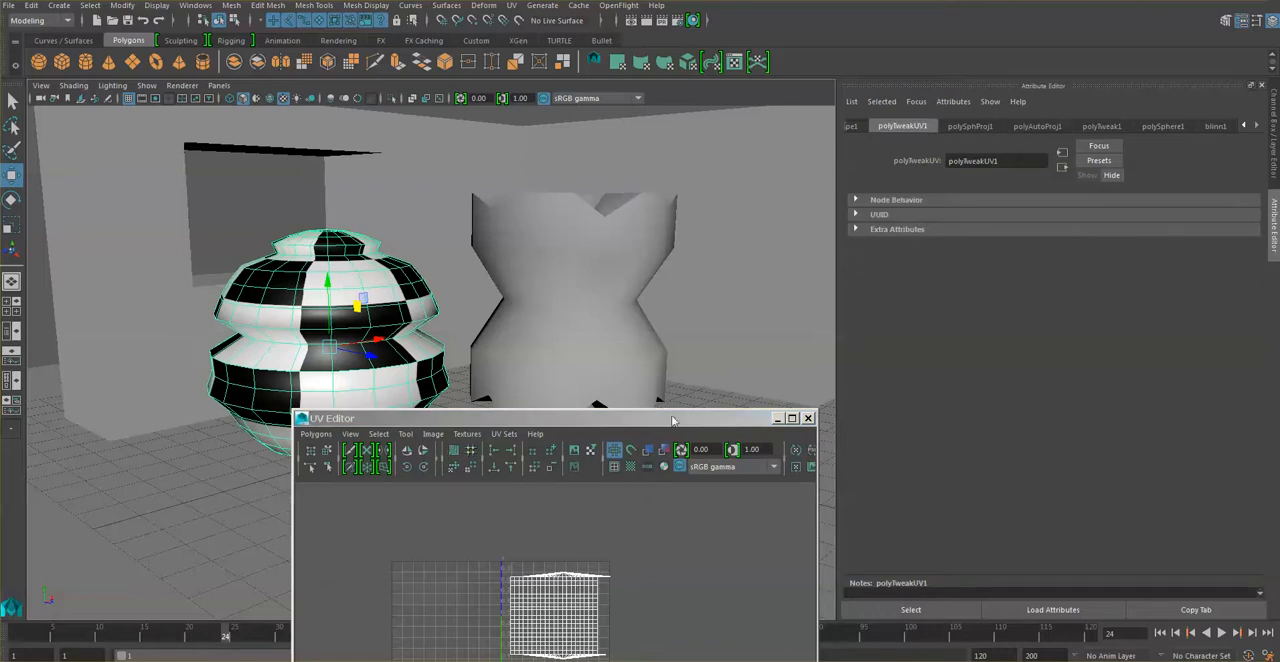
left_click_drag(670, 418, 850, 144)
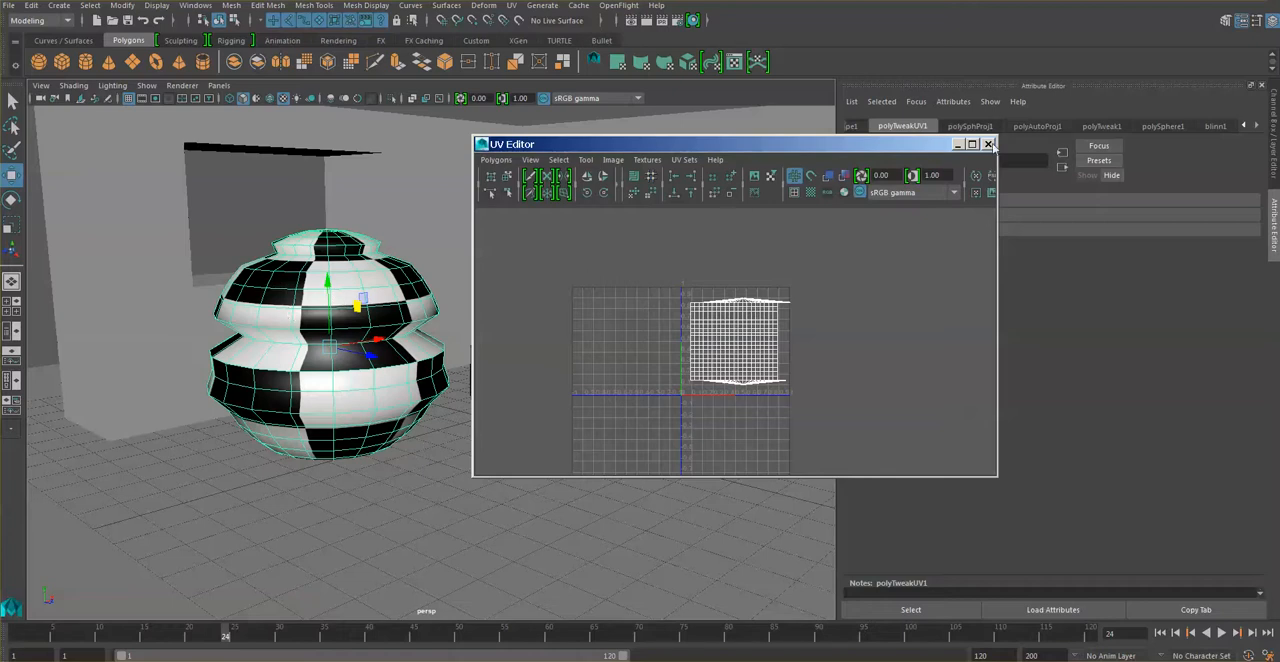
left_click(987, 144)
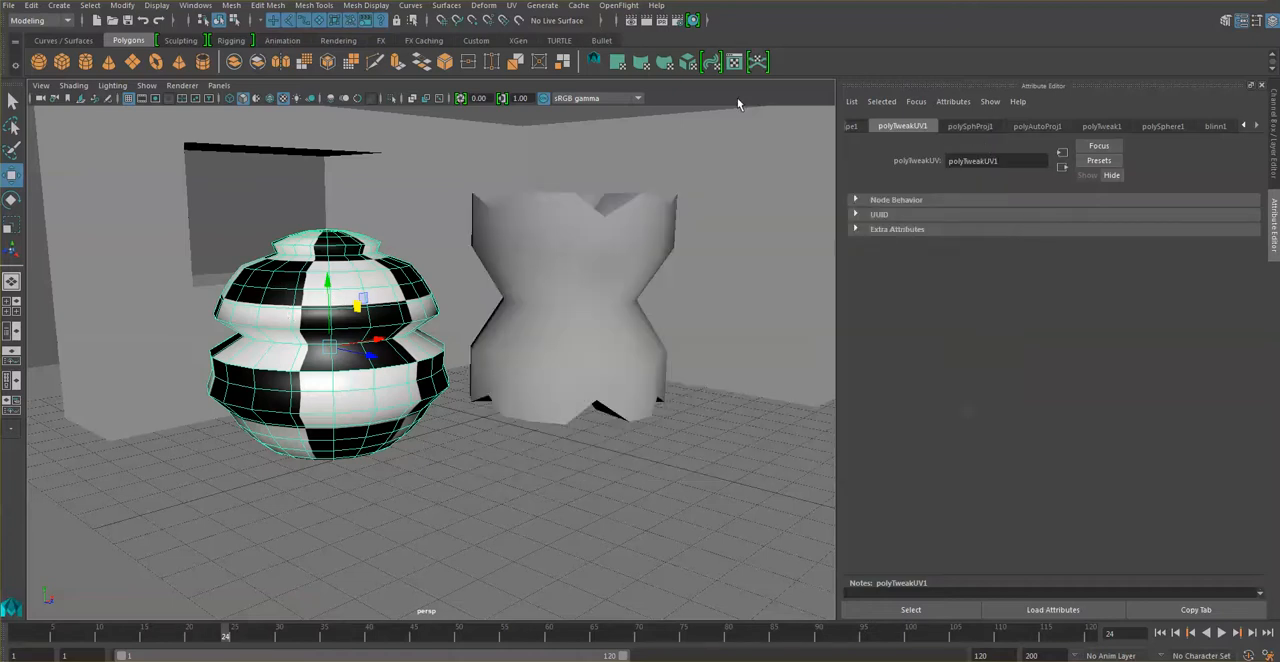
Select blinn1 in the Hypershade and follow its Color connection through the checker to the 2D texture placement attributes.
left_click(693, 21)
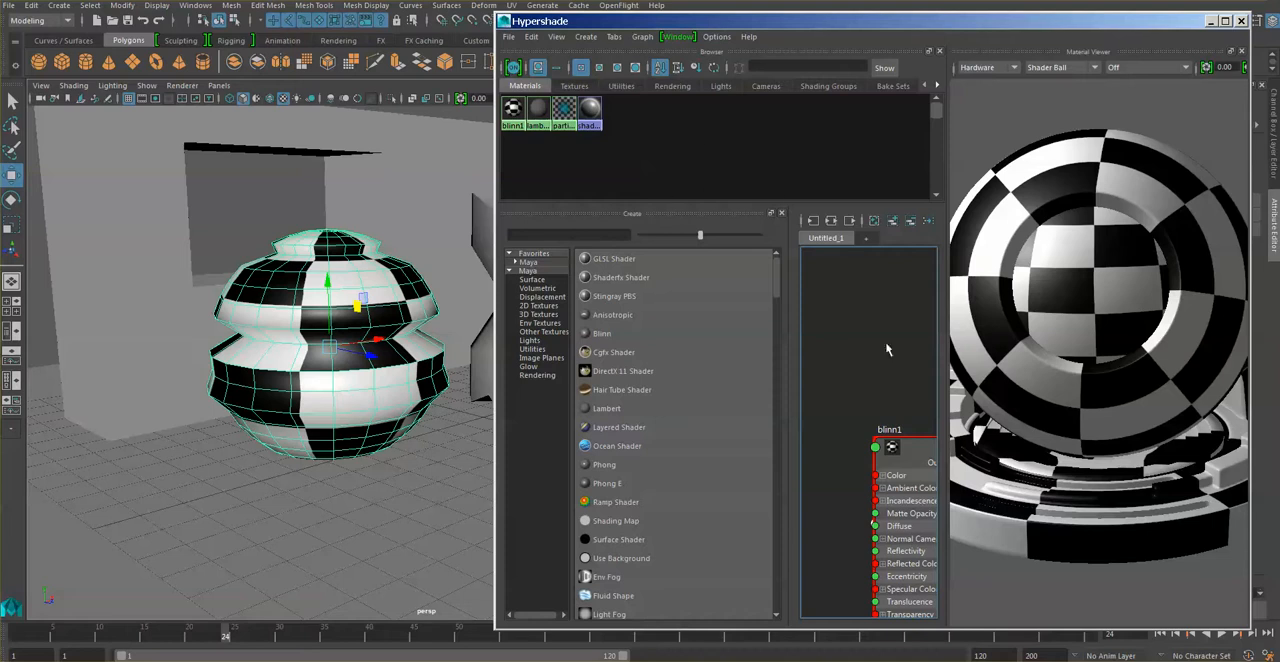
left_click(913, 453)
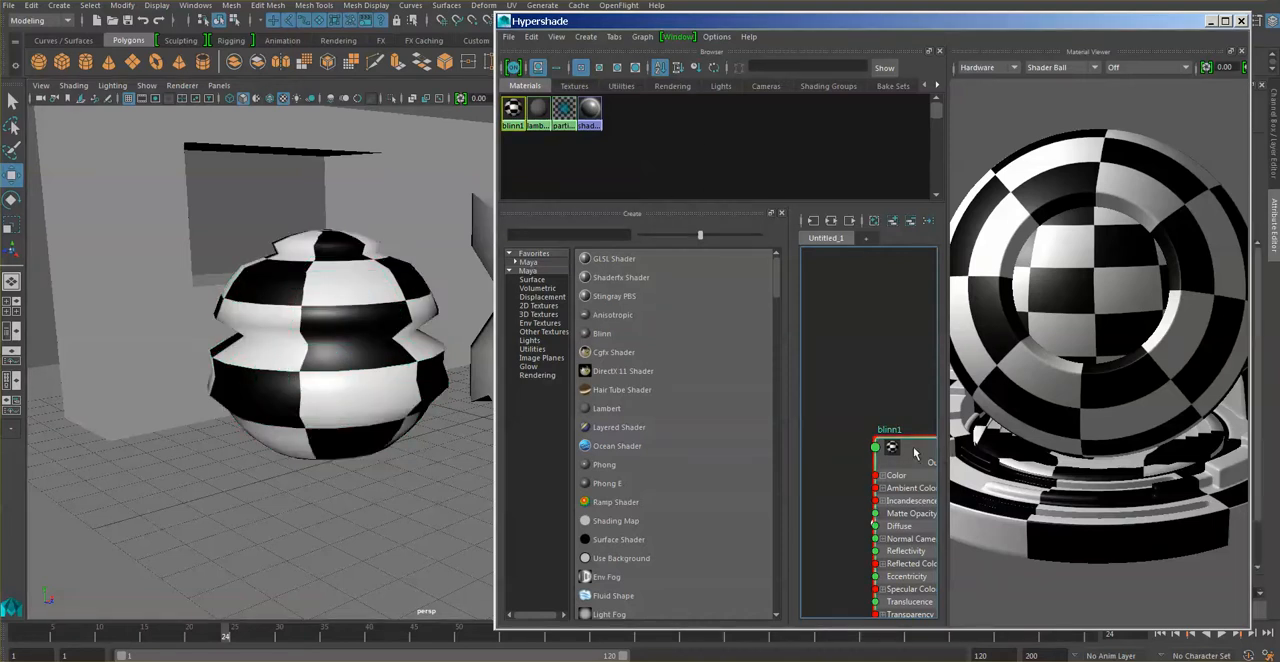
left_click(1214, 24)
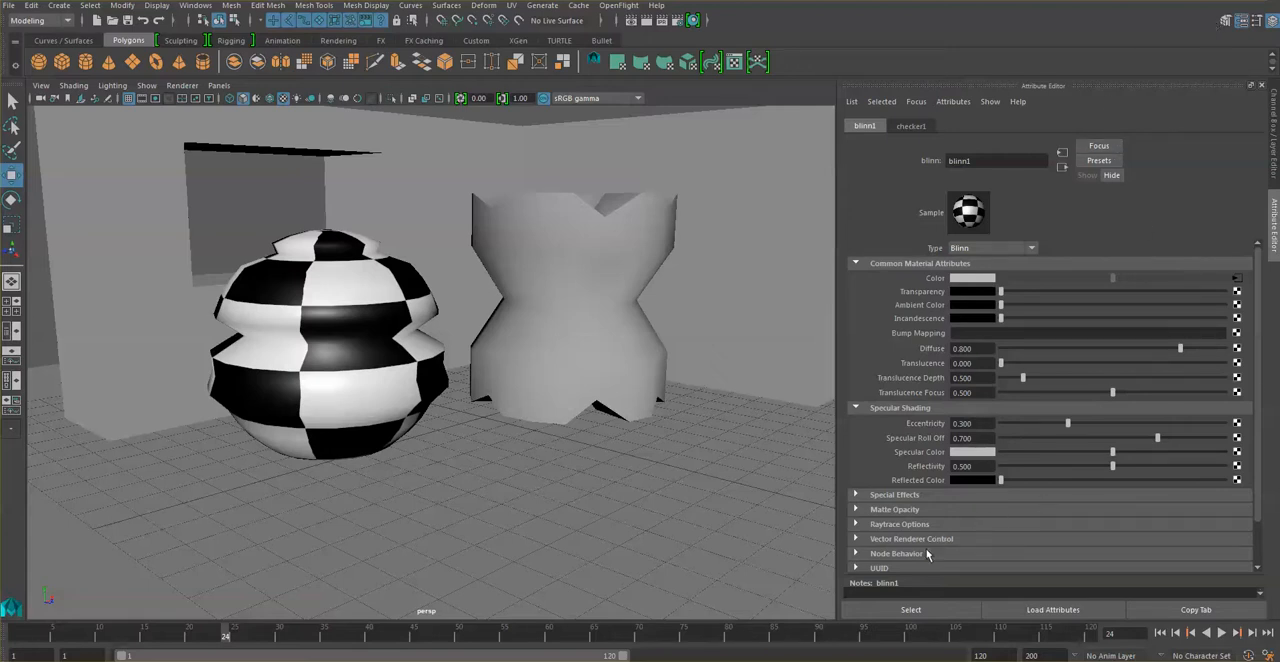
scroll(1249, 524, "down", 2)
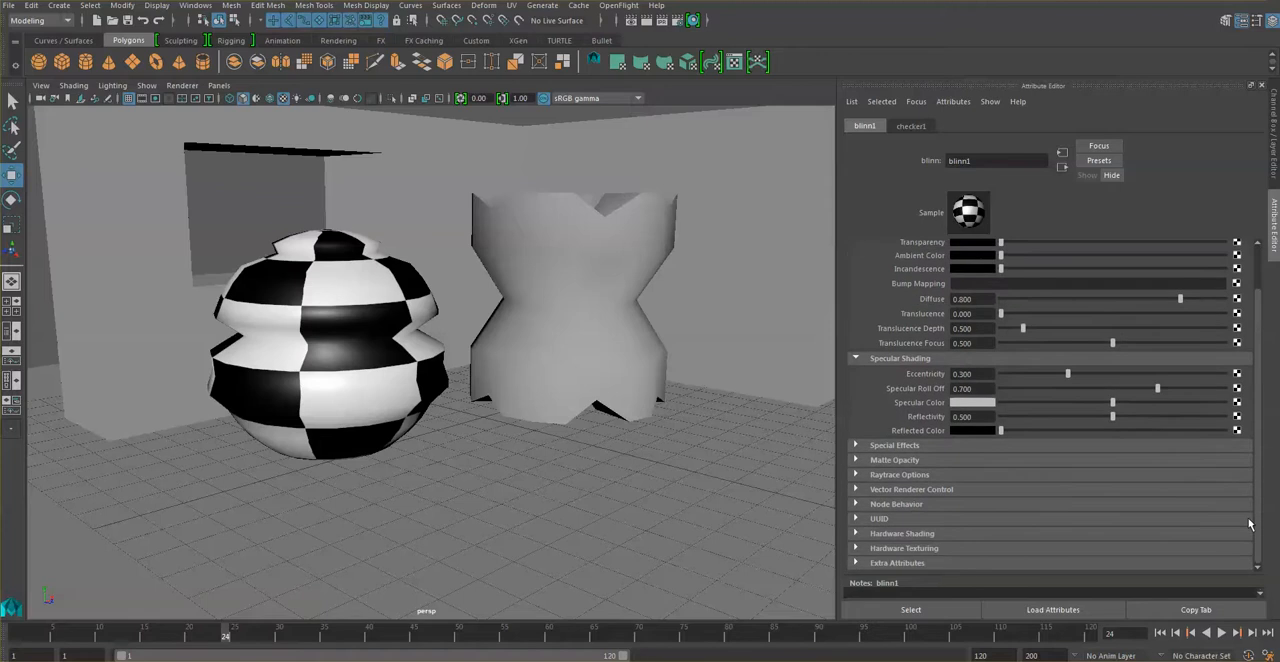
scroll(1249, 524, "up", 2)
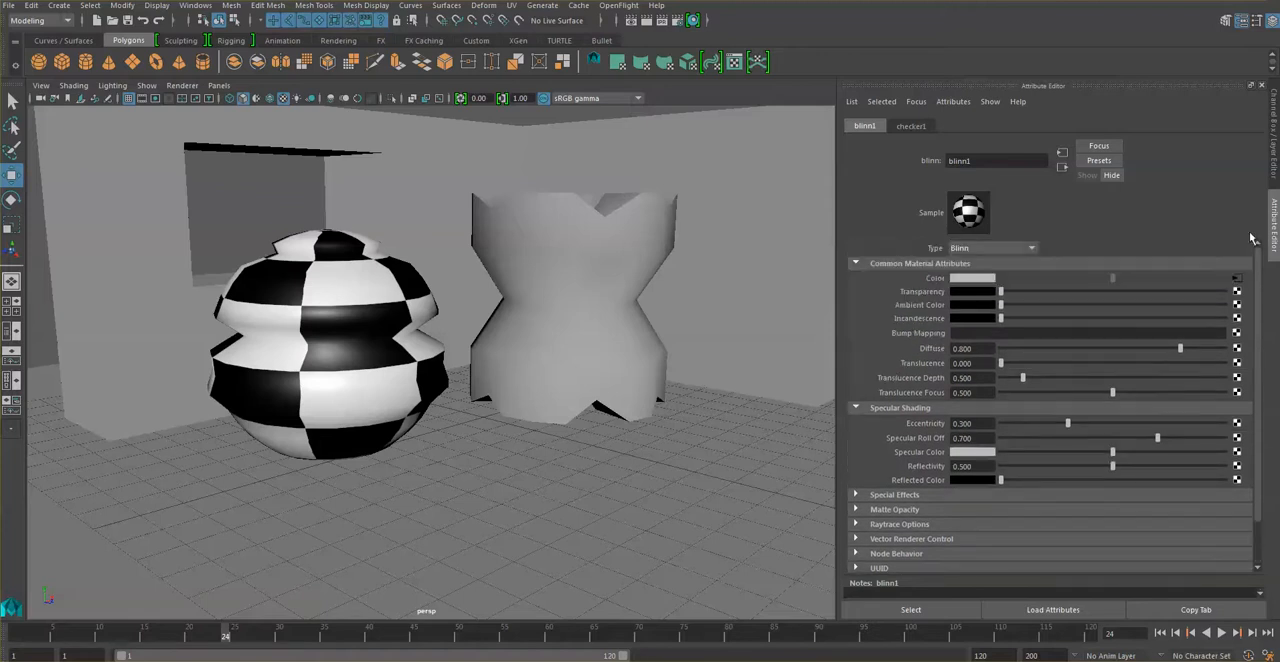
left_click(1242, 286)
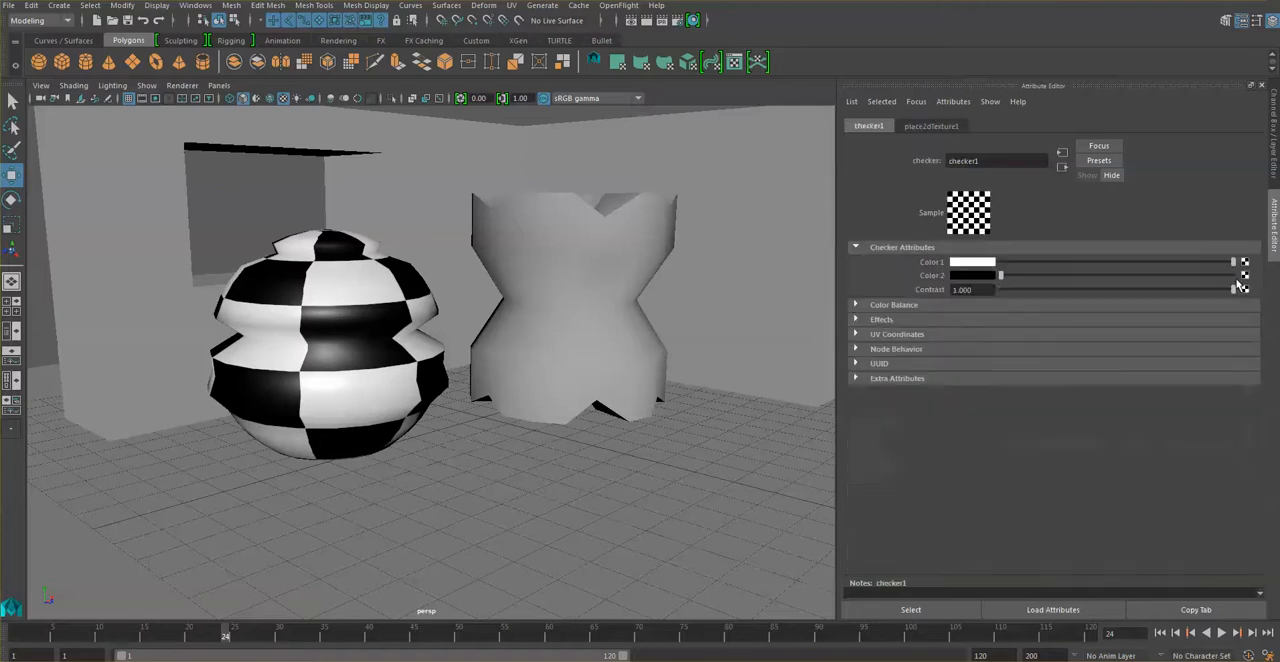
left_click(908, 335)
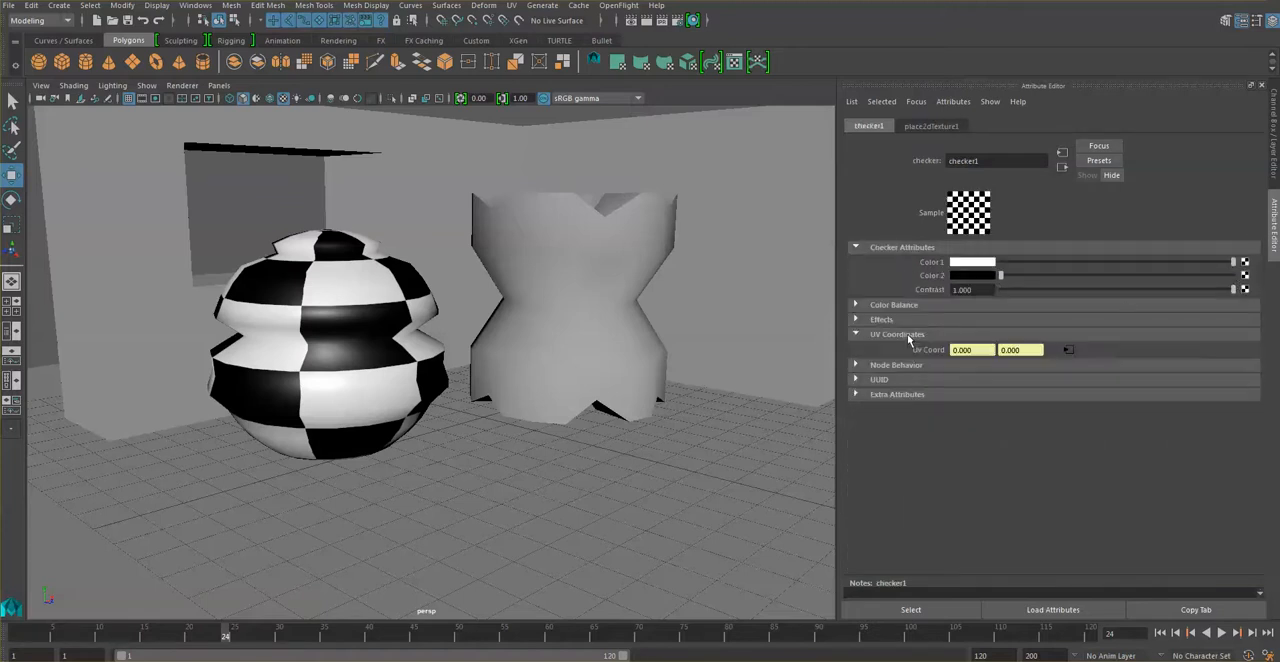
left_click(1066, 349)
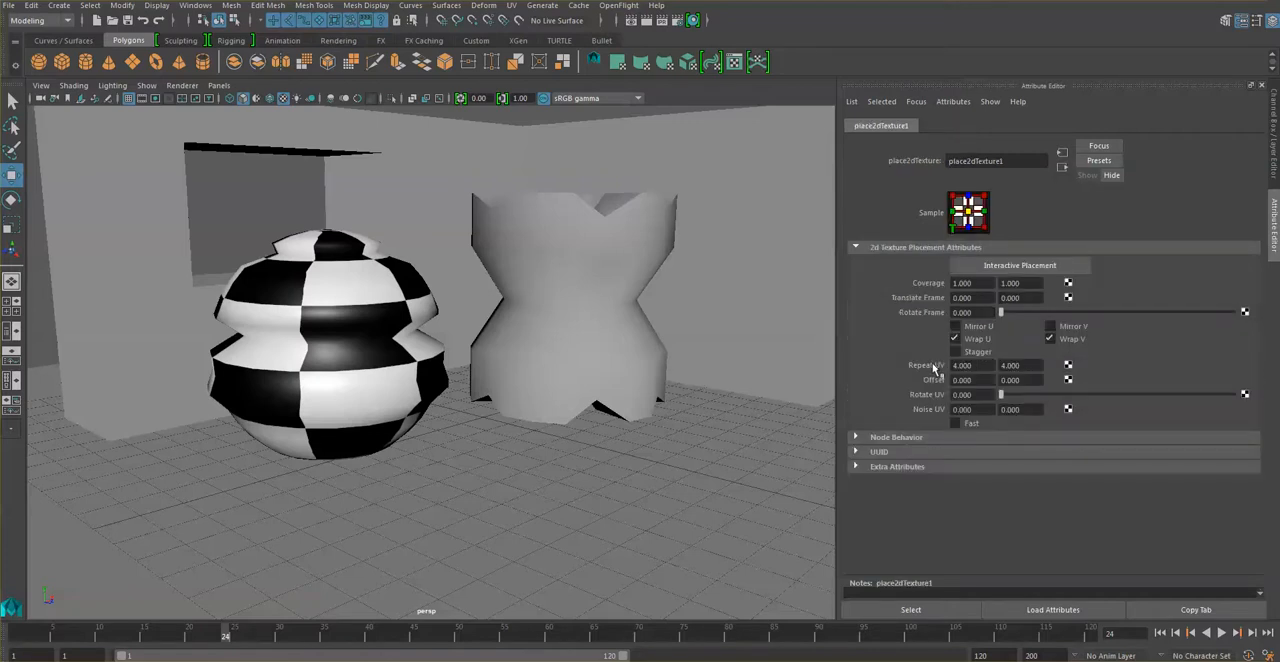
Set the checker texture's Repeat UV to 10 in both U and V.
left_click_drag(975, 366, 925, 369)
type("10")
key("Tab")
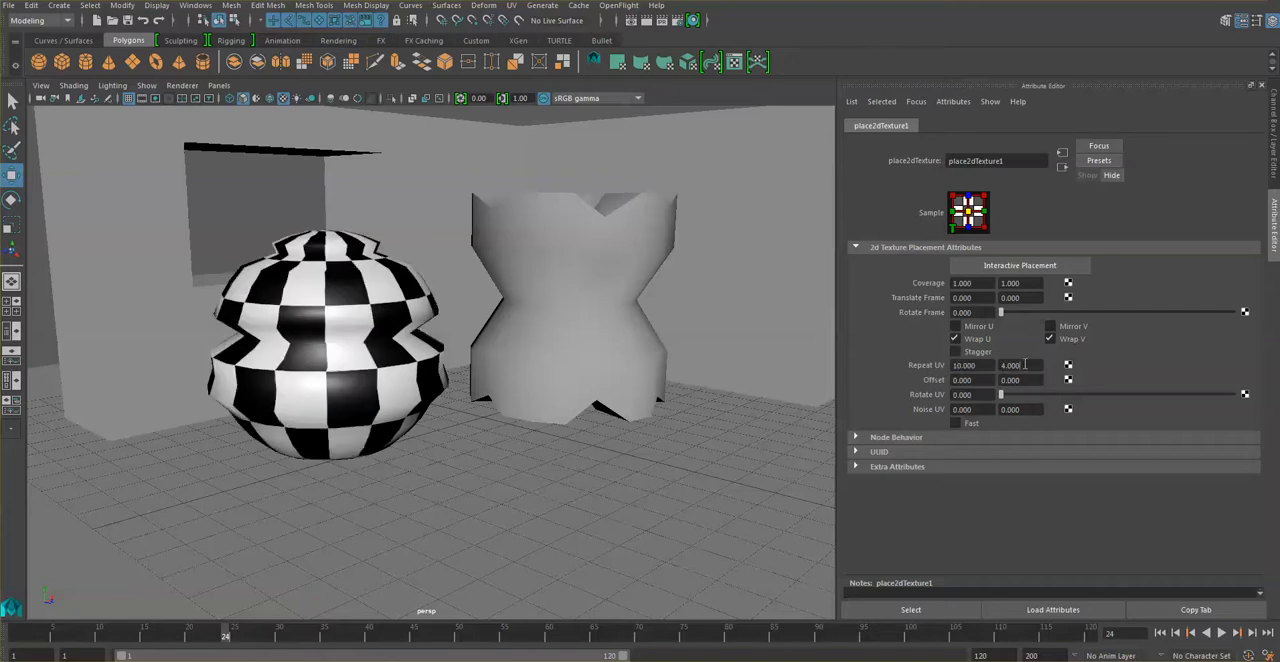
type("10")
key("Return")
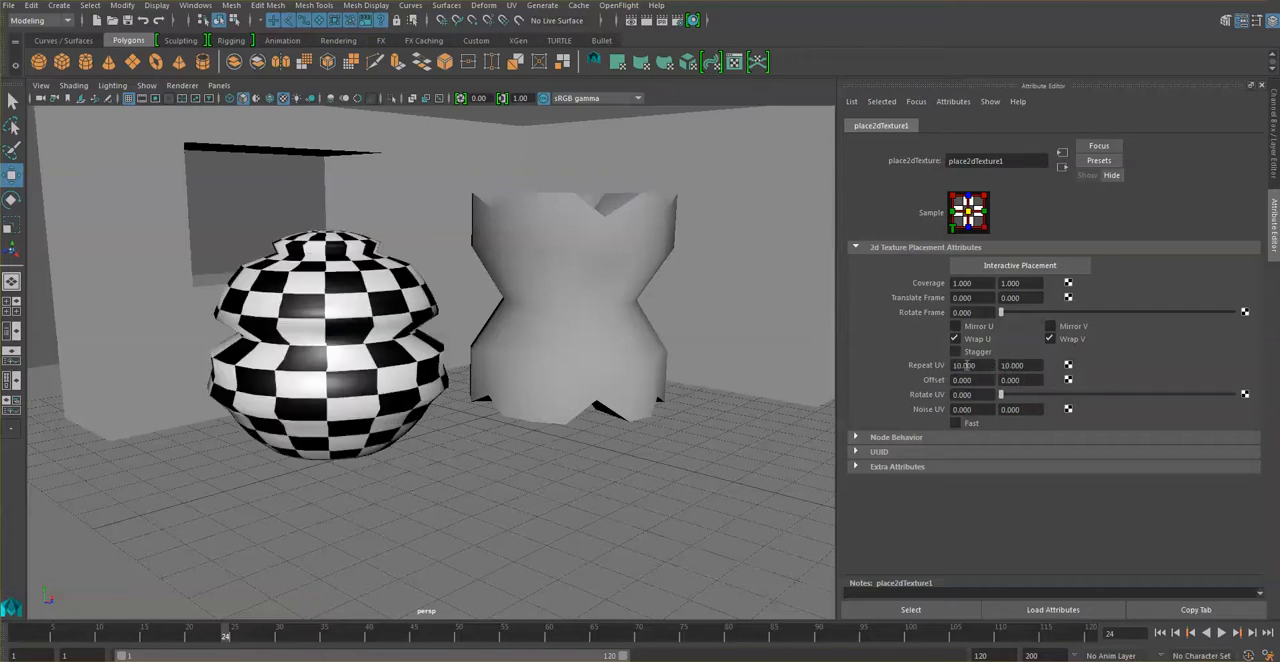
Set the checker texture's Repeat UV to 20 in both U and V.
left_click_drag(977, 367, 932, 374)
type("20")
key("Return")
left_click_drag(1025, 364, 978, 371)
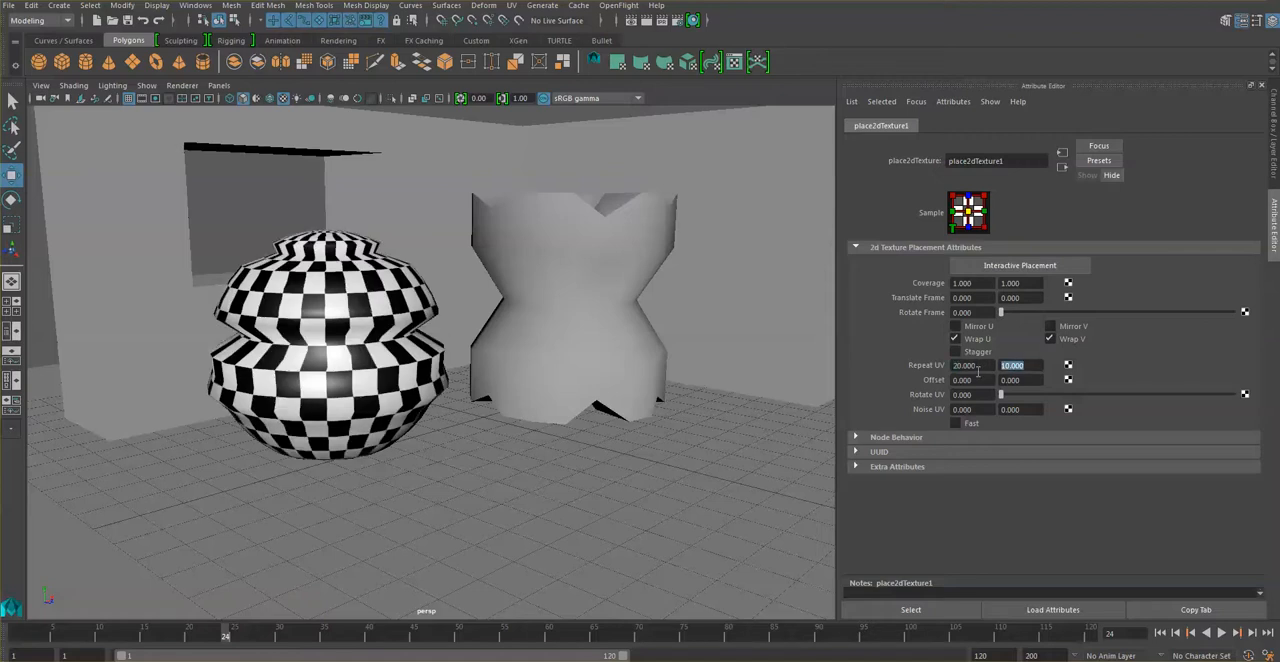
type("20")
key("Return")
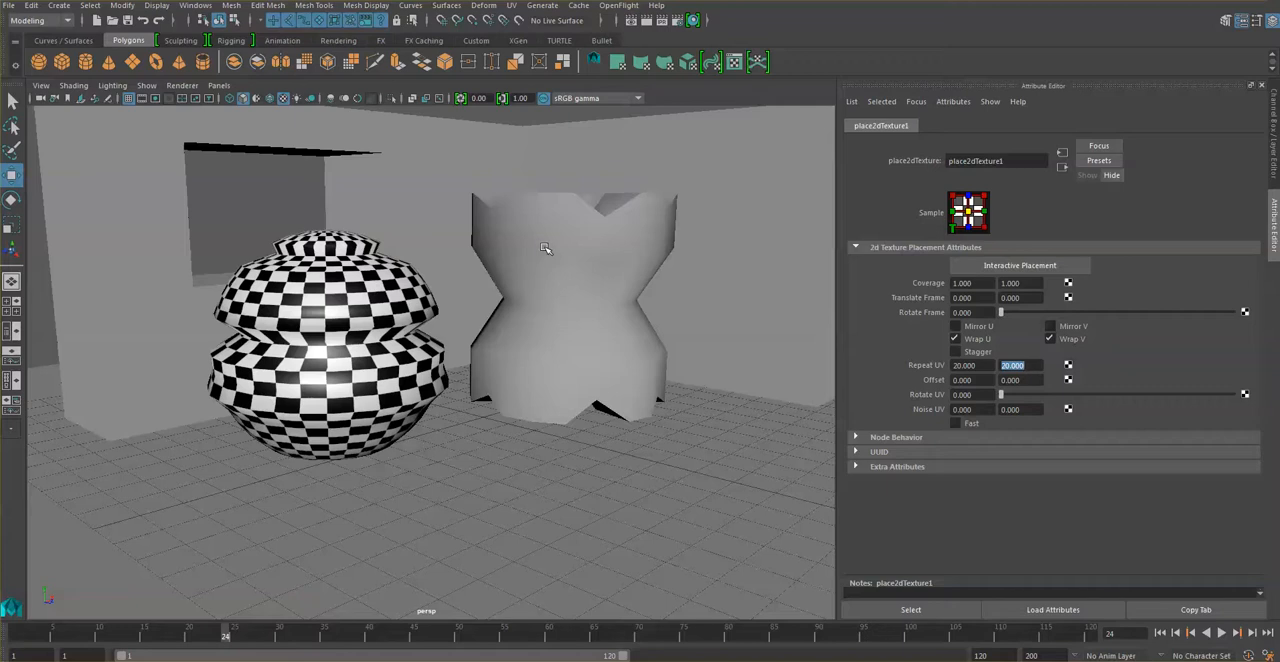
Check the checkered sphere's UV layout in the UV Editor and put the editor away.
left_click(734, 62)
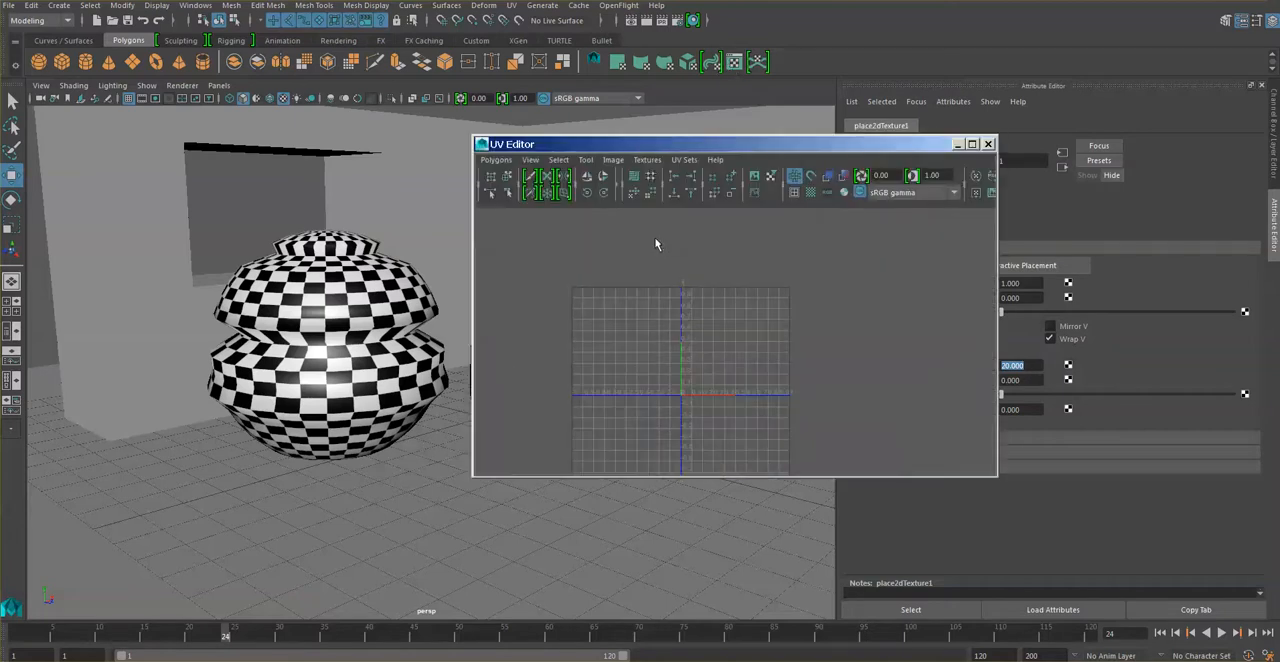
left_click(400, 267)
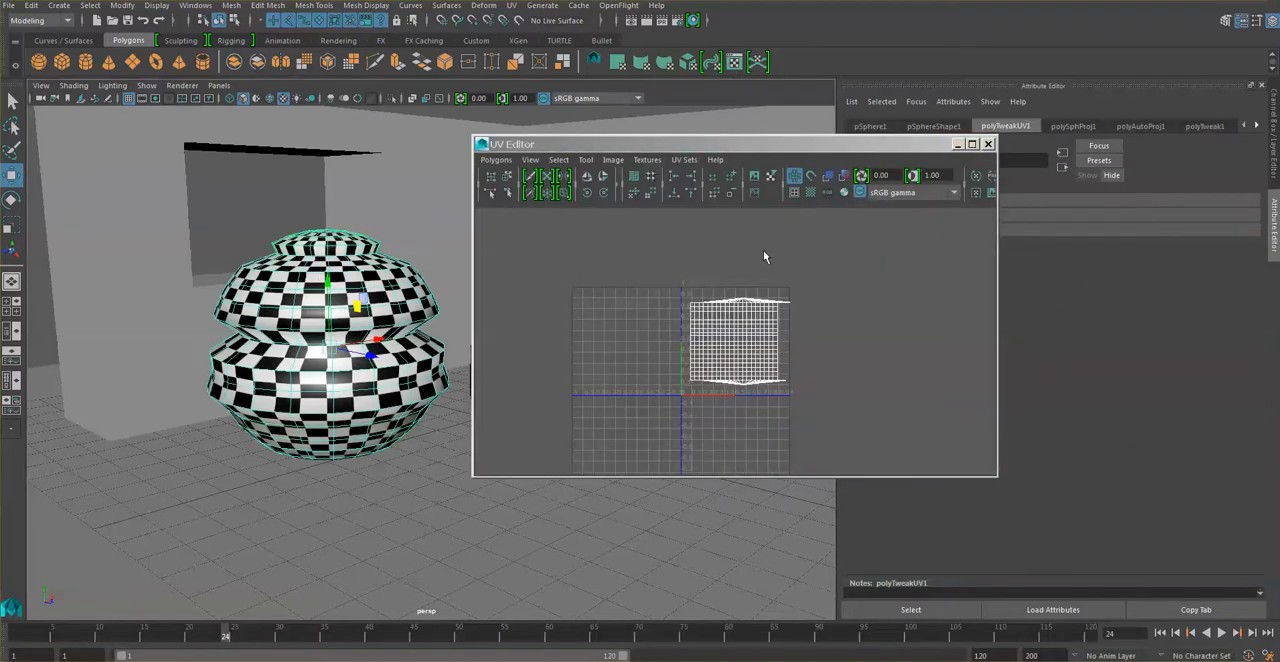
left_click(957, 145)
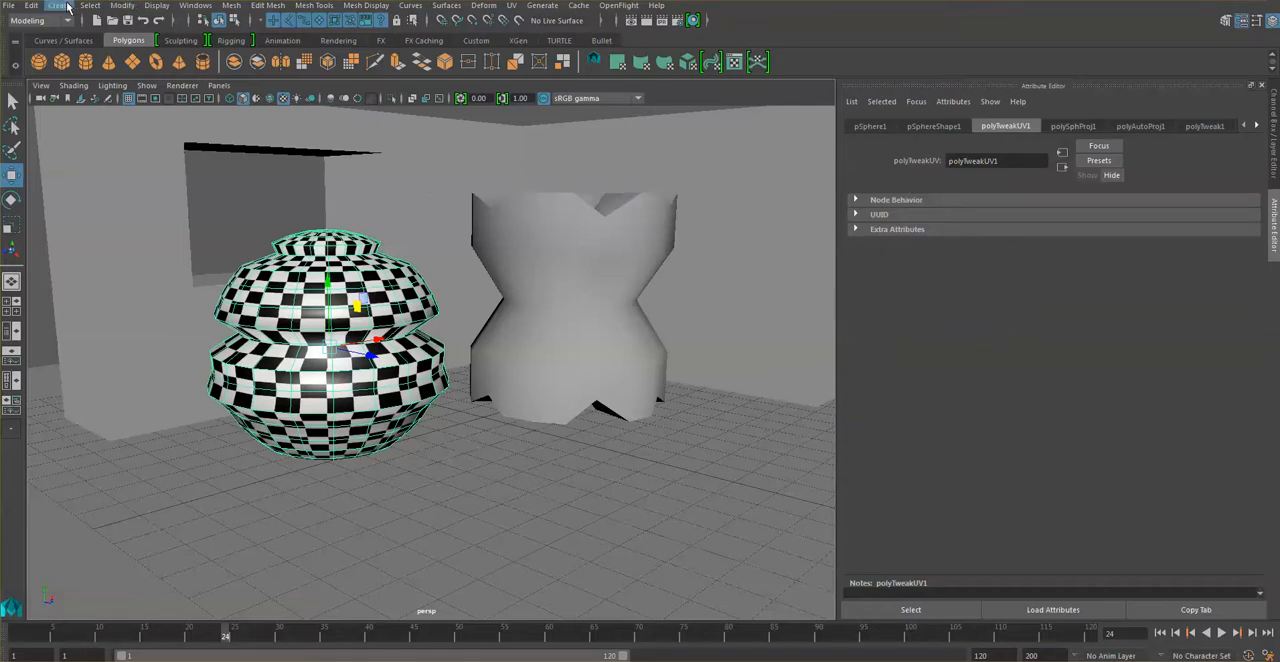
Create a spot light, raise it above the floor and position it in front of the two objects.
left_click(62, 6)
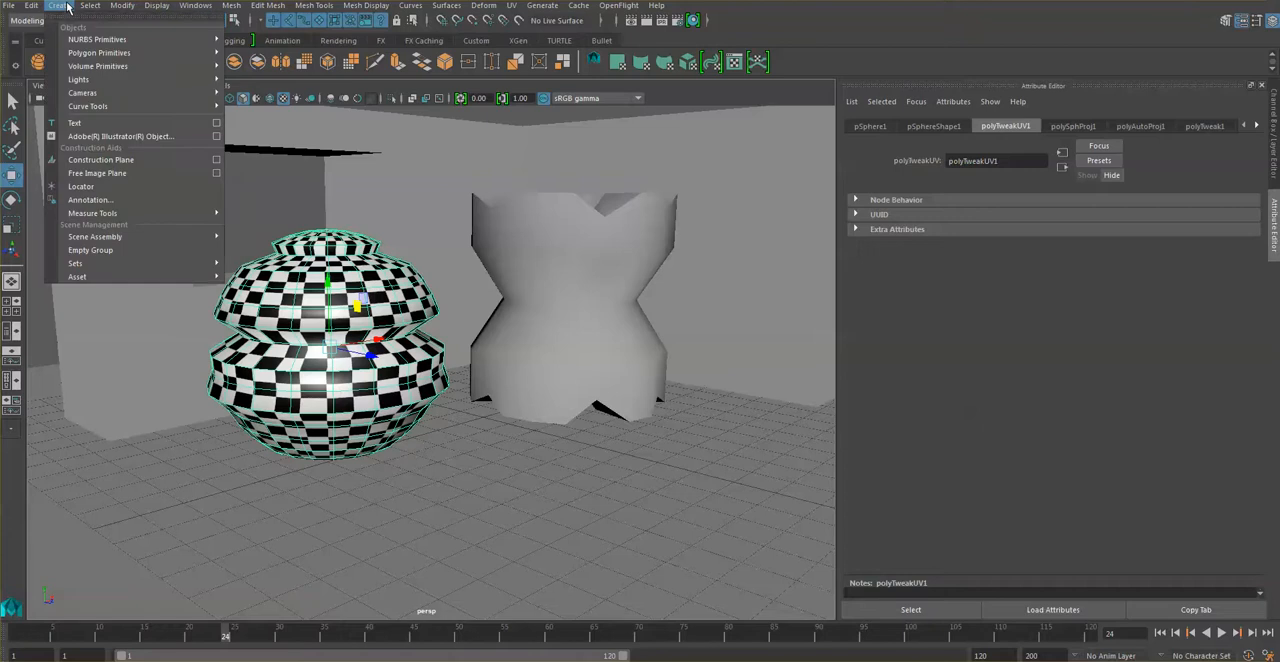
mouse_move(78, 214)
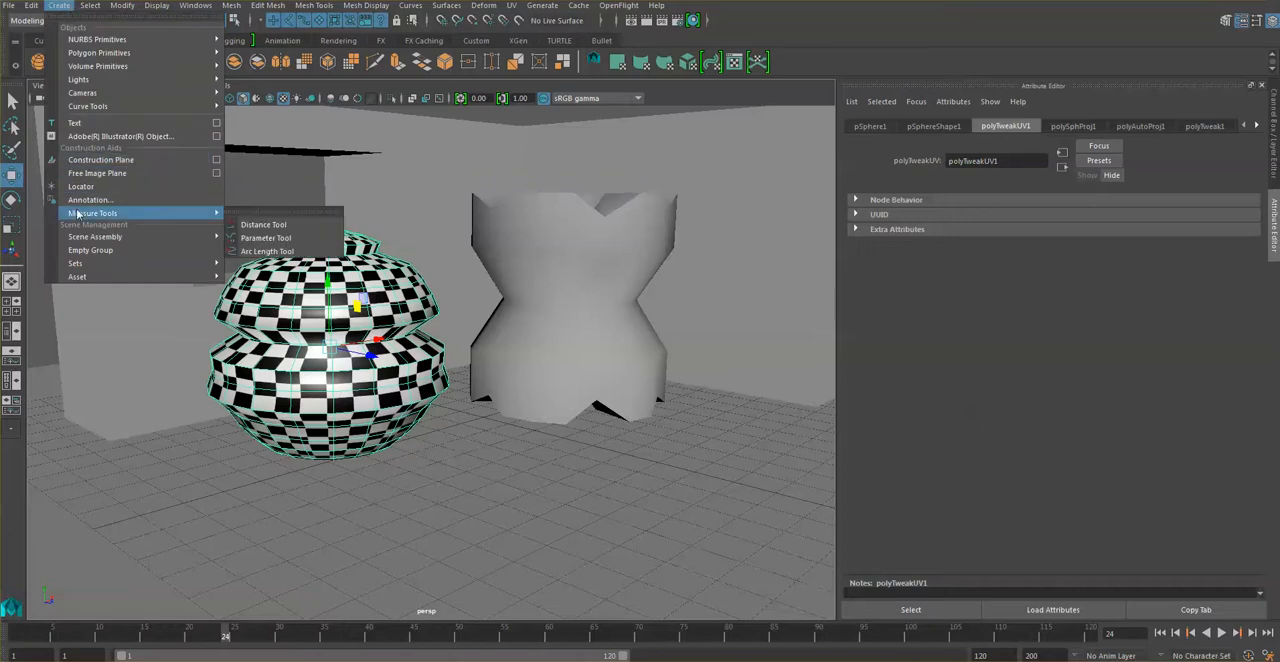
mouse_move(78, 86)
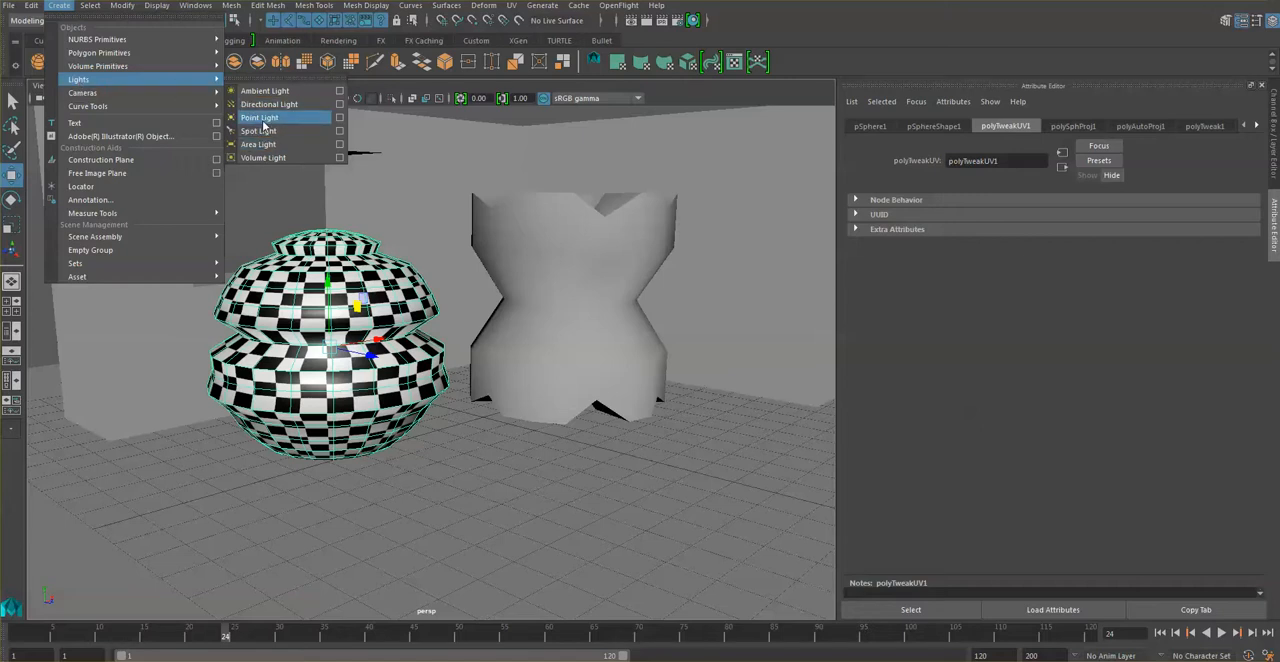
left_click(262, 131)
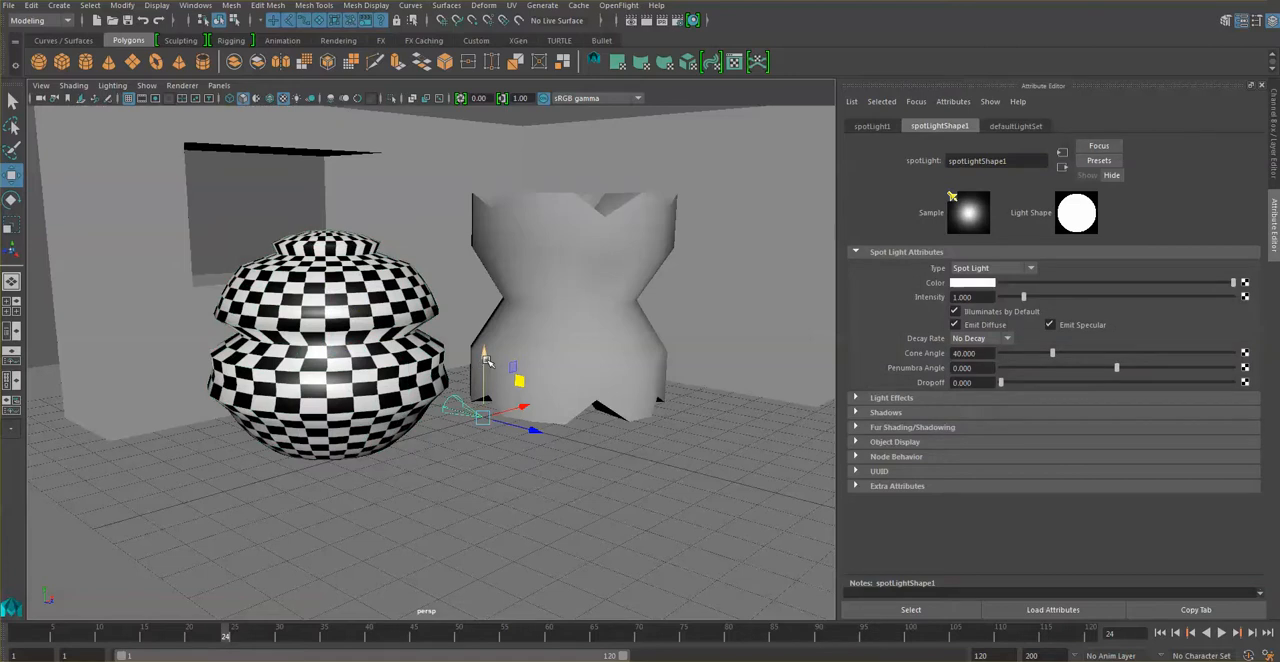
left_click_drag(486, 362, 487, 280)
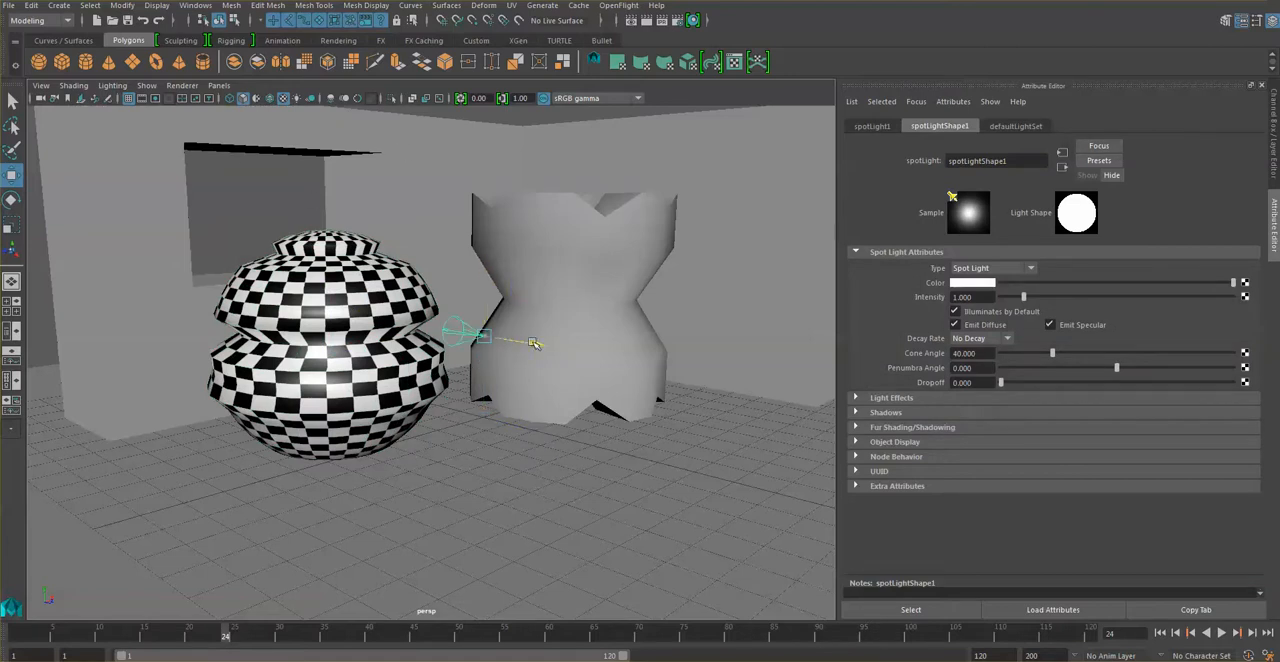
left_click_drag(521, 331, 820, 433)
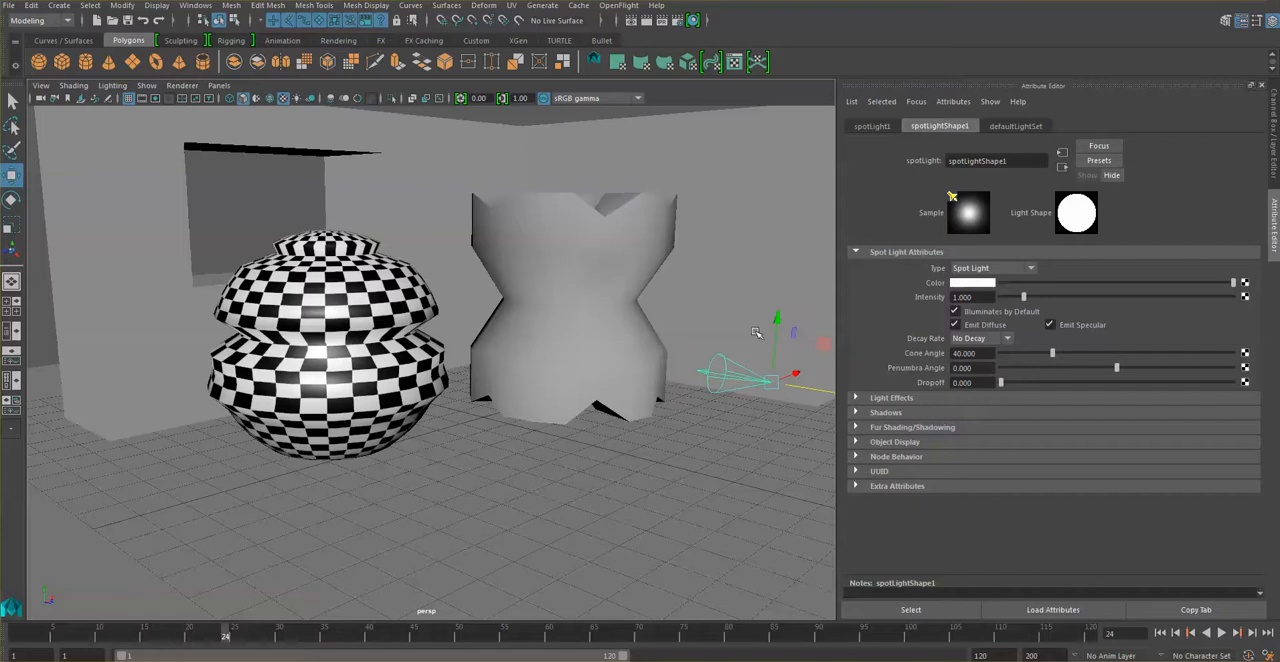
mouse_move(755, 388)
left_mouse_down("alt")
mouse_move(752, 408)
mouse_move(765, 400)
left_mouse_up("alt")
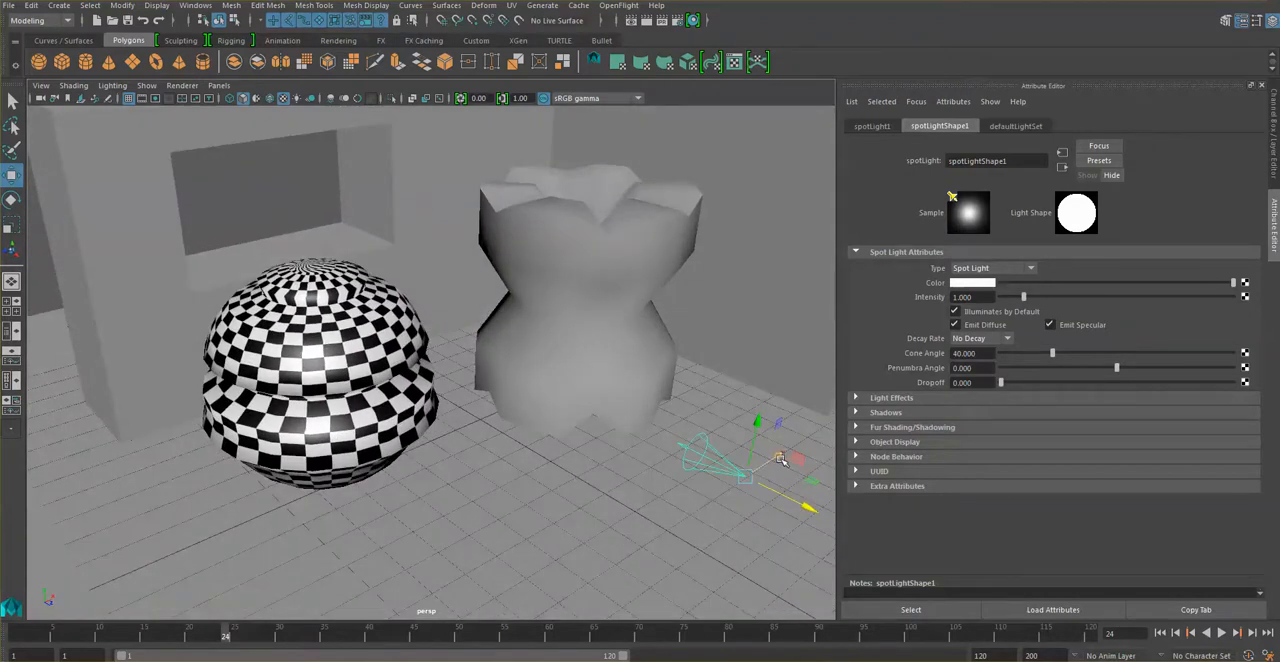
left_click_drag(797, 459, 648, 489)
Render the current frame to check the spot light's coverage on the checkered sphere, and put the render window away.
left_click(632, 20)
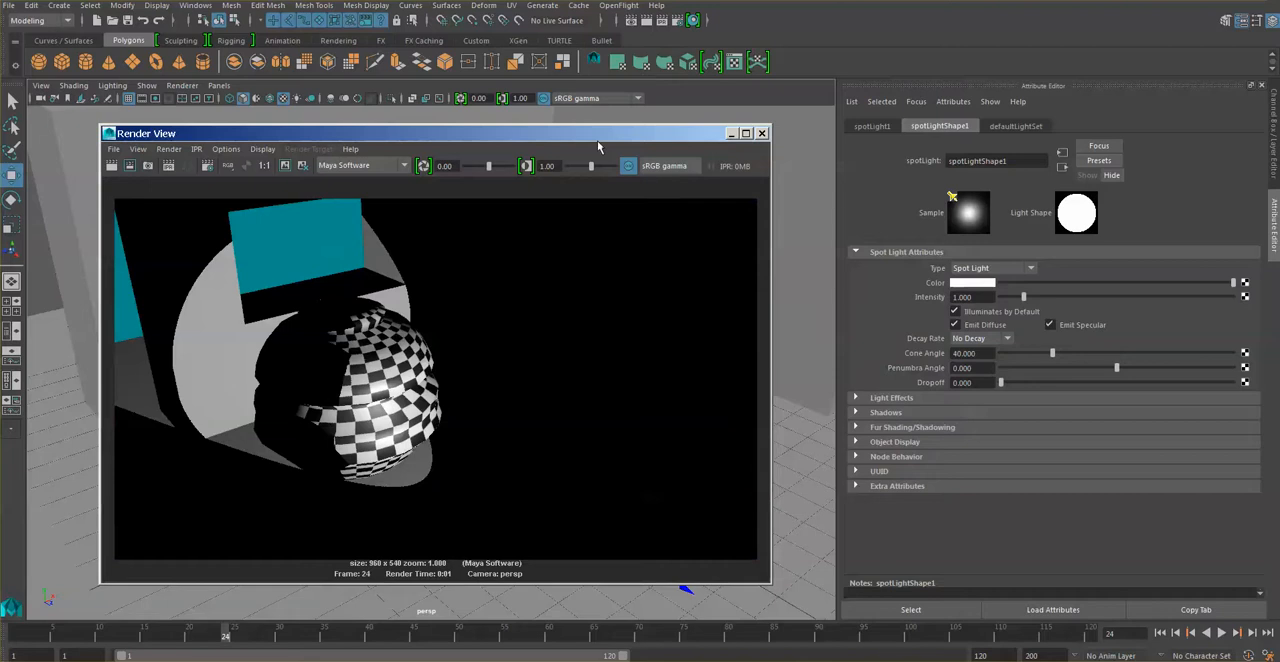
left_click_drag(640, 133, 674, 114)
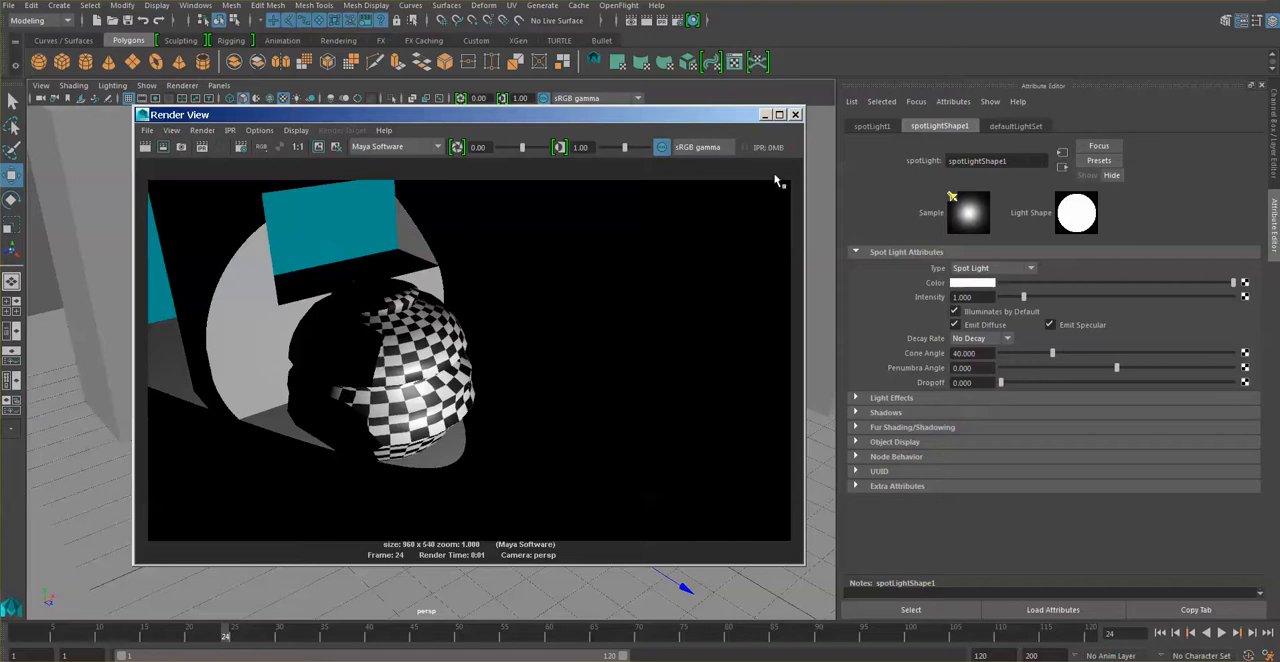
left_click(764, 115)
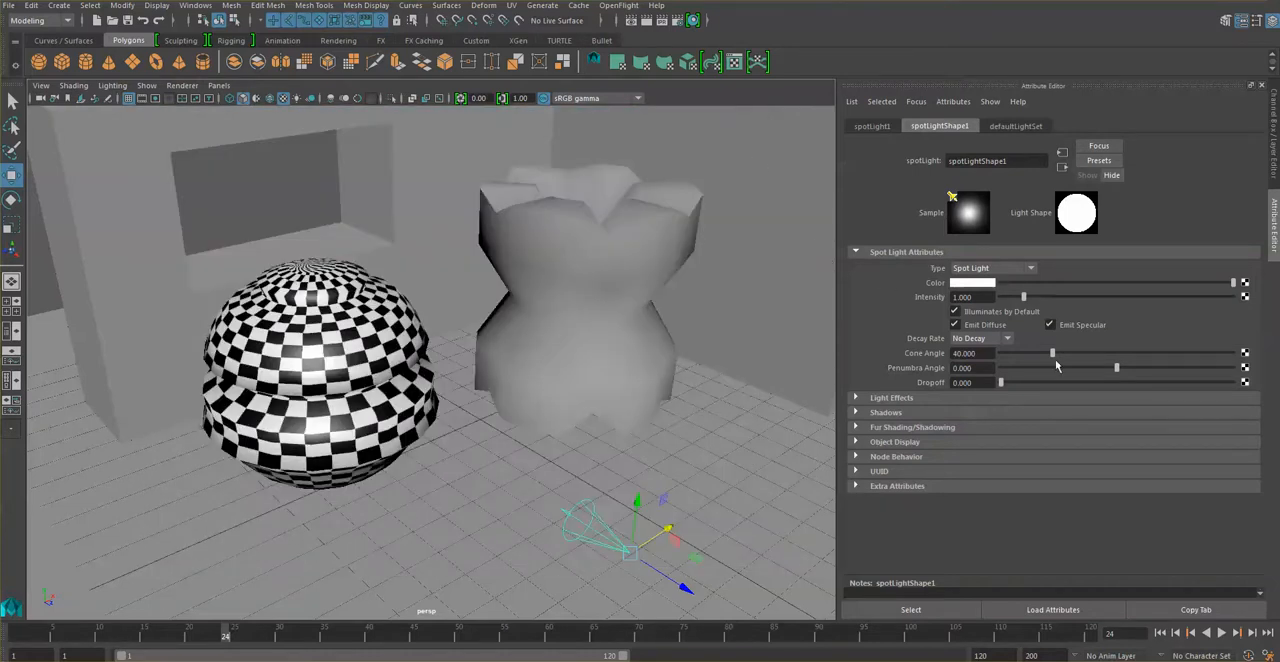
Widen the spot light's cone angle to about 149, start an IPR render and dismiss the error message.
left_click_drag(1052, 354, 1193, 357)
left_click(656, 20)
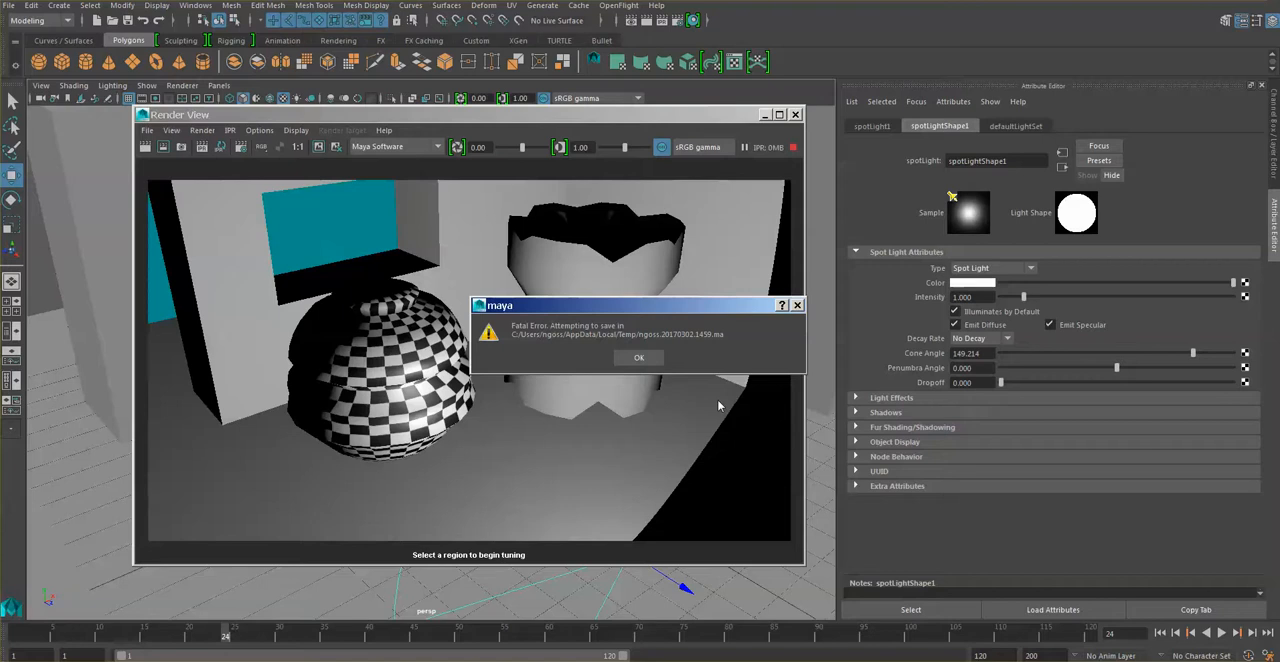
left_click(797, 305)
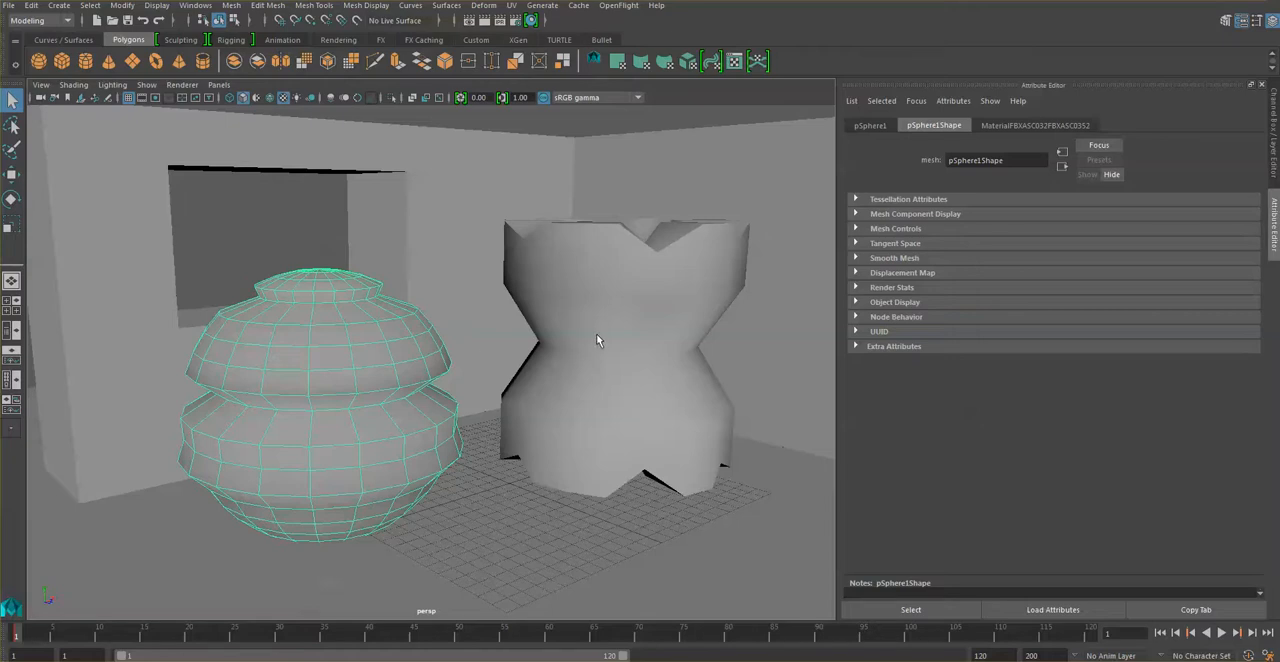
Create a spot light in the reopened scene and raise it to the mid-height of the objects with an enlarged move manipulator.
left_click(59, 5)
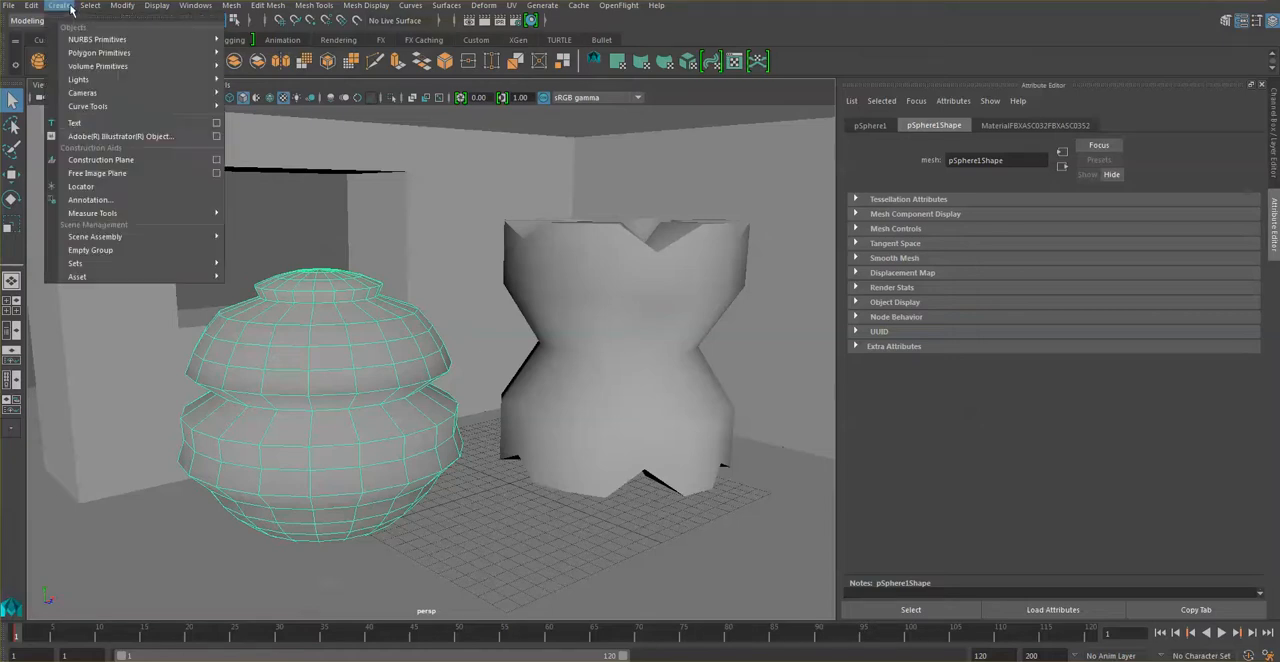
mouse_move(102, 80)
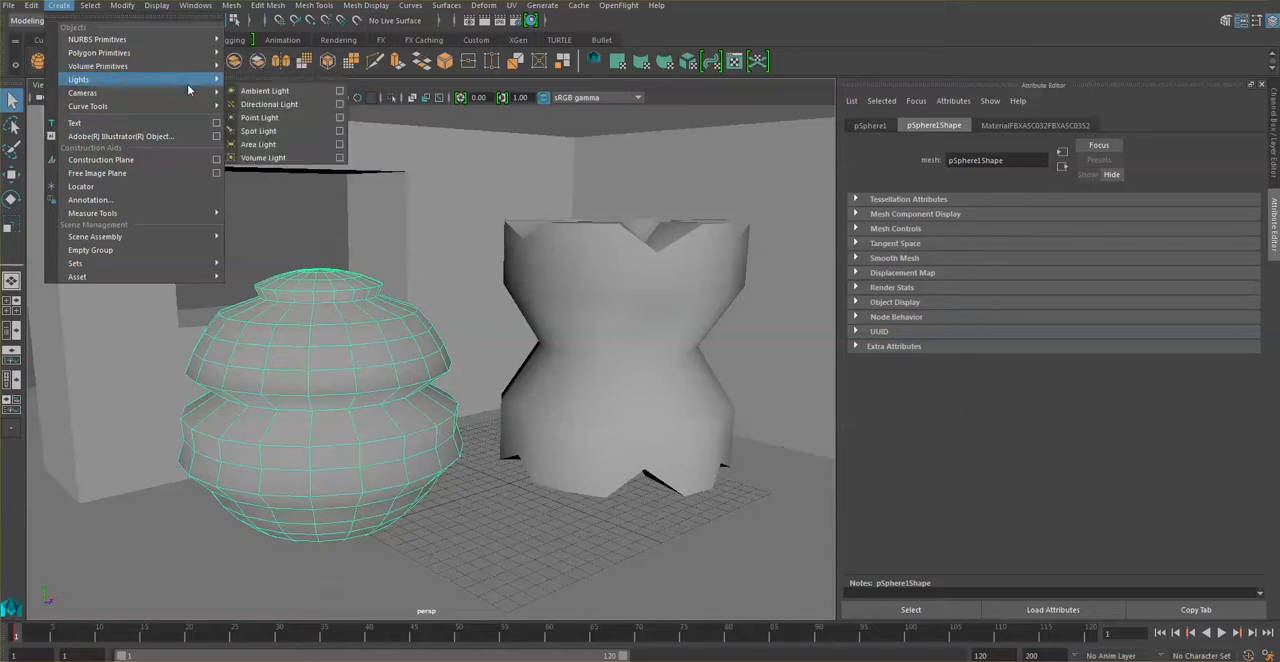
left_click(258, 131)
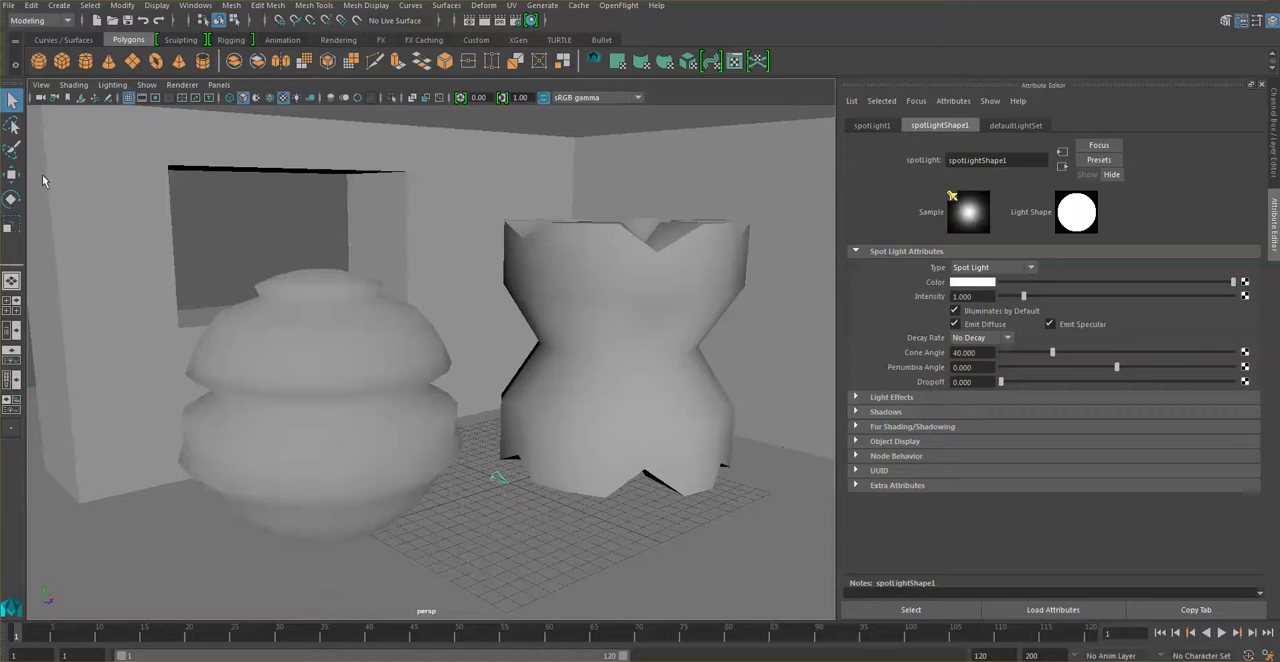
left_click(11, 174)
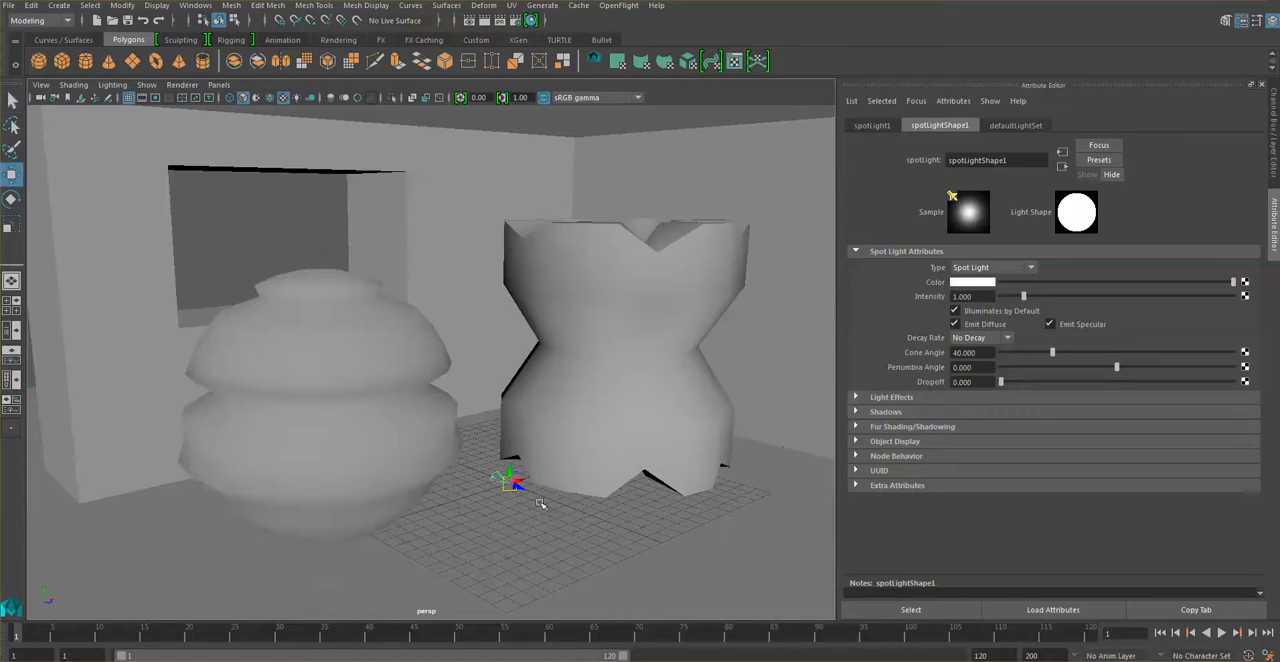
key("plus")
key("plus")
key("plus")
key("plus")
key("plus")
left_click_drag(513, 426, 513, 285)
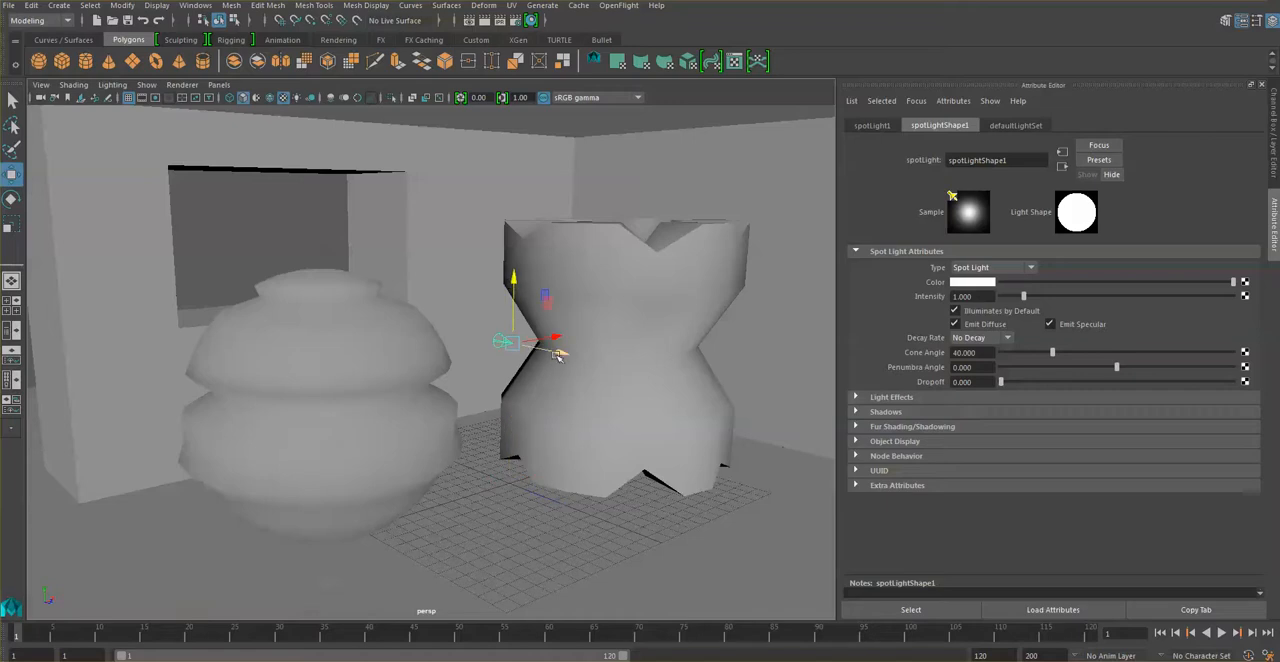
Move the spot light farther away from the sphere and turn on scene lighting in the viewport.
left_click_drag(558, 355, 710, 413)
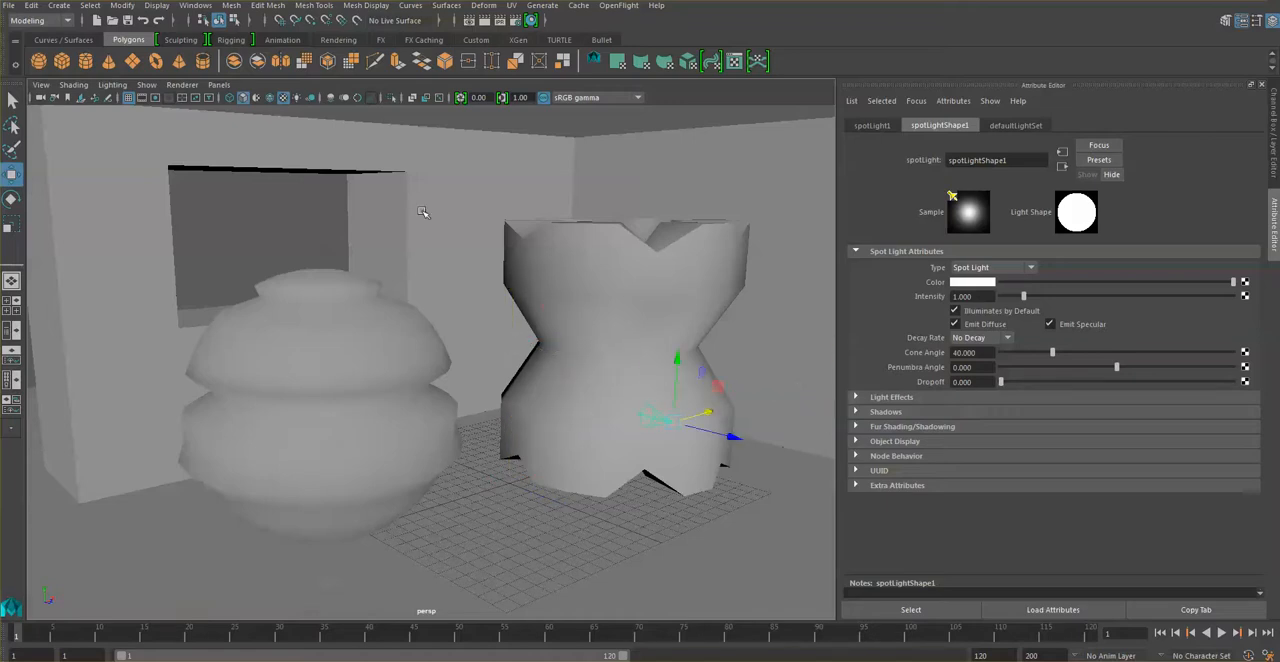
left_click(298, 98)
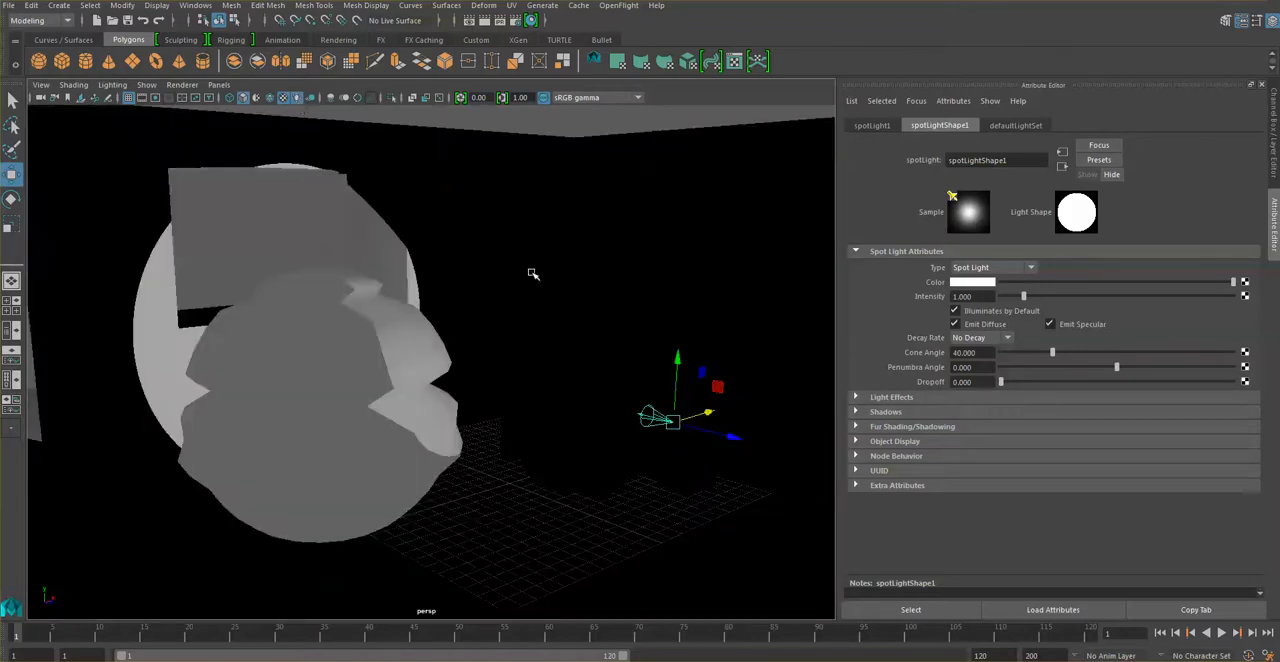
left_click_drag(731, 440, 816, 470)
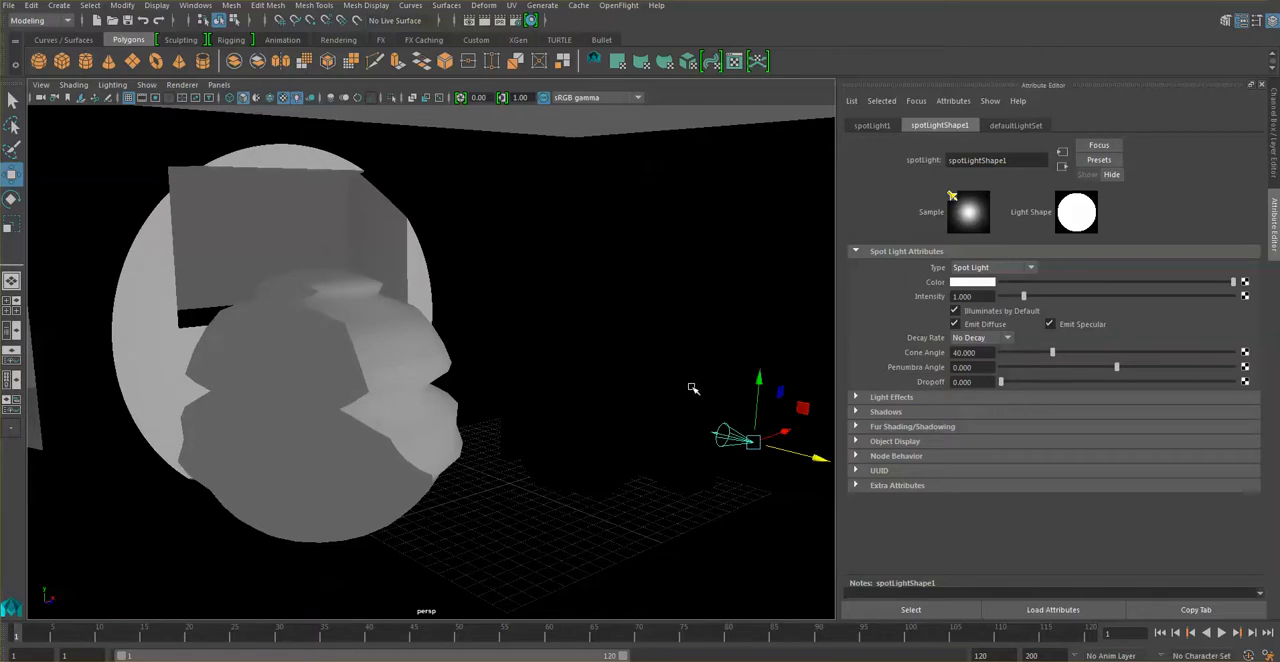
Widen the spot light's cone angle to about 114 and pull the light farther back from the objects.
middle_click_drag(735, 377, 709, 388, "alt")
scroll(708, 388, "down", 2)
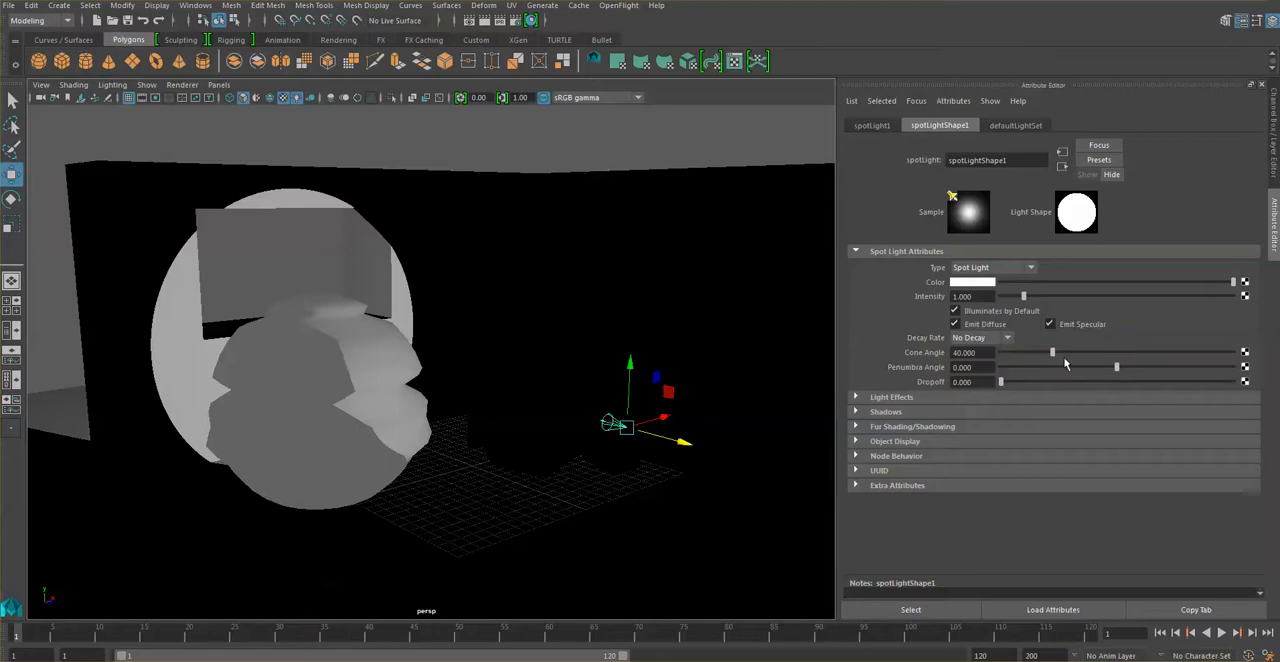
left_click_drag(1054, 353, 1148, 349)
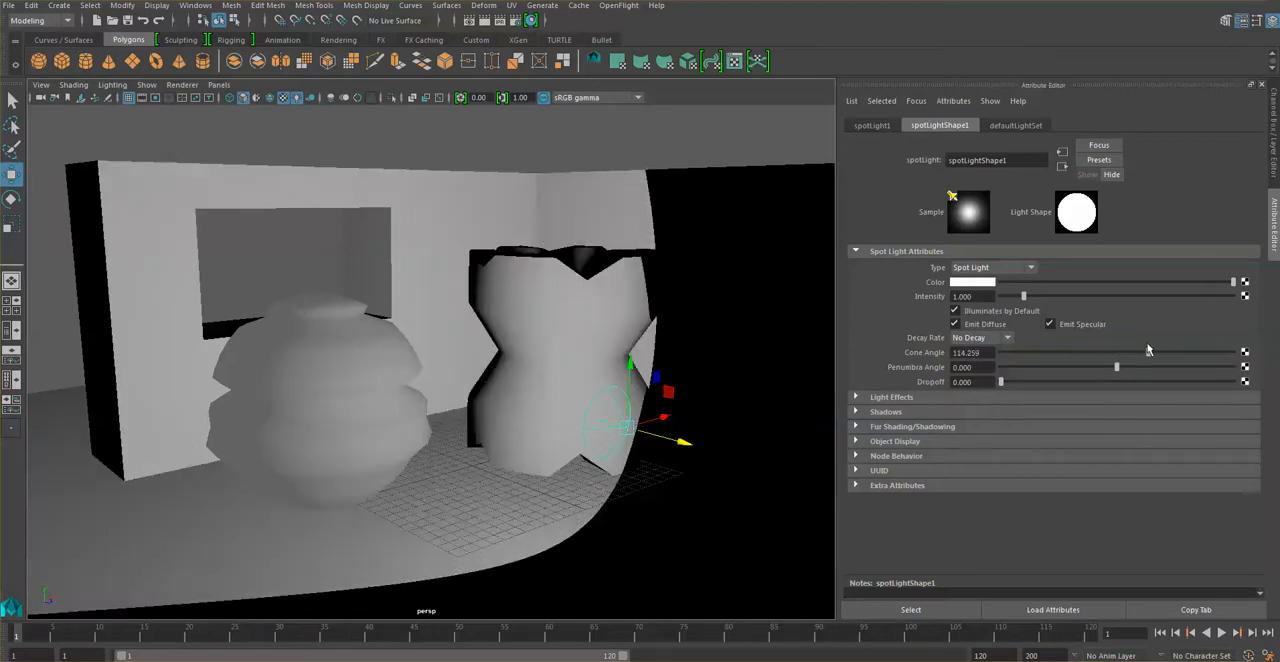
left_click_drag(680, 442, 840, 510)
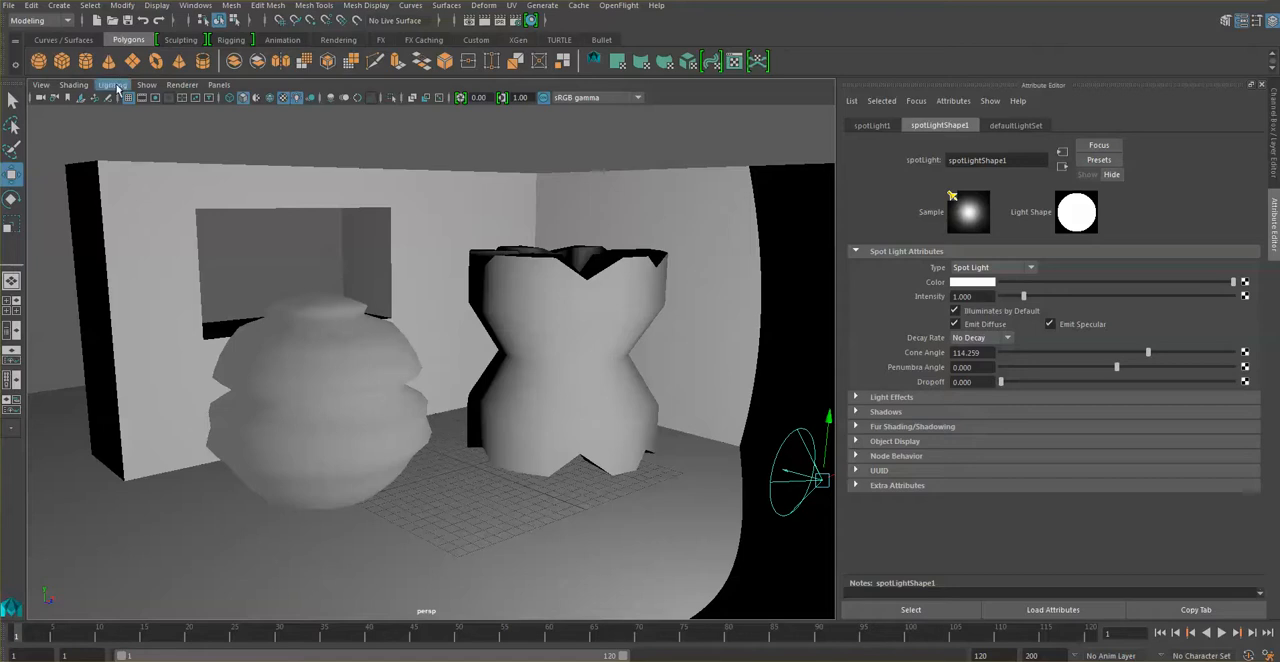
Rotate the spot light slightly toward the unlit side wall and pull it back until its cone covers the whole visible room.
key("e")
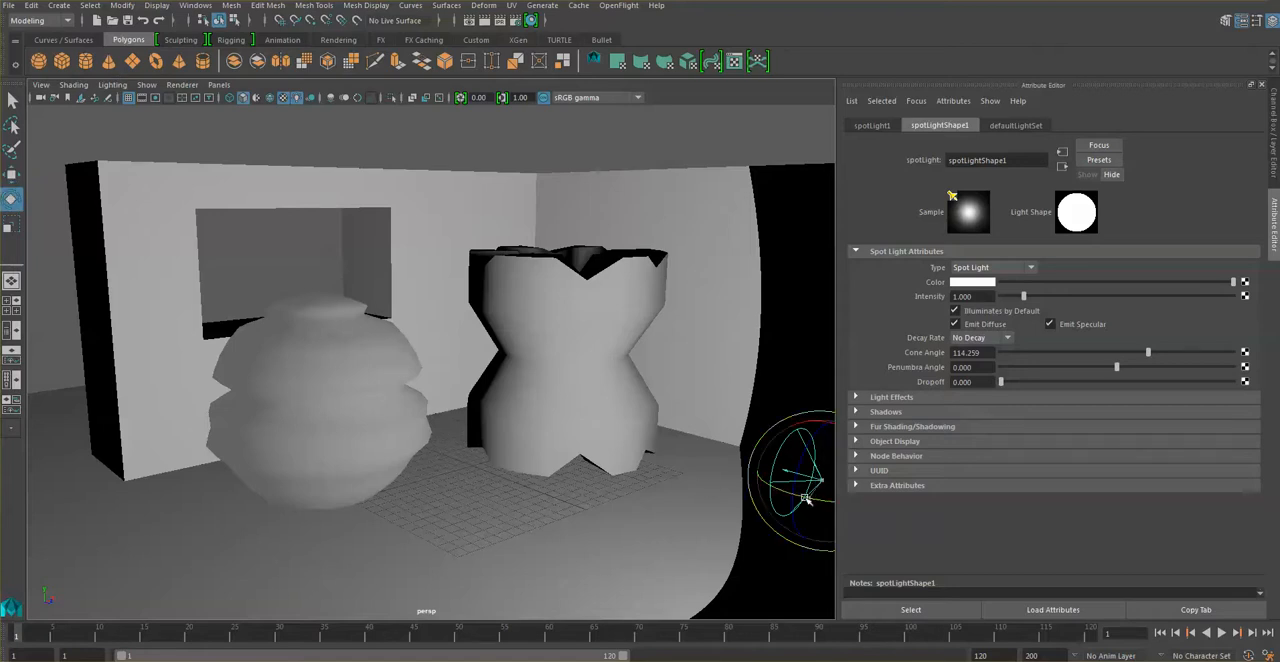
left_click_drag(805, 498, 795, 496)
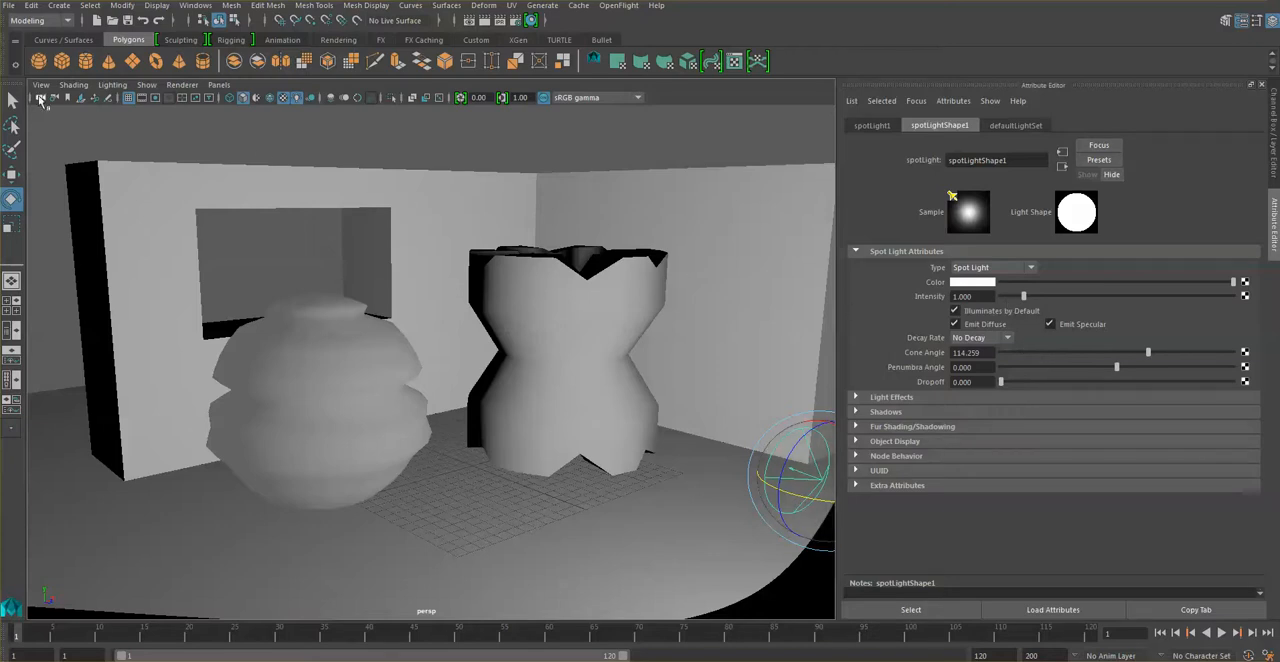
left_click(11, 174)
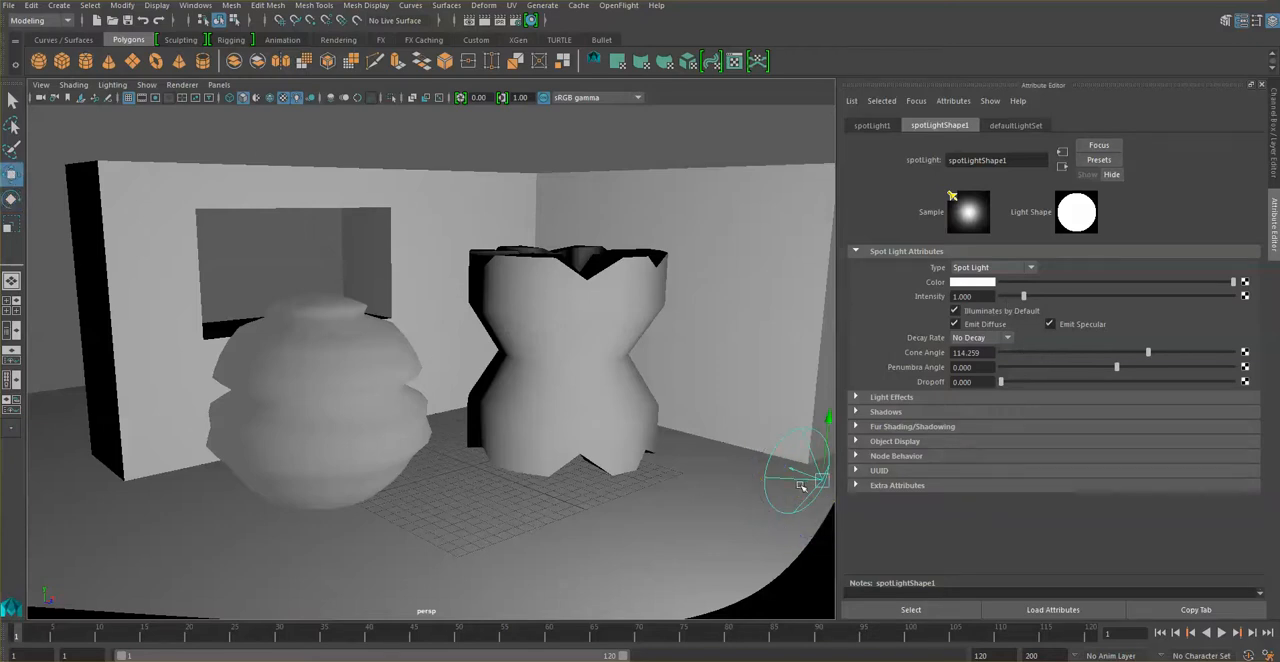
left_click_drag(805, 488, 947, 537)
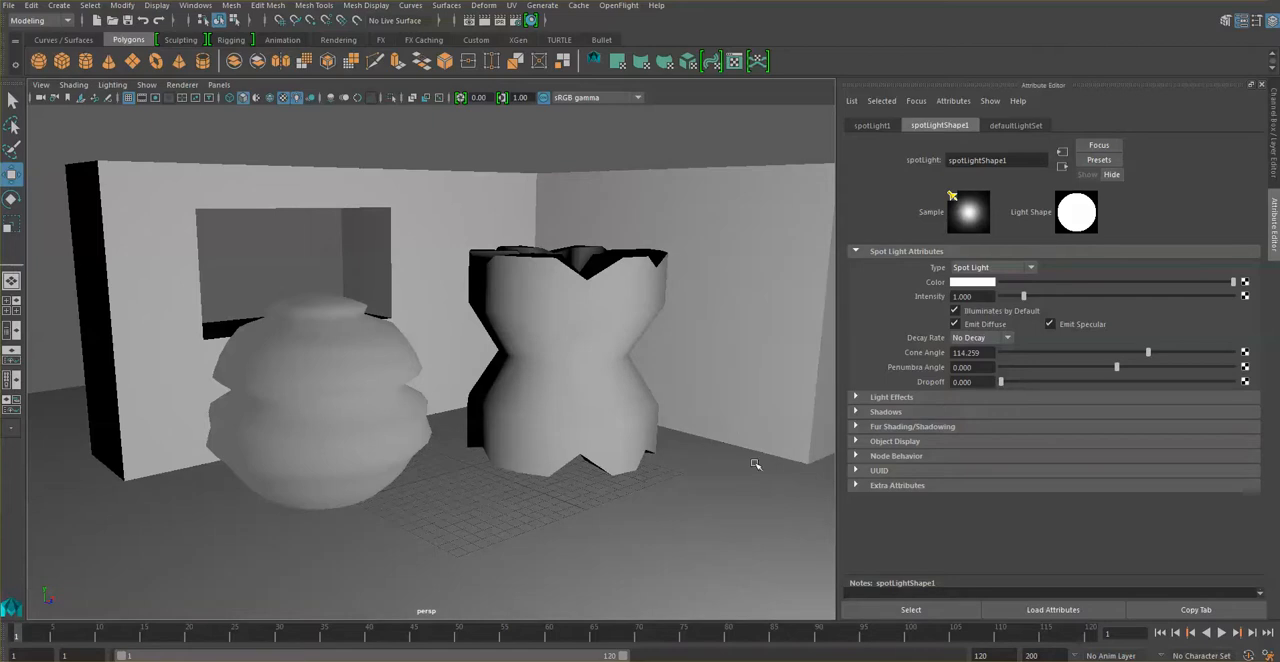
Render the current frame to check the room's lighting, and put the render window away.
left_click(485, 20)
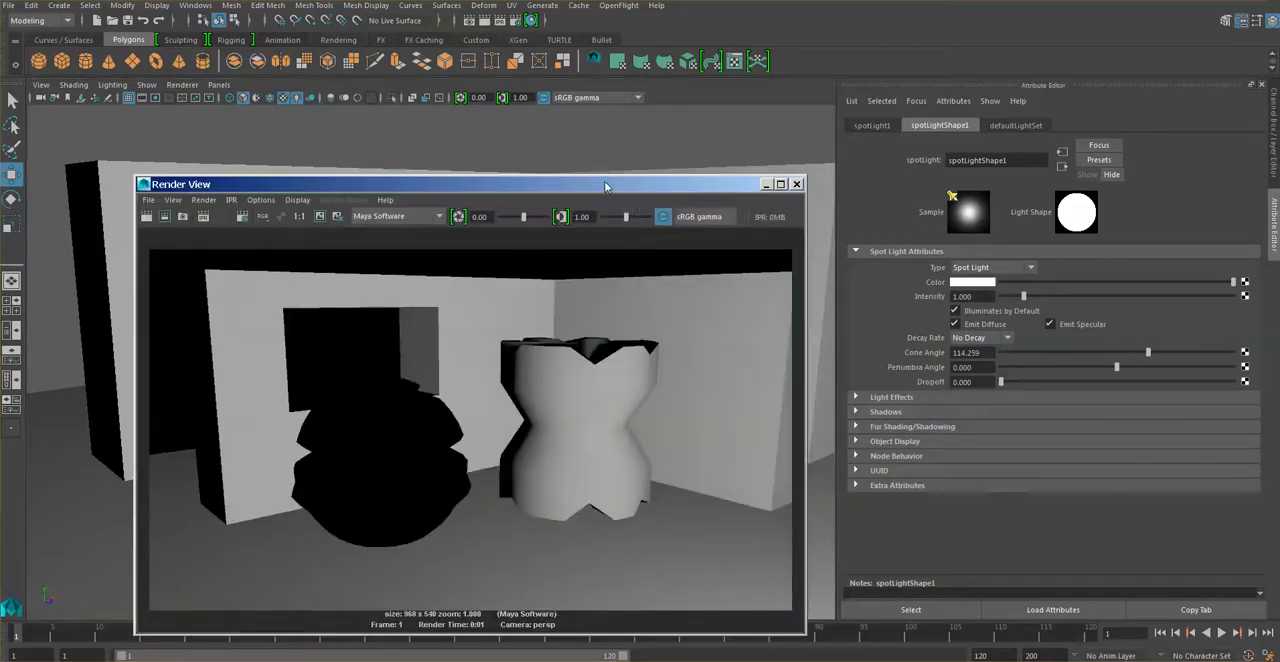
left_click_drag(605, 190, 563, 140)
left_click(726, 135)
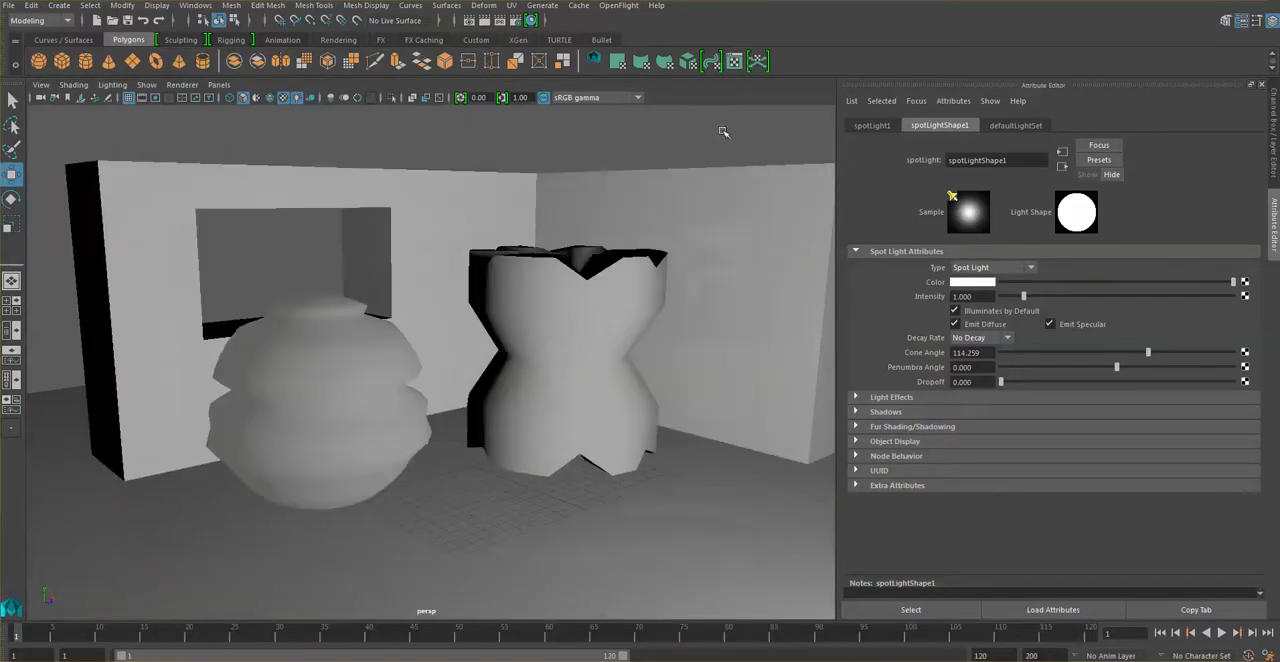
Assign the existing lambert1 material to the sphere.
left_click(352, 398)
right_click(357, 320)
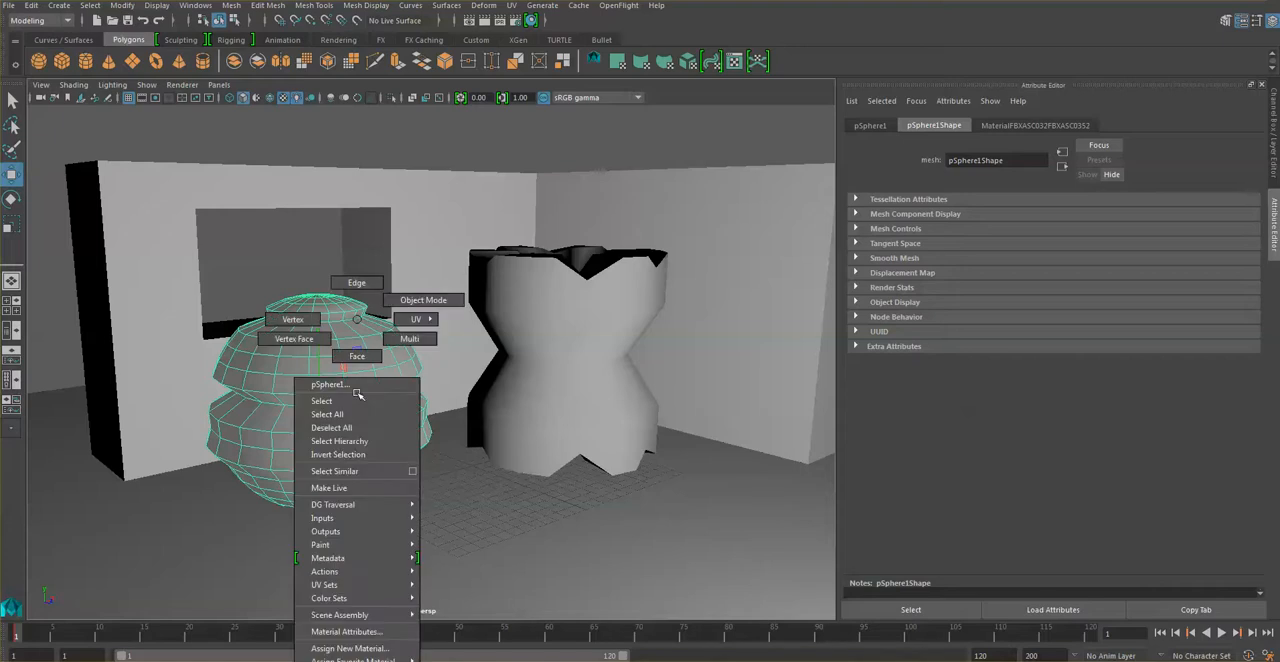
mouse_move(356, 660)
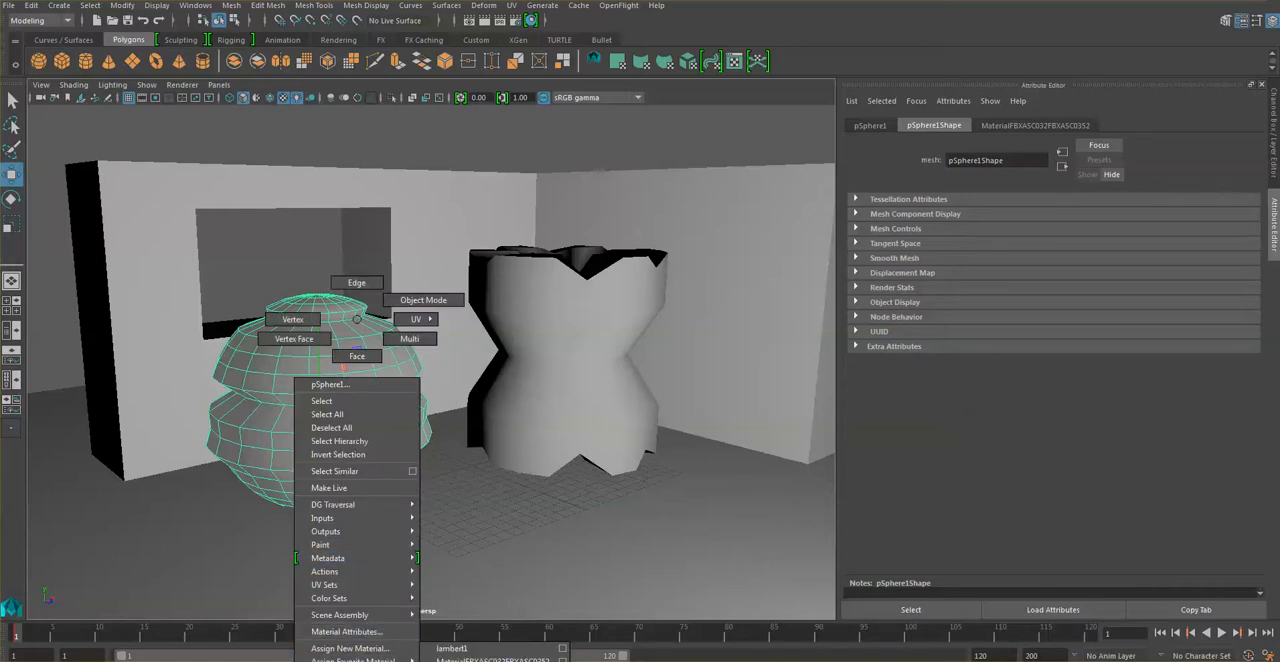
left_click(451, 648)
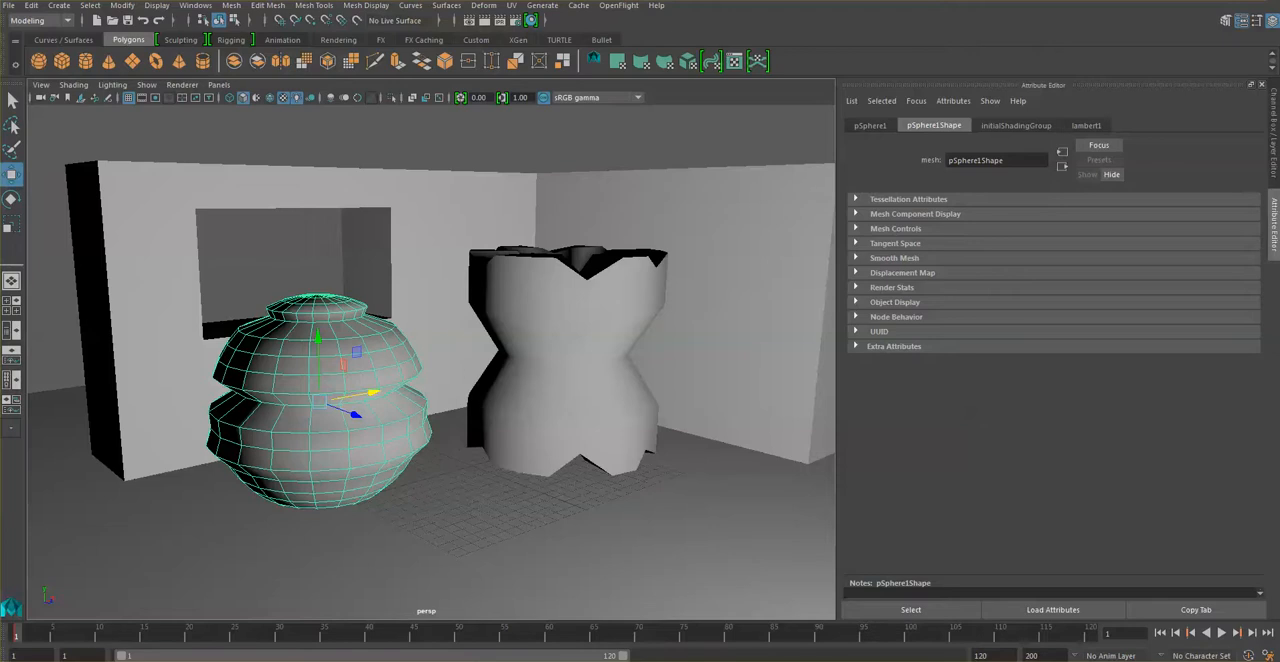
Render the current frame, and render it again from a higher viewpoint looking down into the room.
left_click(485, 21)
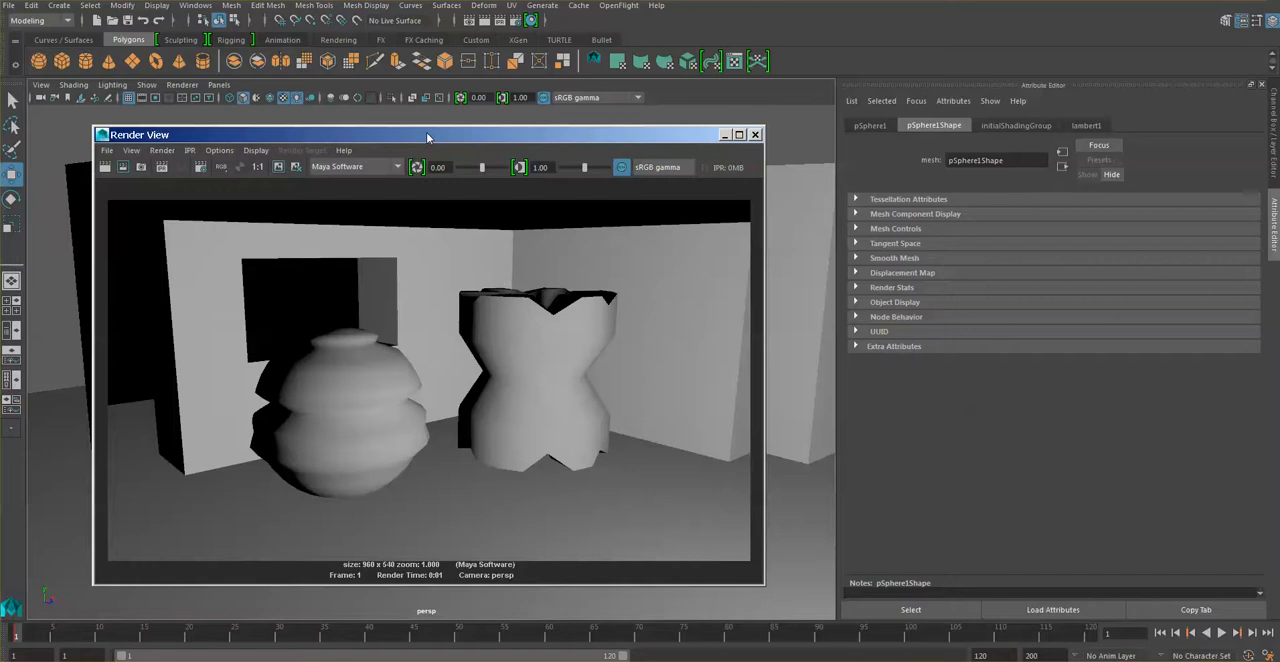
left_click_drag(427, 137, 388, 122)
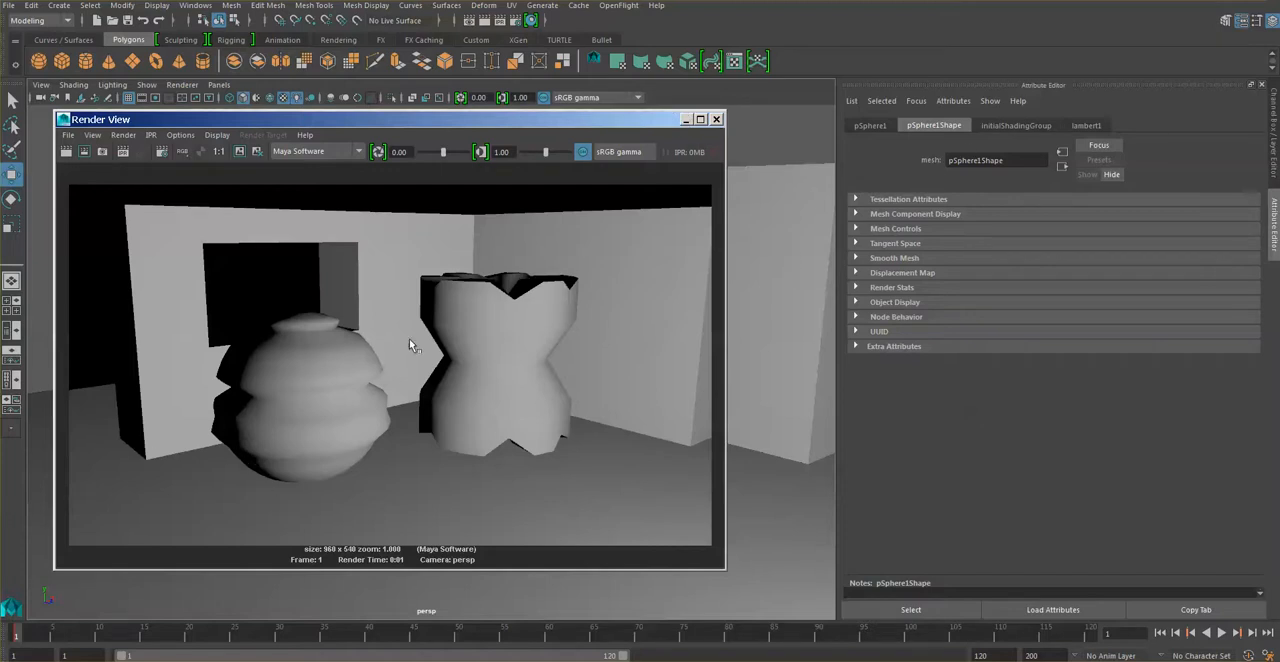
left_click(686, 120)
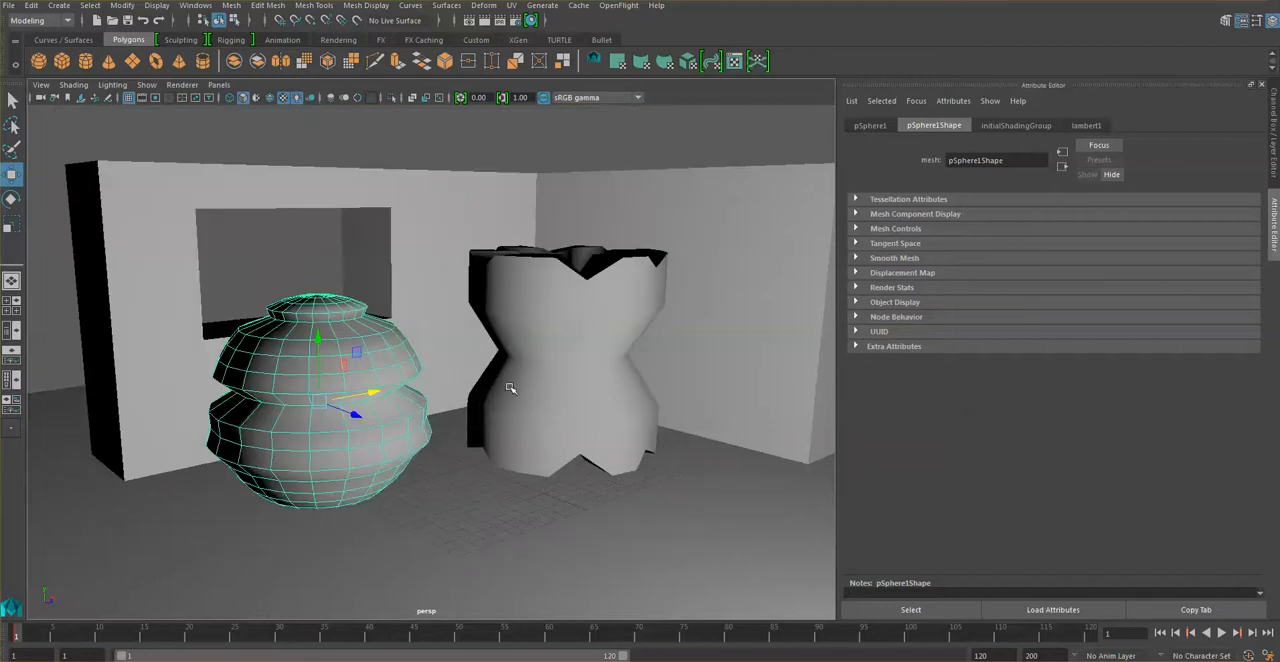
left_click_drag(460, 459, 485, 479, "alt")
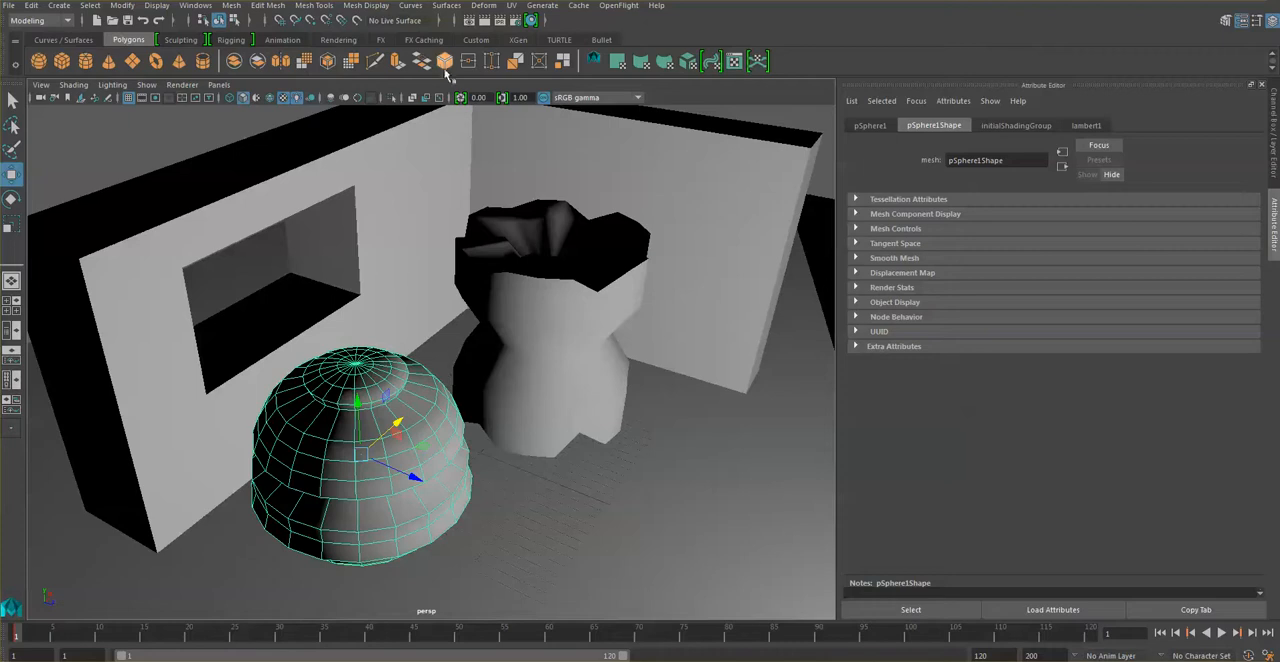
left_click(485, 20)
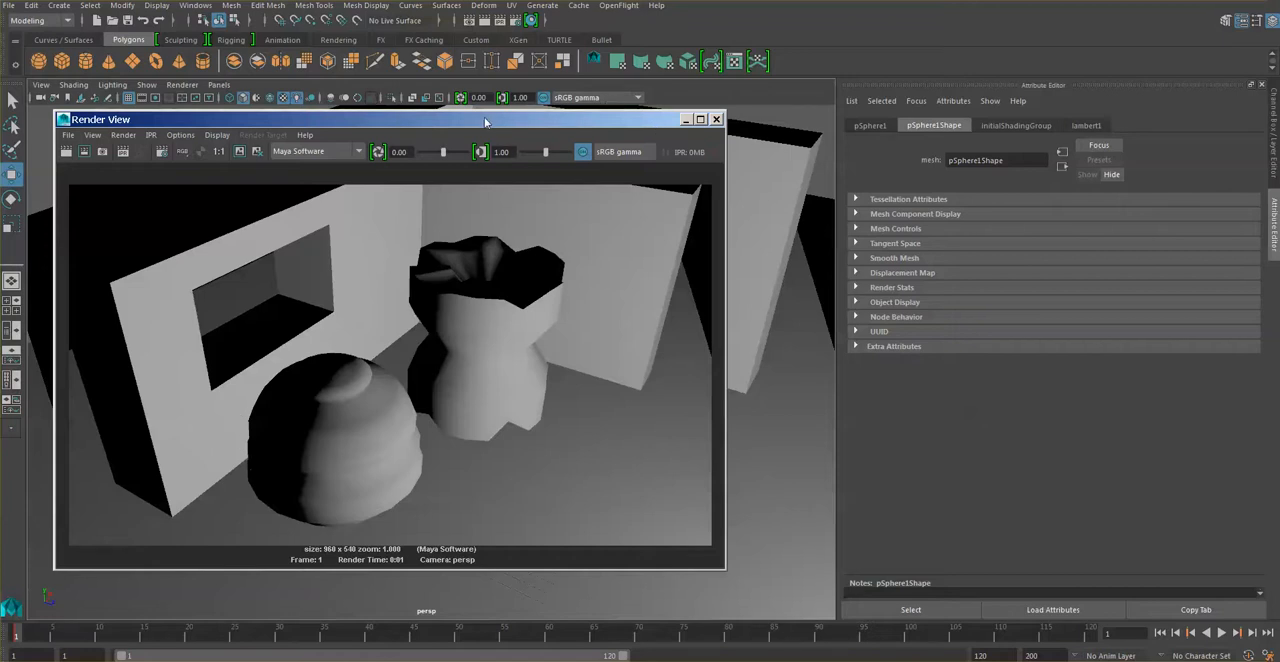
Select spotLight1, enable its depth map shadows, and render the current frame.
left_click(210, 6)
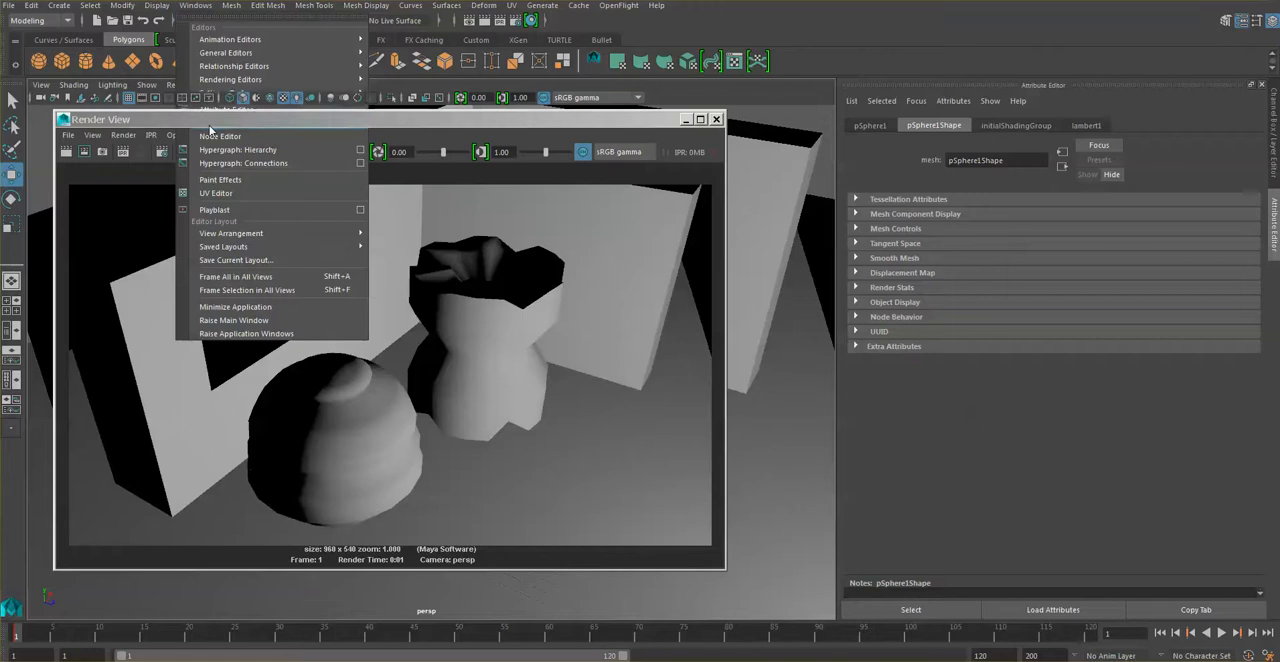
left_click(214, 123)
double_click(80, 155)
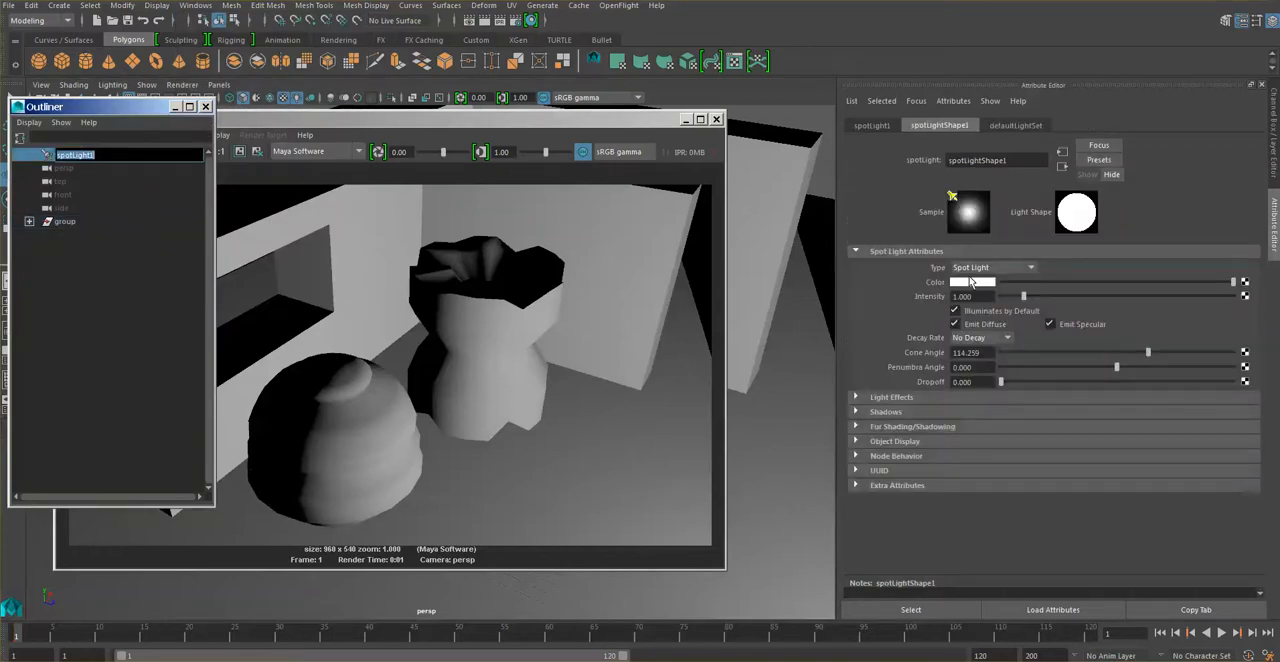
left_click(903, 412)
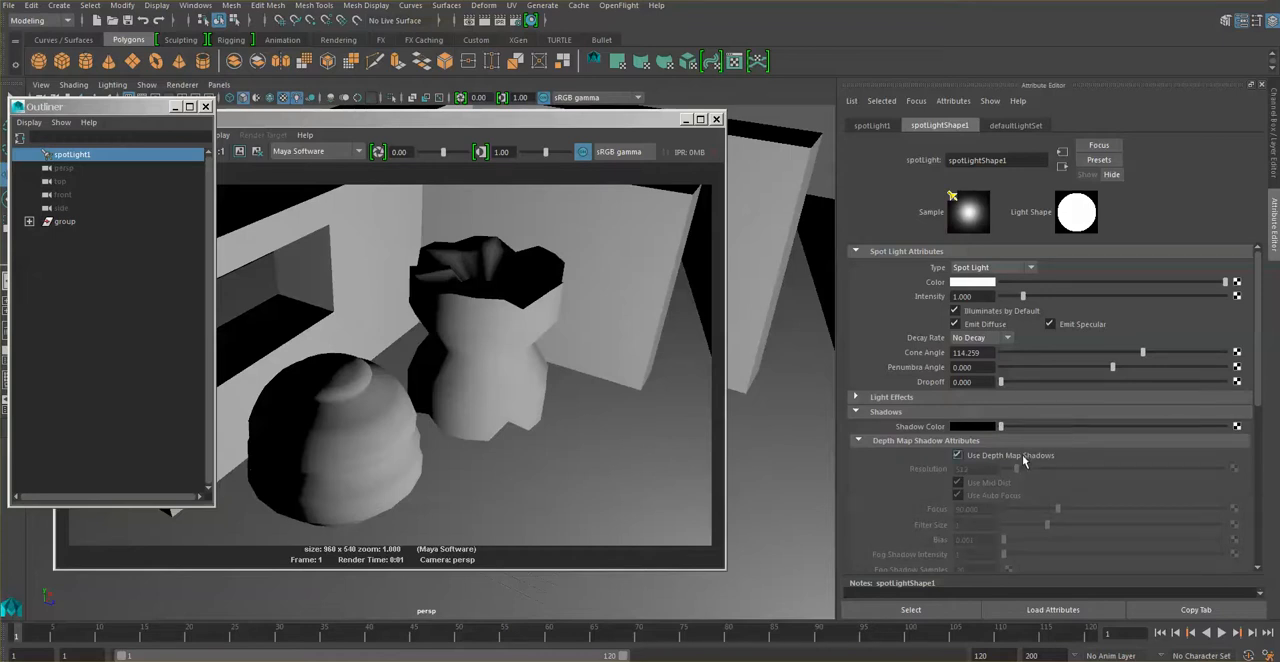
left_click(175, 107)
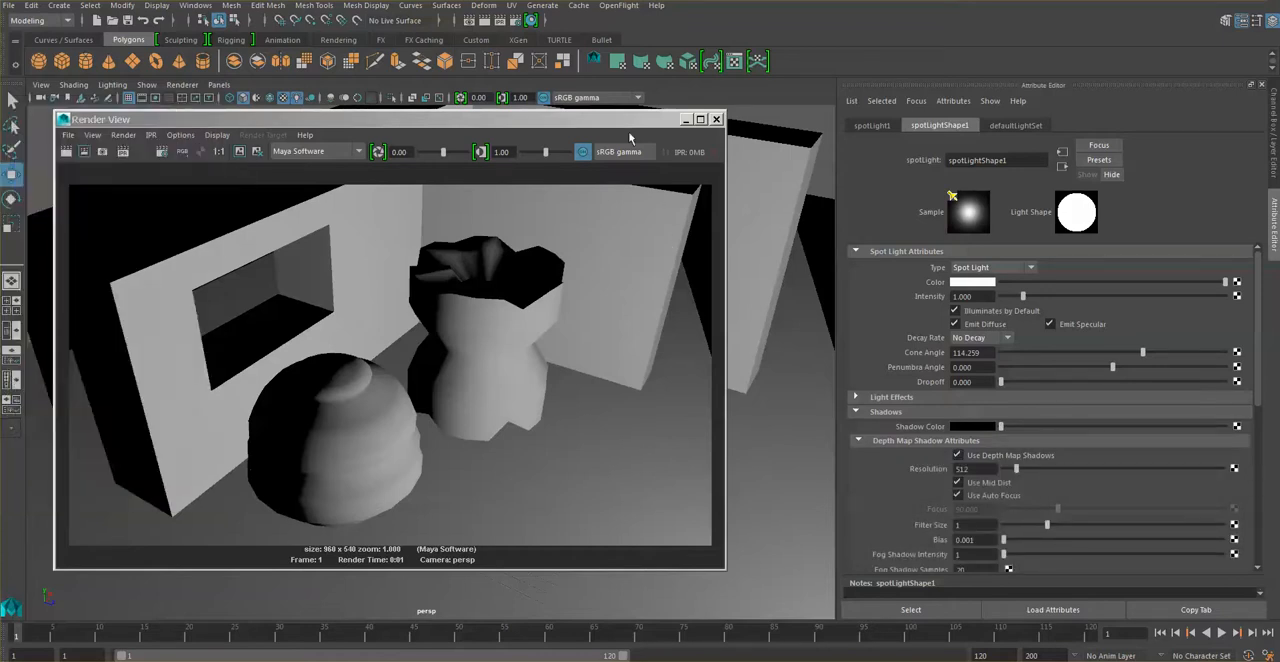
left_click(484, 21)
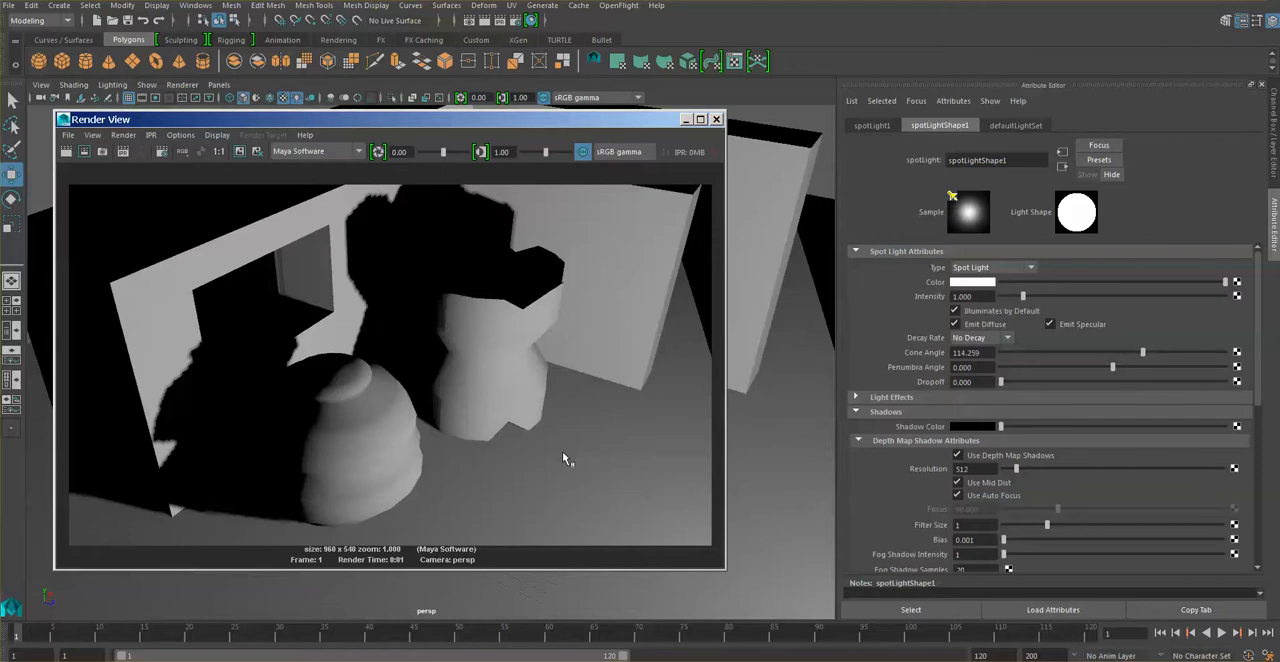
left_click_drag(523, 124, 511, 129)
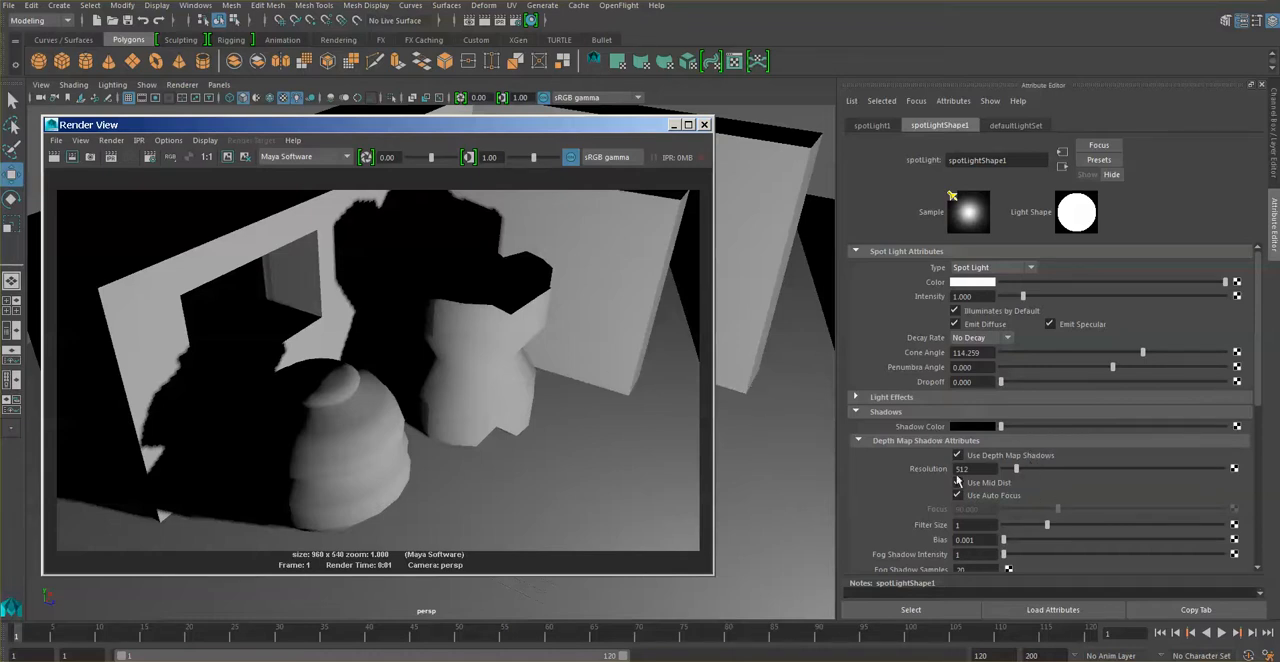
Lighten the spot light's shadow color from black to a medium grey, re-rendering after each adjustment.
mouse_move(1258, 338)
left_mouse_down()
mouse_move(1270, 498)
mouse_move(1252, 358)
left_mouse_up()
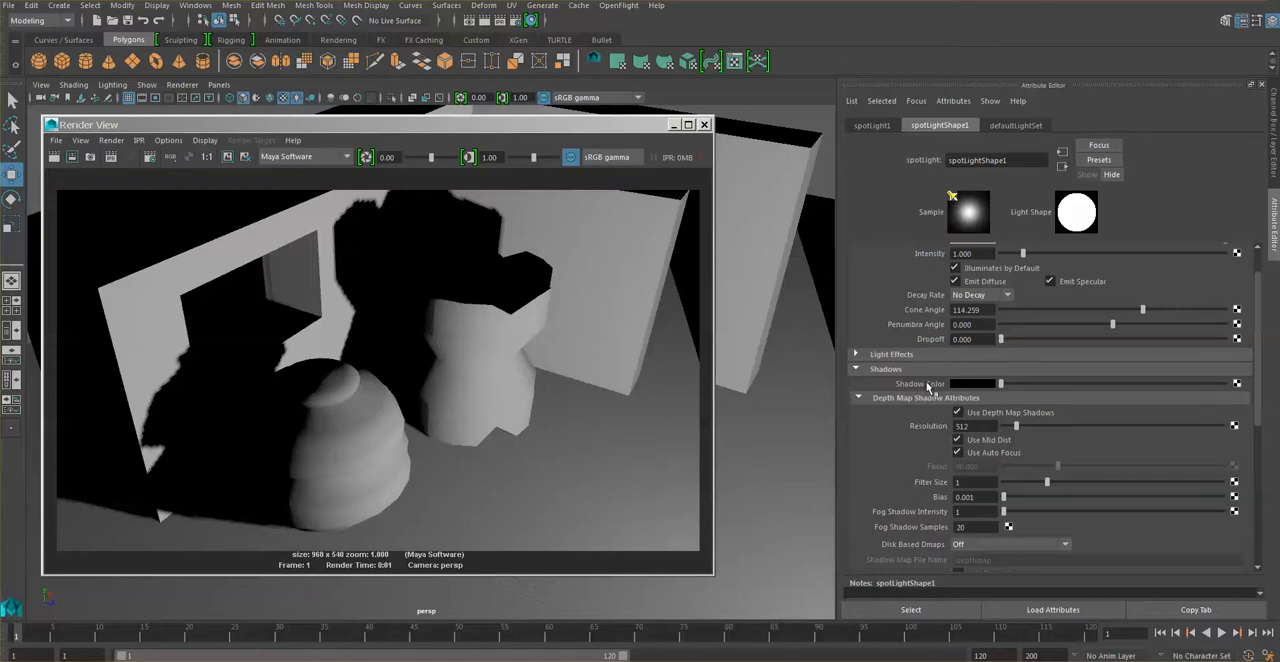
mouse_move(1036, 387)
left_mouse_down()
mouse_move(988, 388)
mouse_move(1025, 386)
left_mouse_up()
left_click(55, 158)
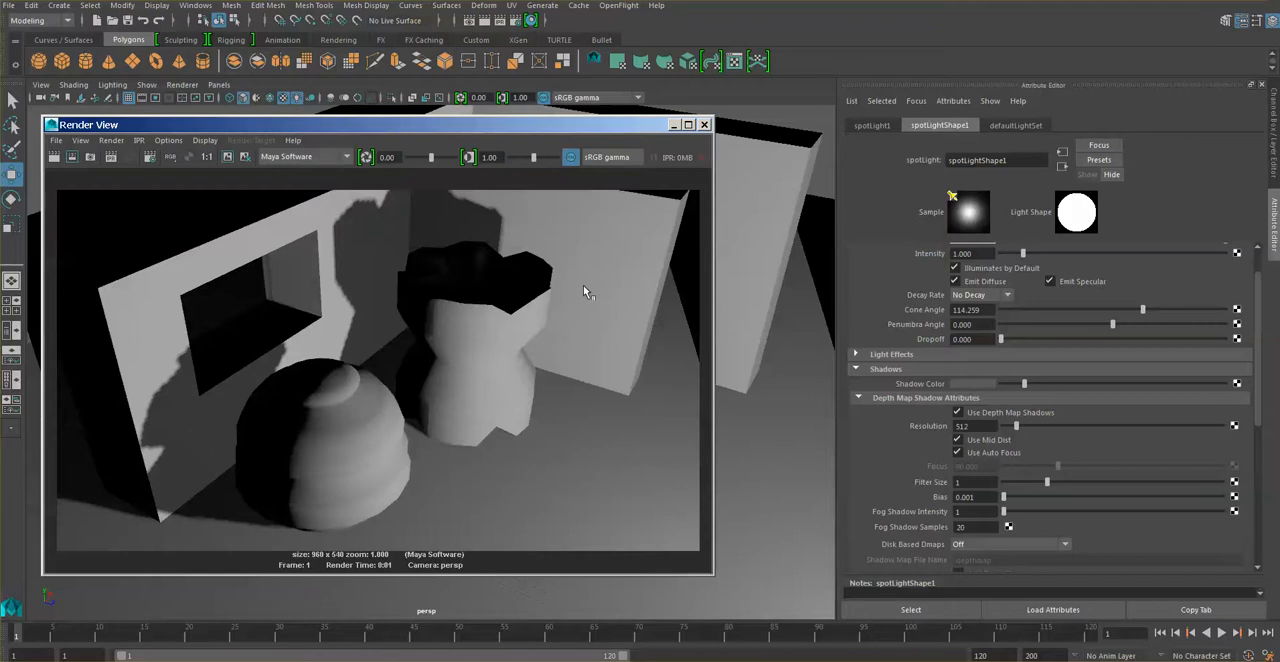
left_click(1038, 385)
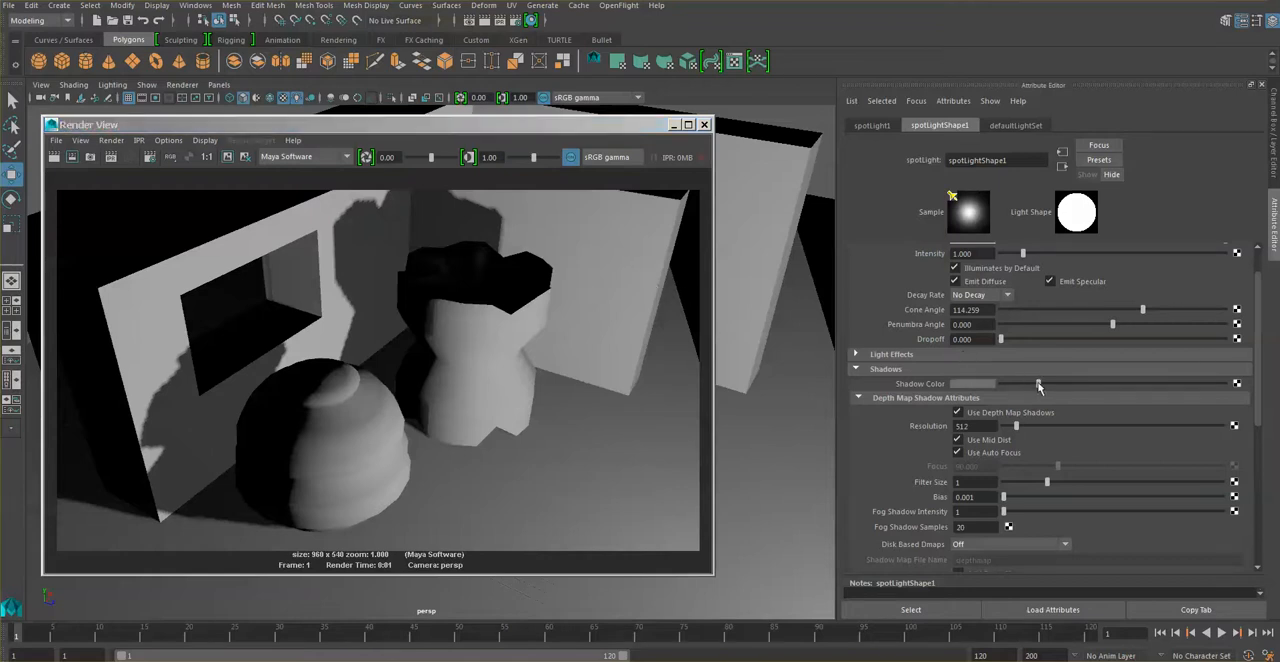
left_click(54, 157)
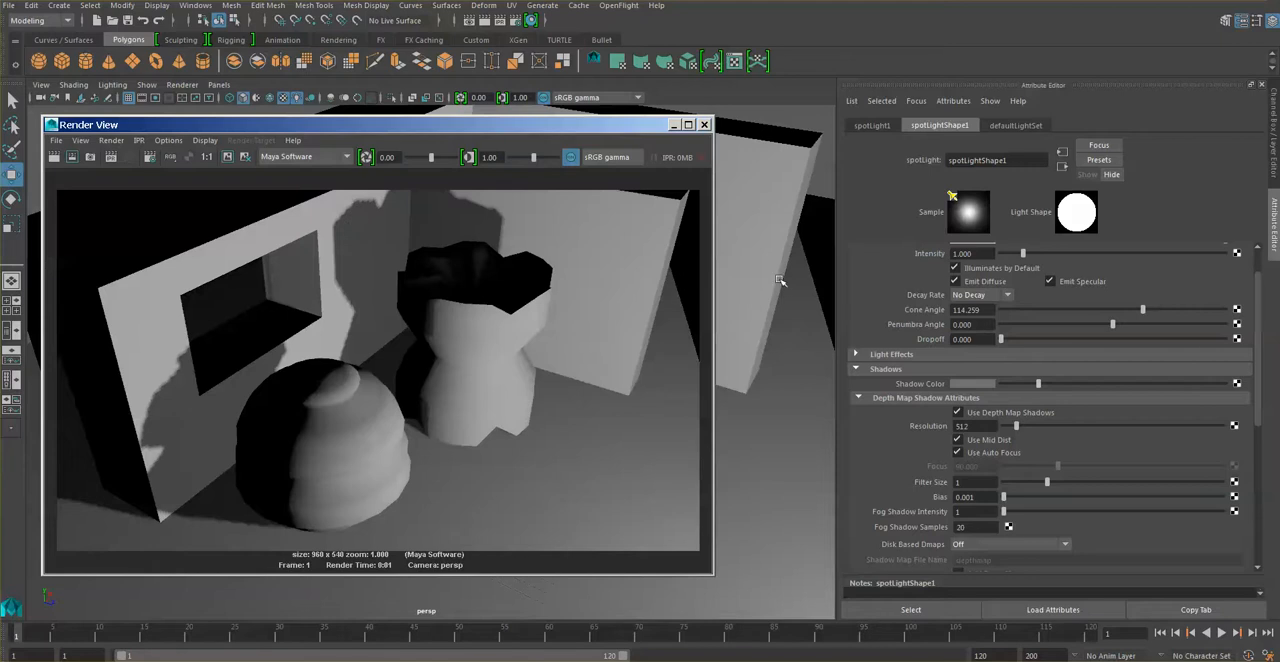
Set the spot light's depth map shadow resolution to 1024, re-render the frame, and put the render window away.
left_click(975, 426)
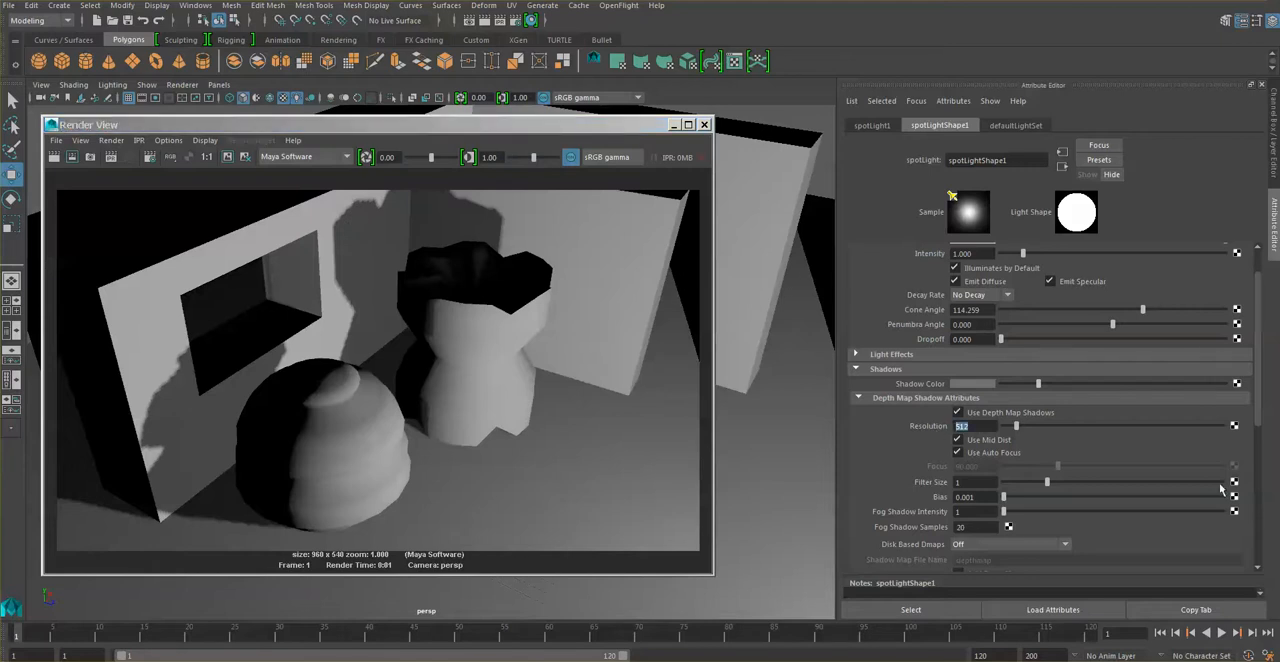
type("1024")
key("Return")
left_click(54, 157)
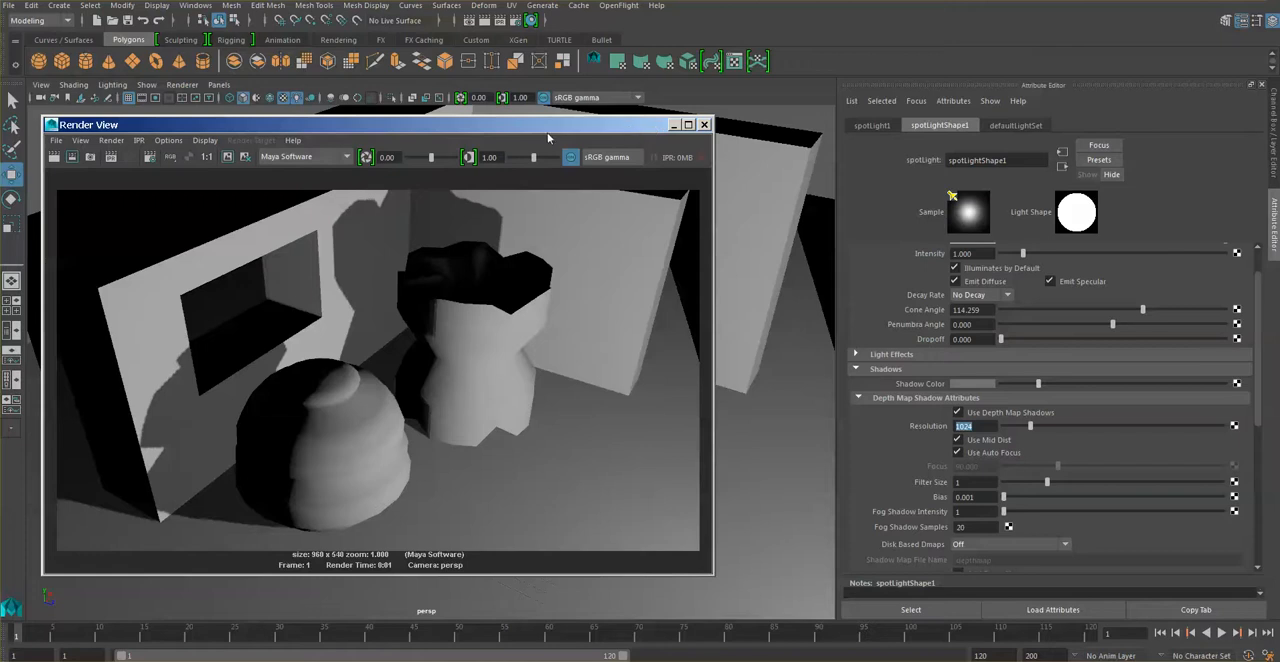
left_click(674, 125)
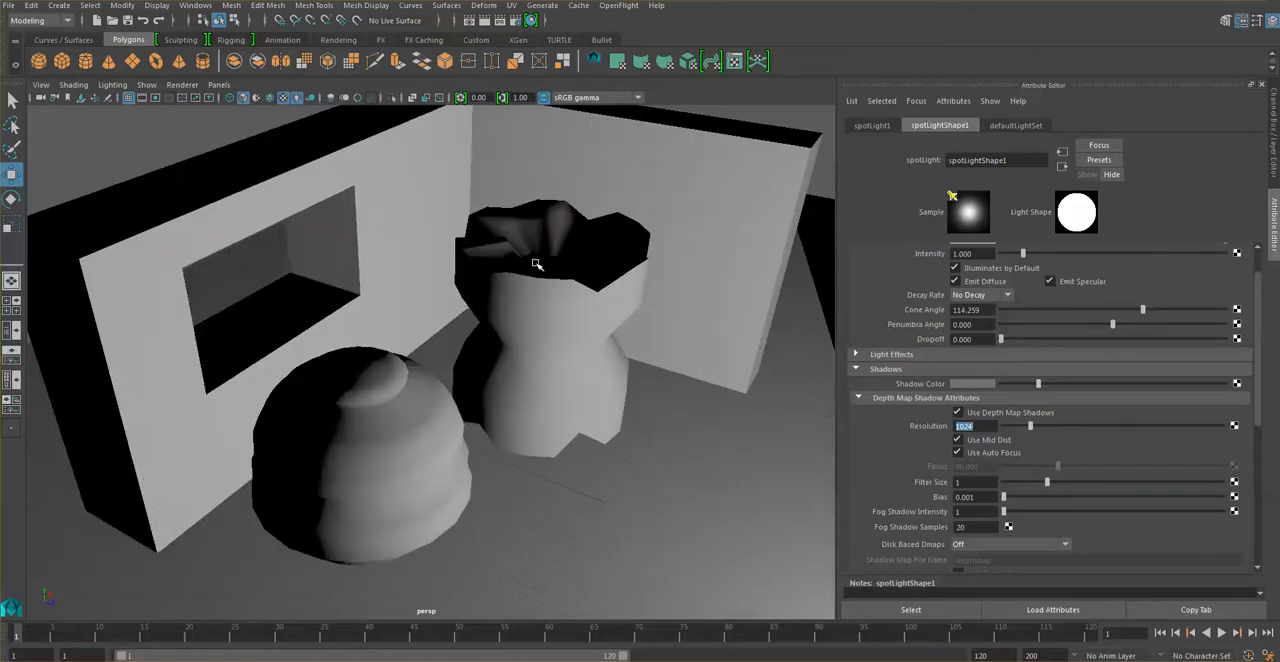
Set the spot light's decay rate to Linear and render the room from the current view and a closer one.
left_click(1006, 297)
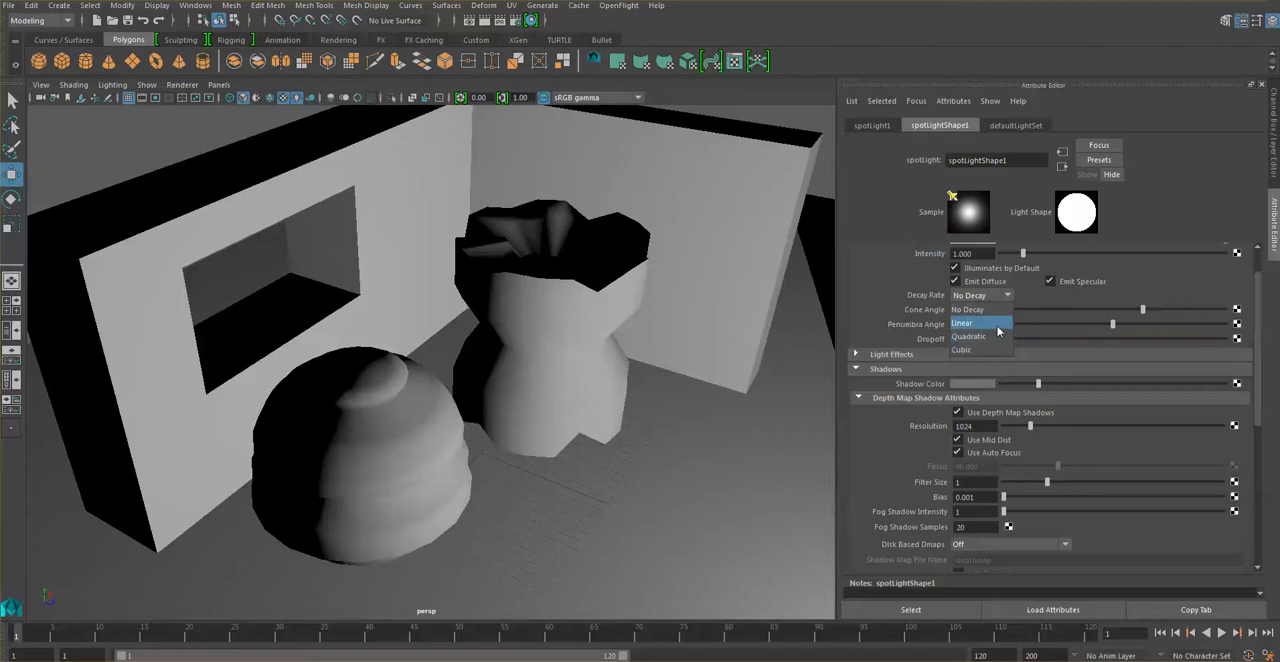
left_click(998, 324)
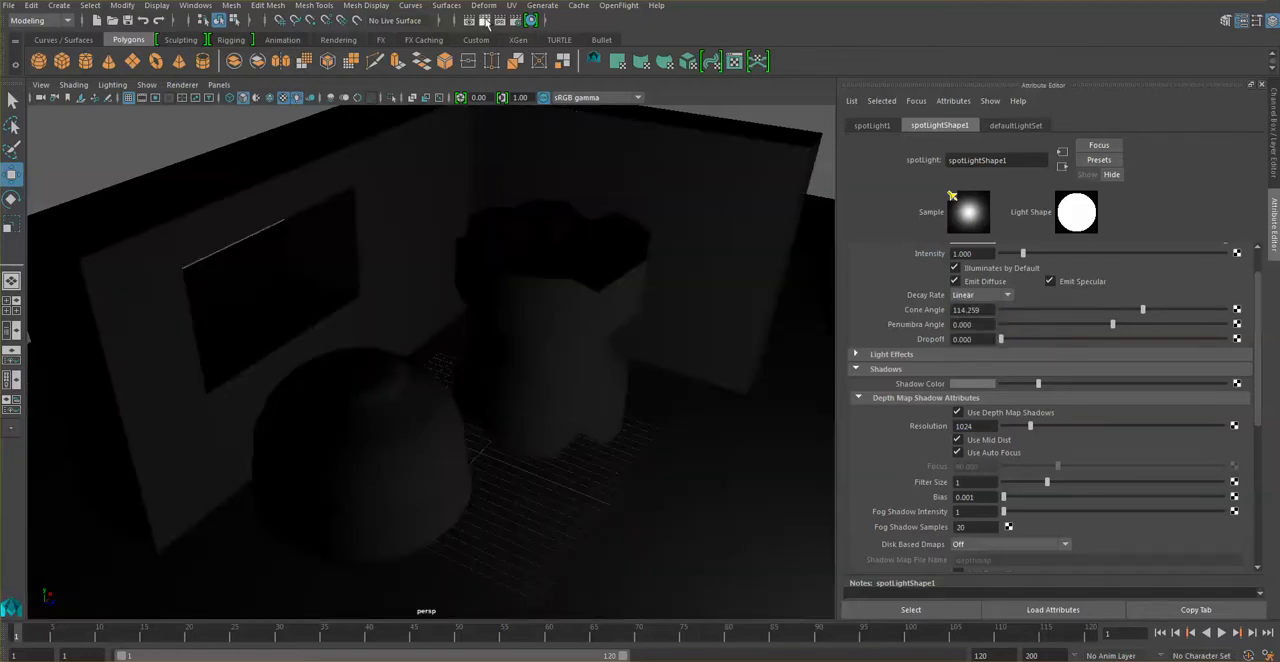
left_click(485, 21)
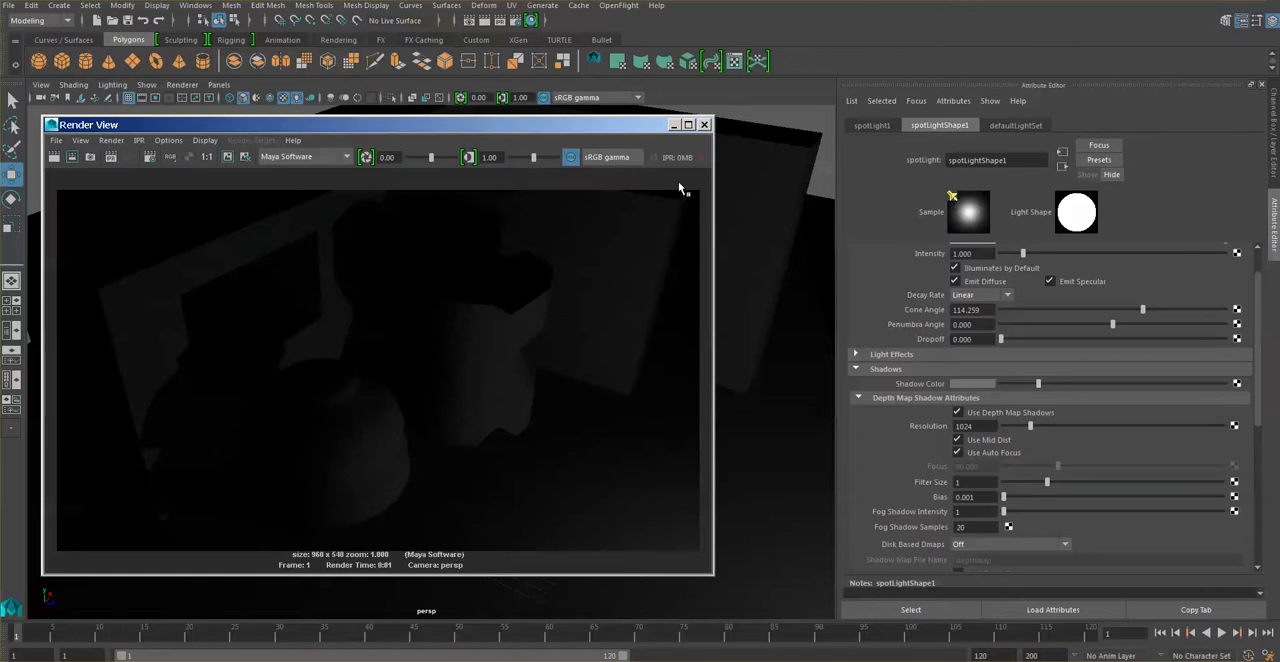
left_click(675, 124)
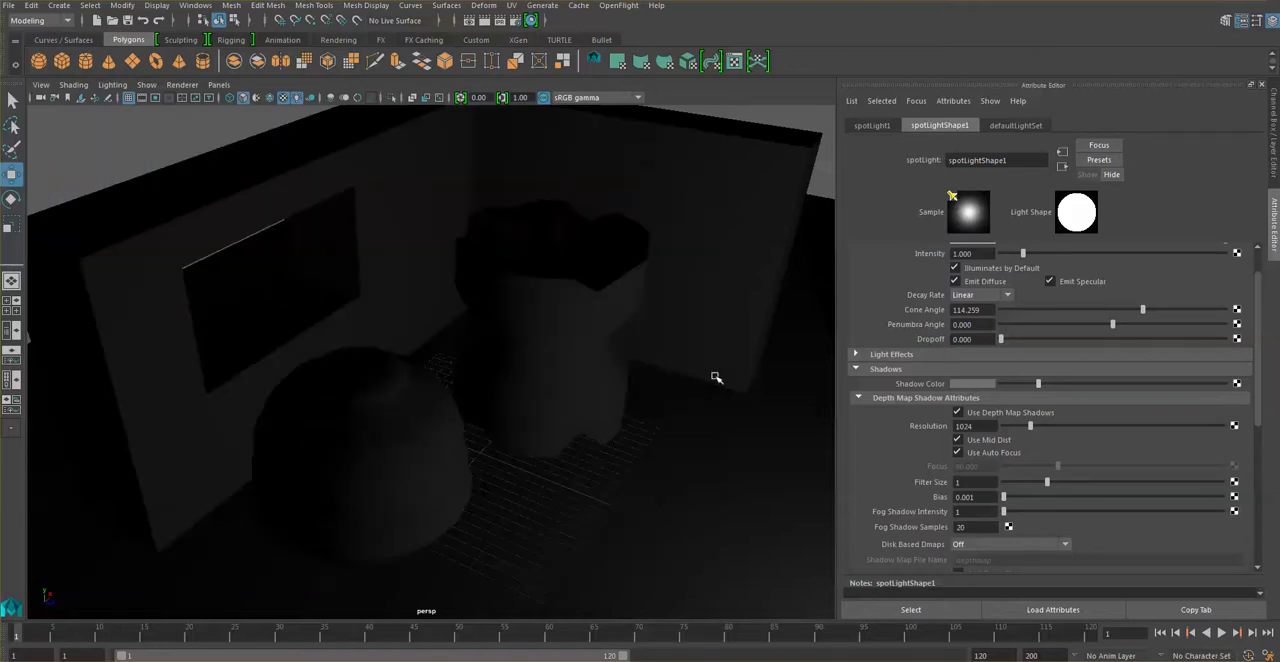
middle_click_drag(728, 386, 600, 338, "alt")
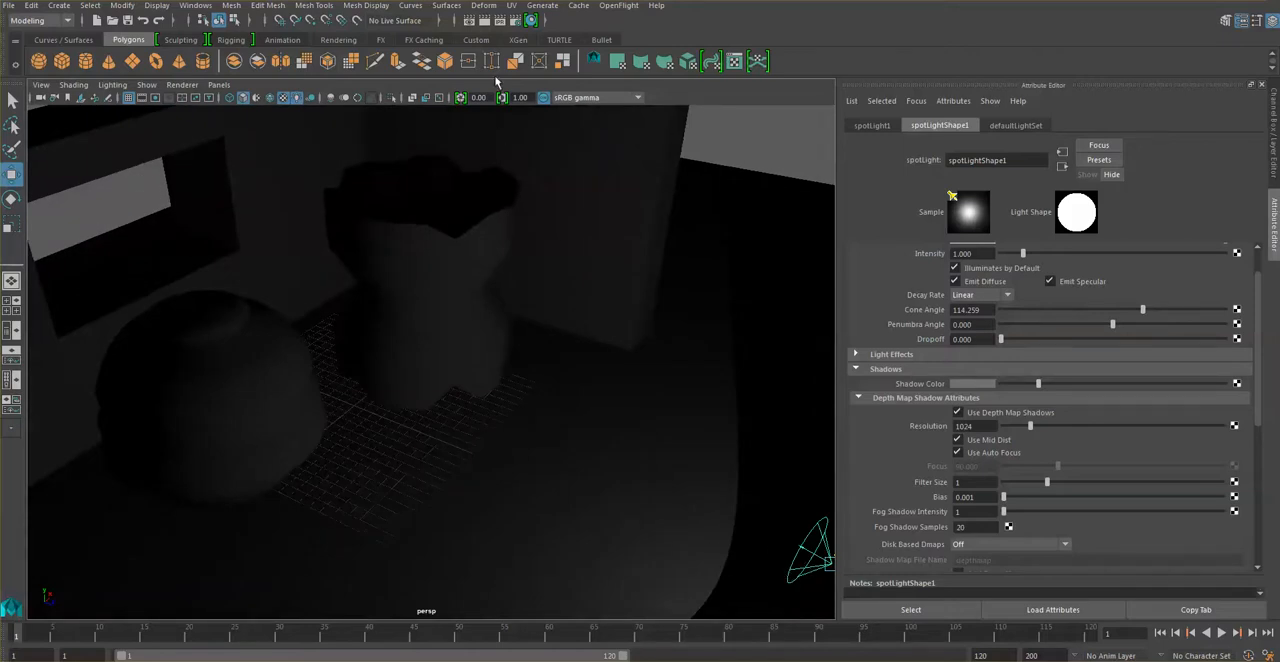
left_click(485, 20)
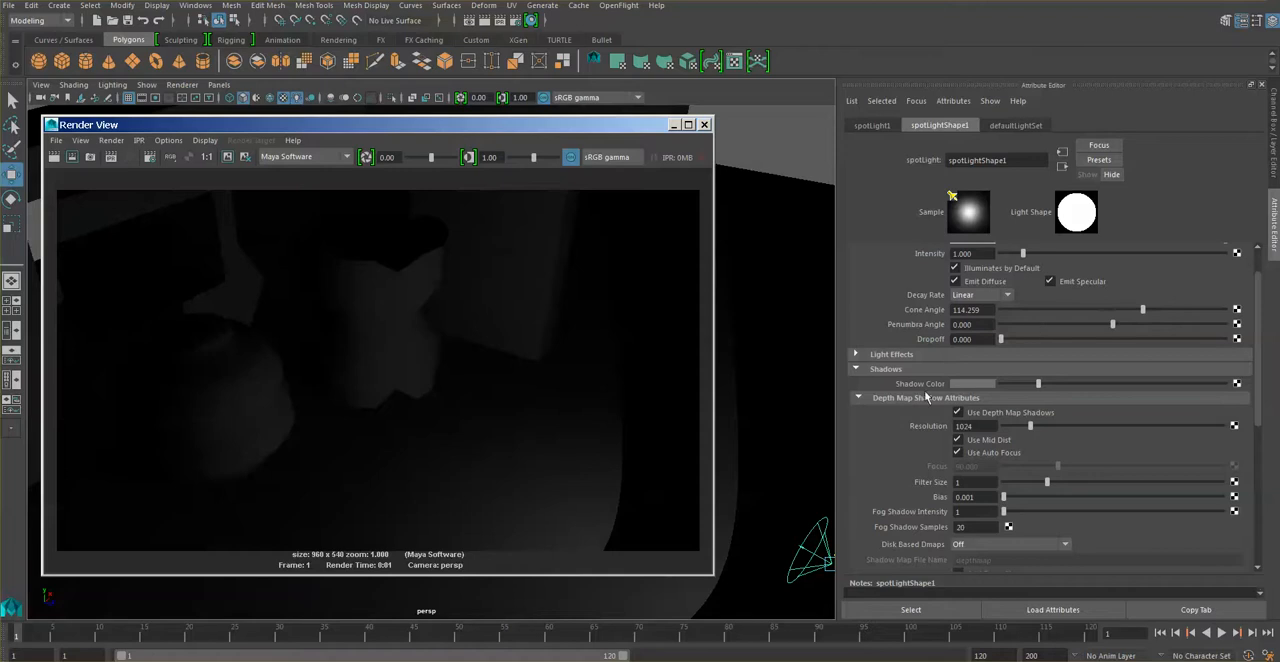
Try the Quadratic and Cubic decay rates on the spot light with a render of each, and return the decay to Linear.
left_click(1008, 297)
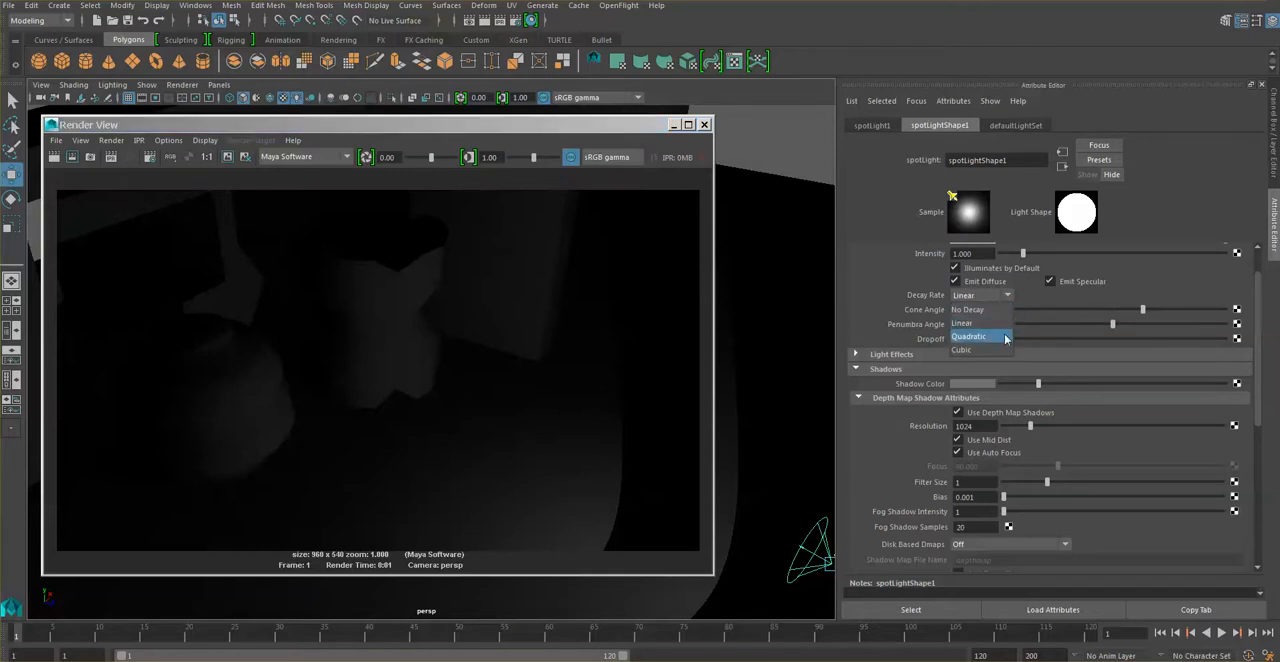
left_click(1005, 339)
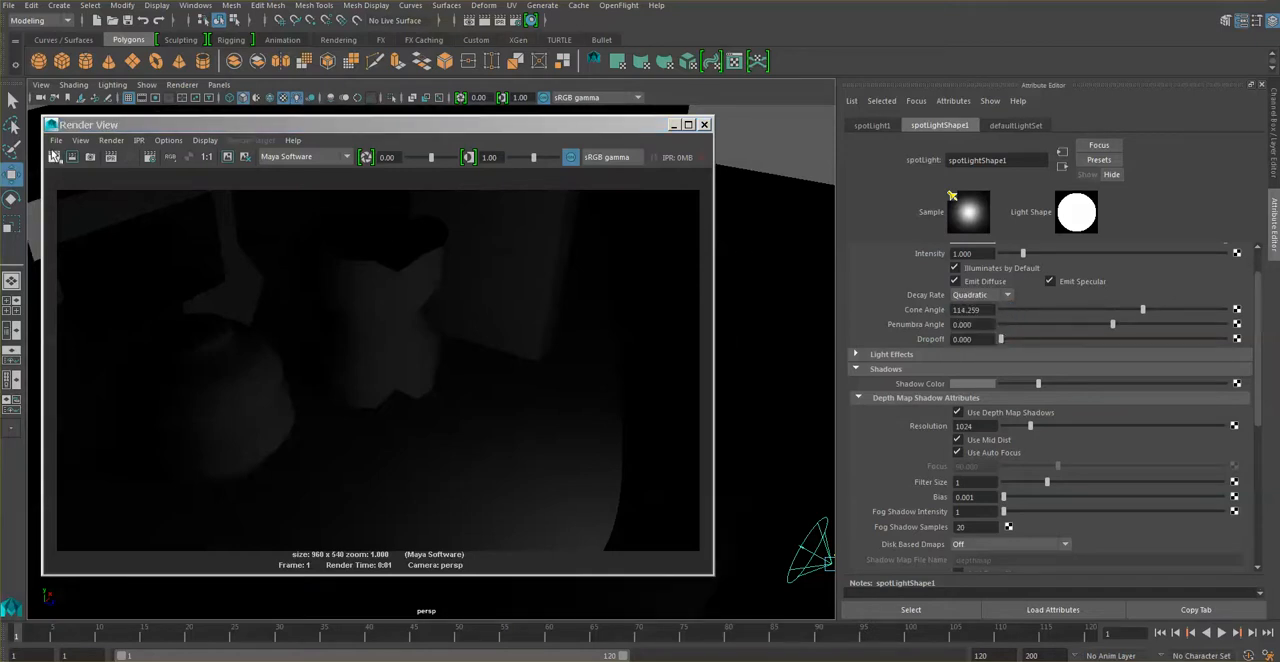
left_click(54, 157)
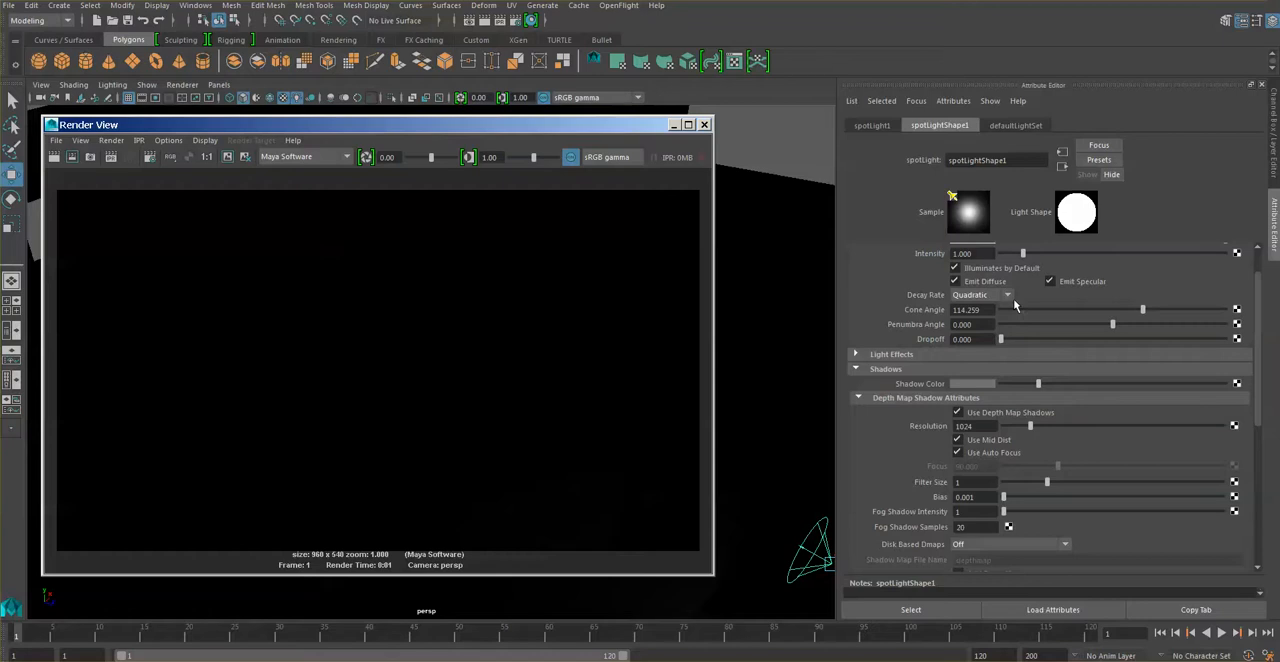
left_click(1005, 296)
left_click(990, 349)
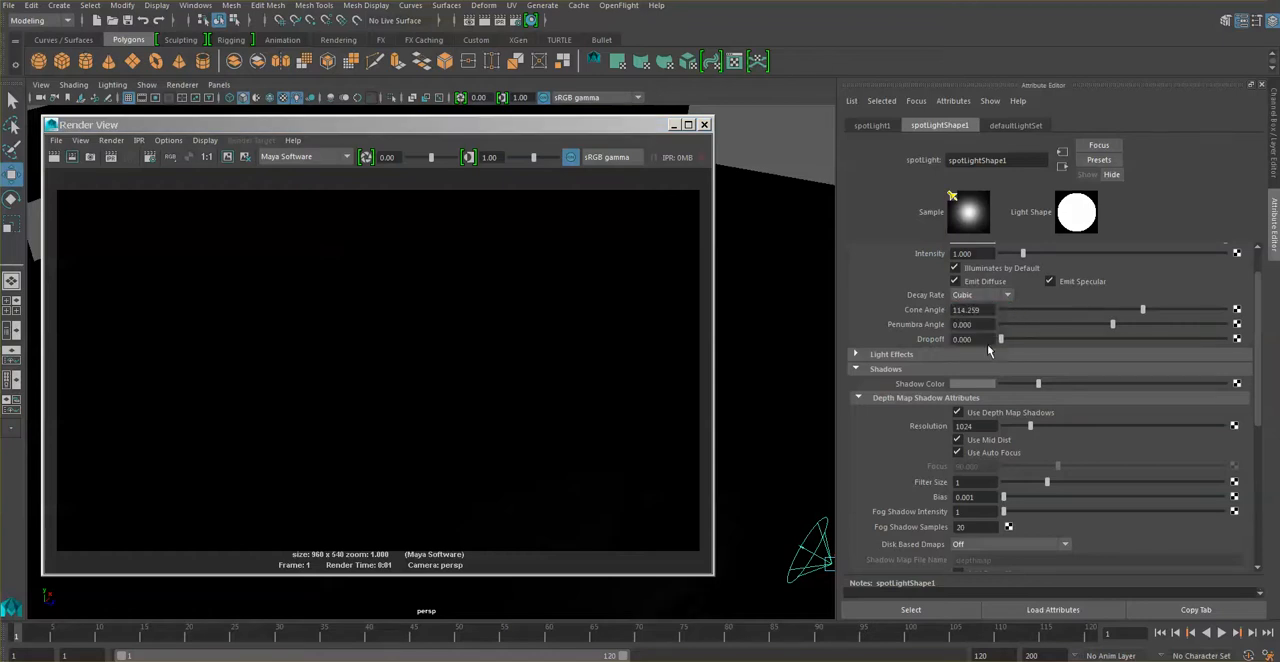
left_click(56, 157)
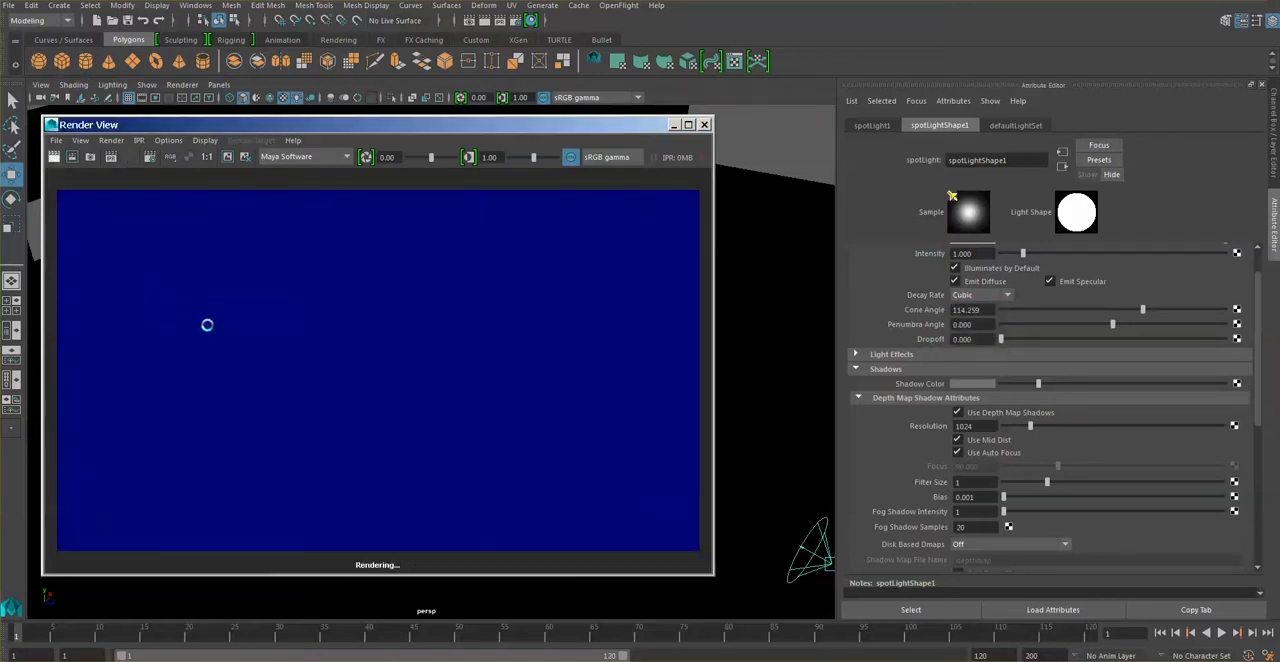
left_click(1007, 296)
left_click(1004, 322)
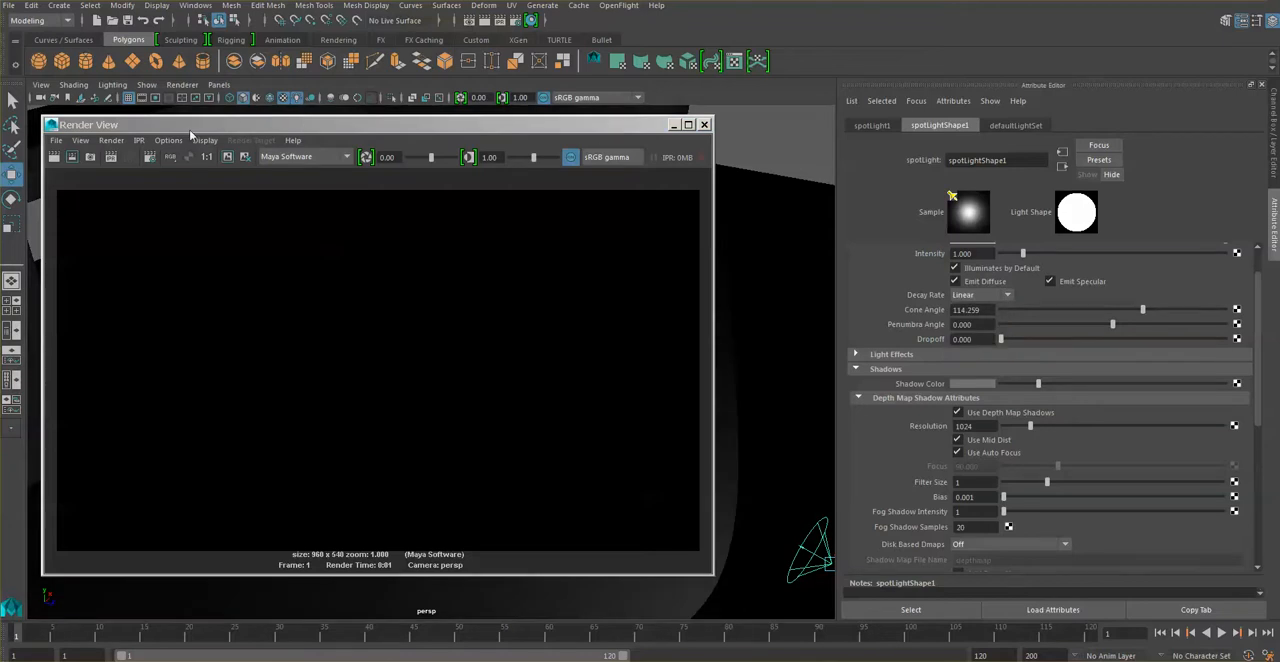
Render the region with linear decay and raise the spot light's intensity to about 3.39.
left_click(71, 157)
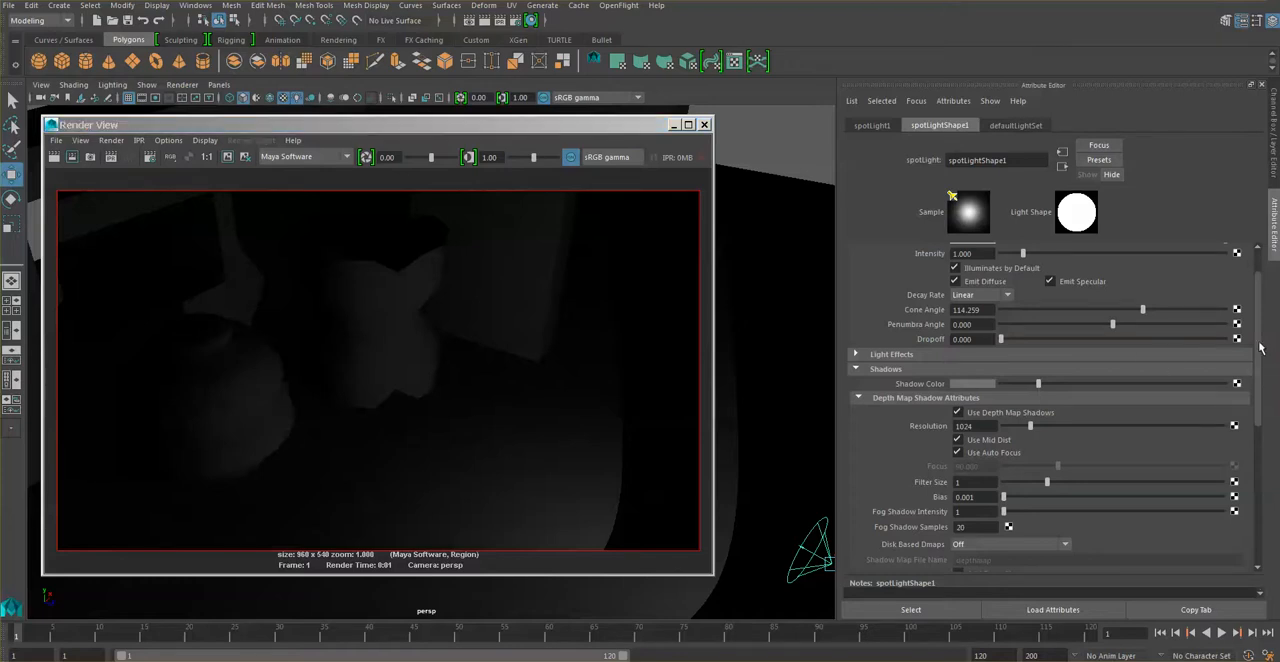
scroll(1067, 292, "up", 1)
left_click_drag(1030, 300, 1076, 298)
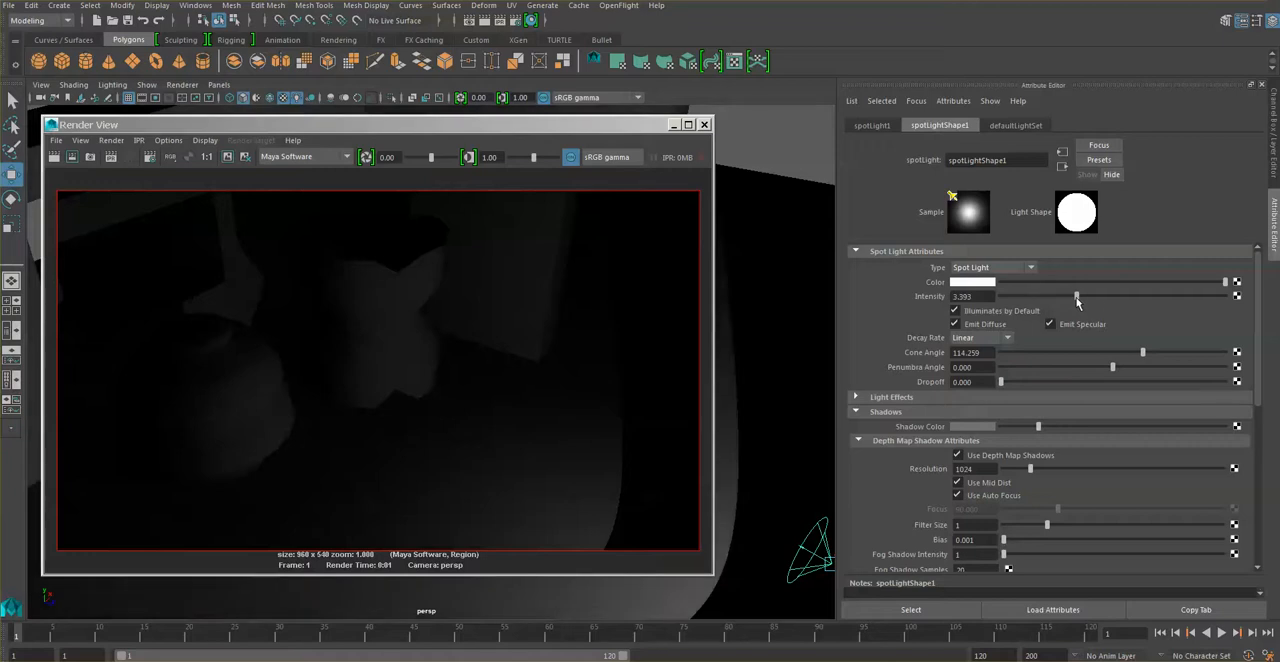
Re-render the room, raise the spot light's intensity to about 4.14, and render again.
left_click(72, 157)
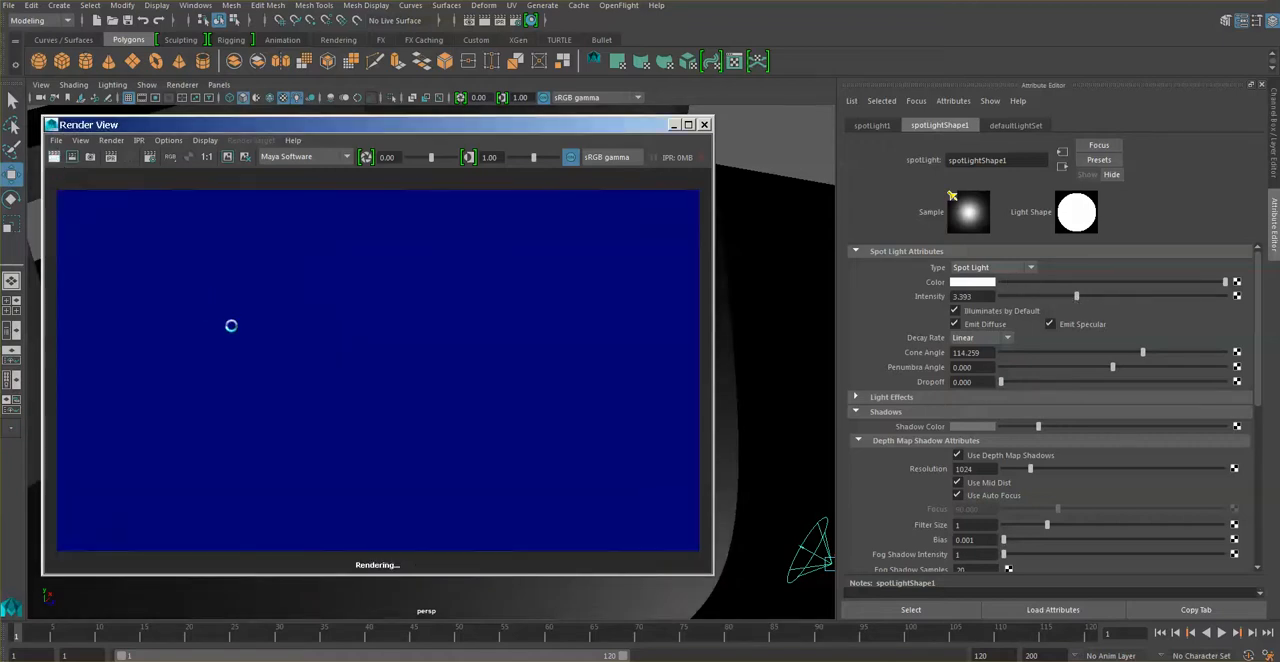
left_click_drag(620, 128, 618, 112)
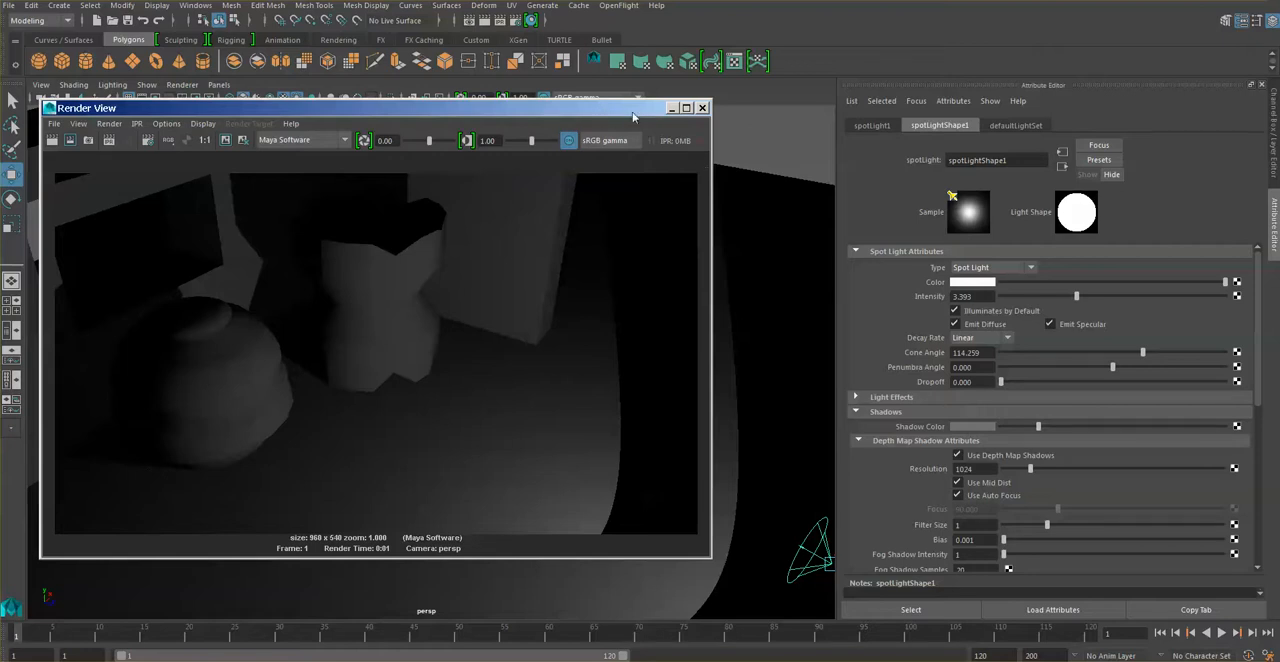
left_click_drag(632, 111, 626, 90)
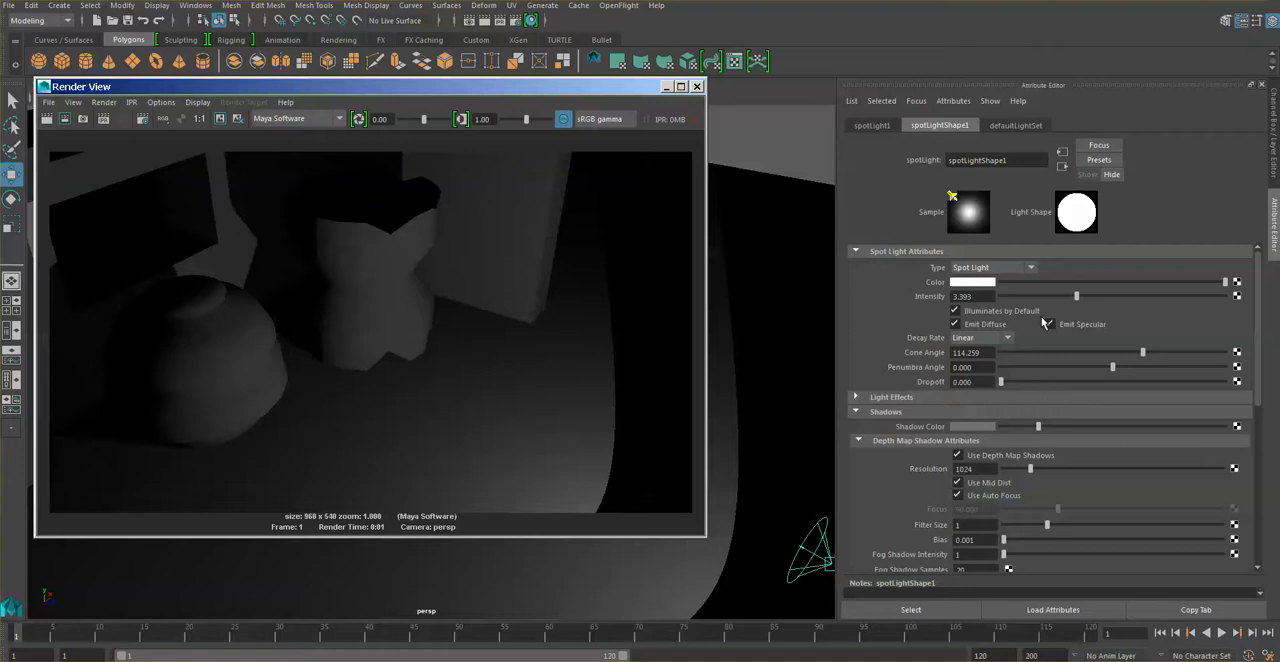
left_click_drag(1076, 296, 1093, 296)
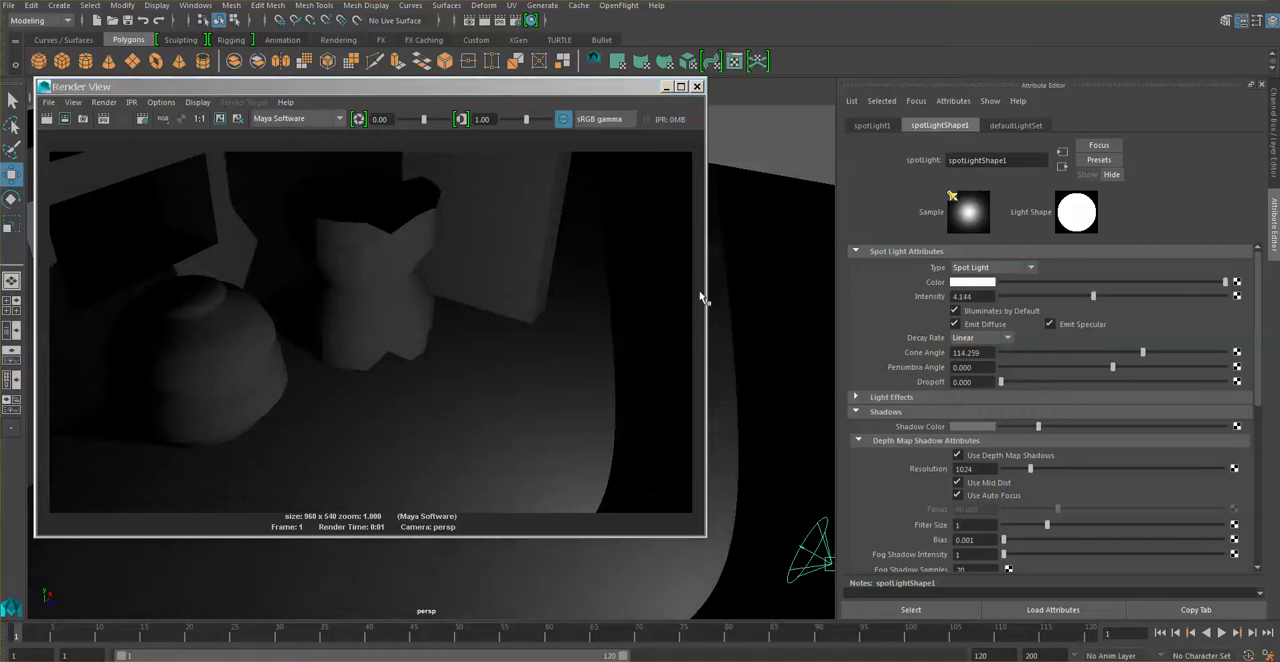
left_click(46, 118)
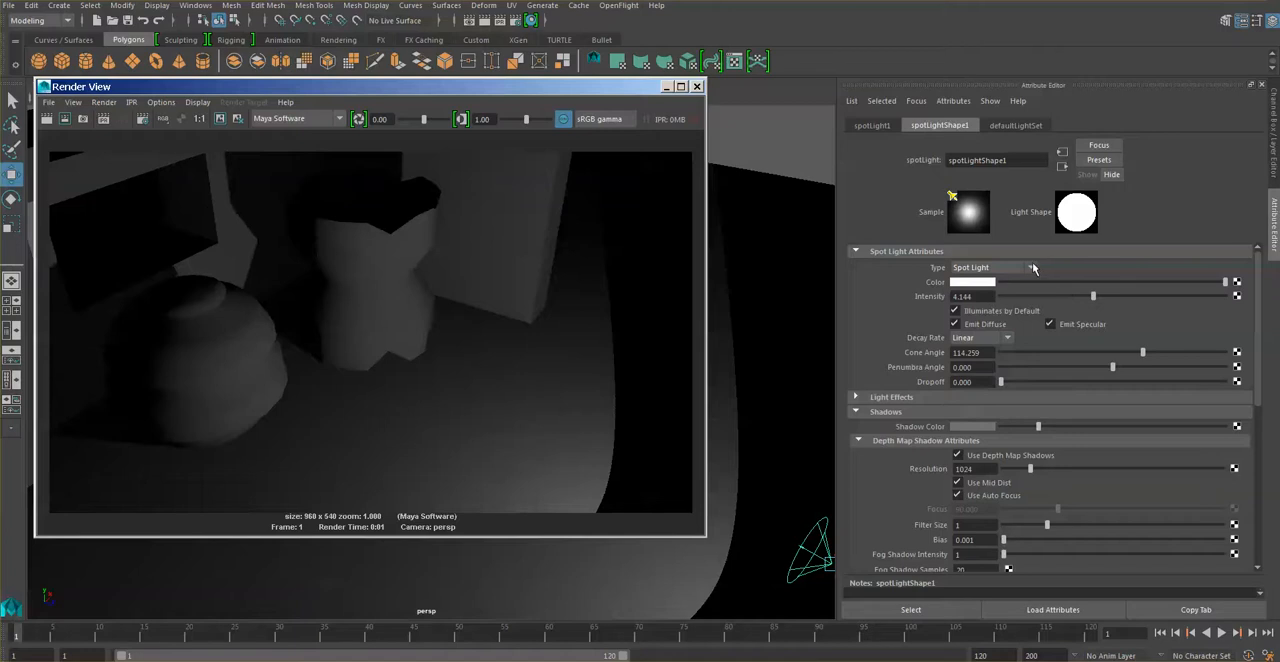
Try the No Decay setting on the spot light with a render, and return the decay to Linear with another render.
left_click(1010, 340)
left_click(1006, 358)
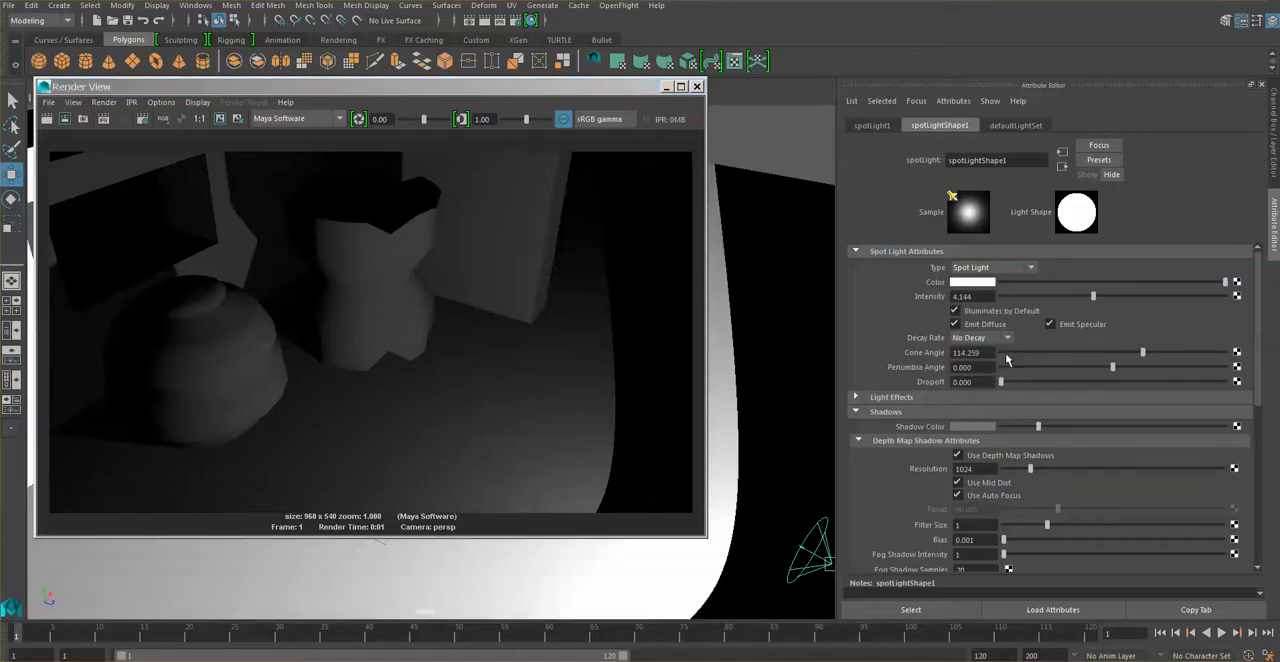
left_click(46, 118)
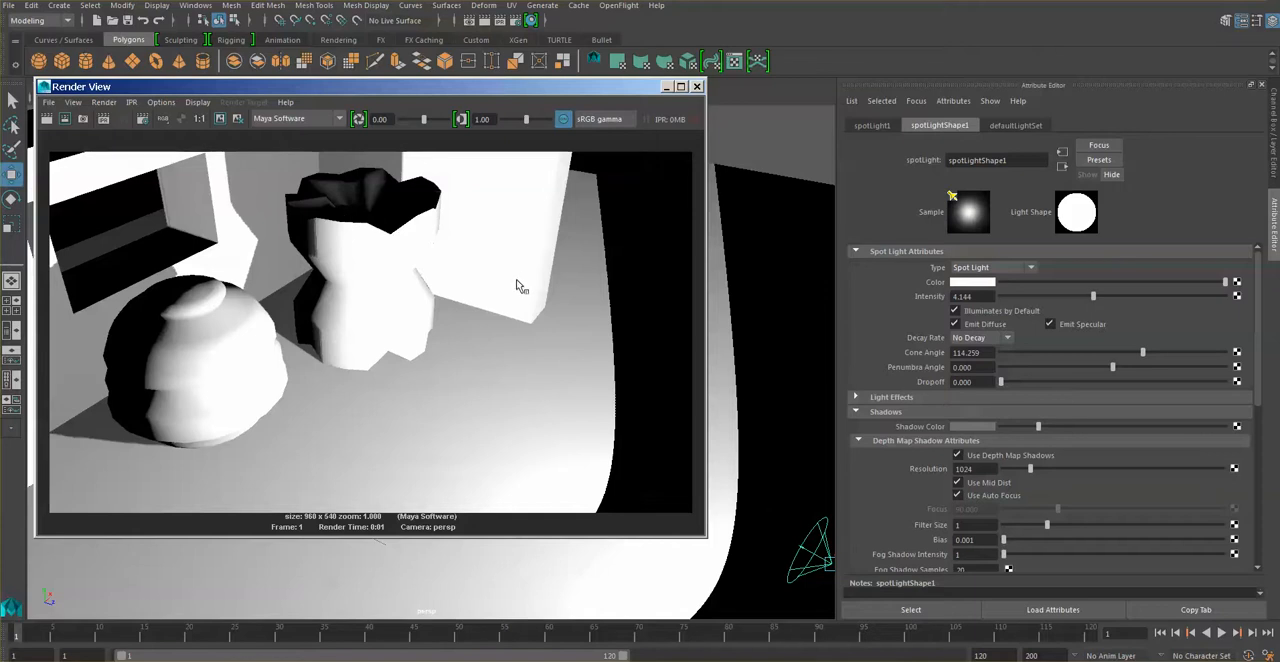
left_click(1007, 340)
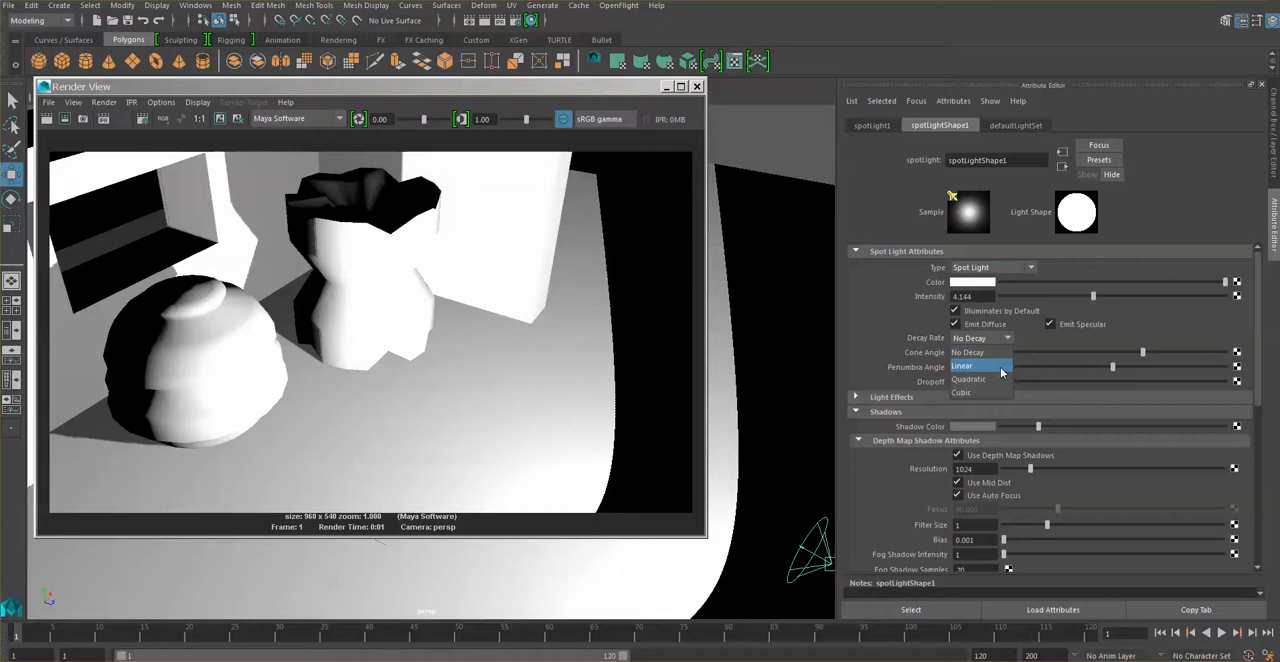
left_click(1000, 366)
left_click(46, 118)
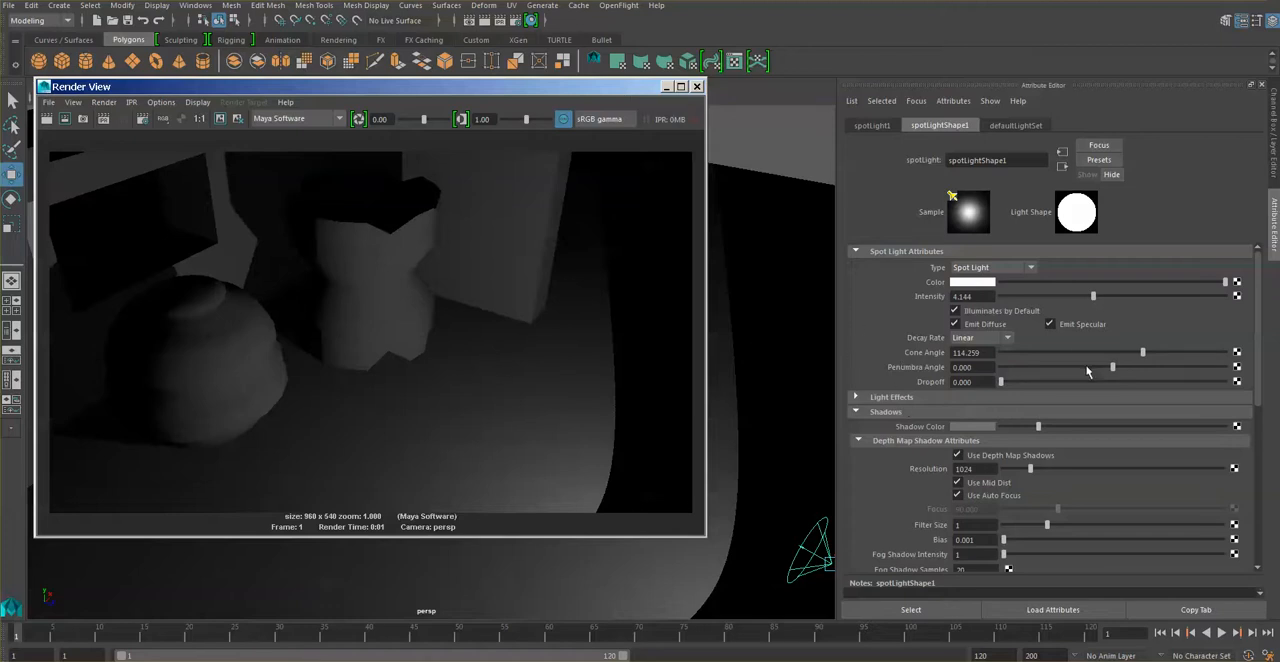
Put the render window away and view the whole room from a lower, more distant camera angle.
left_click(667, 88)
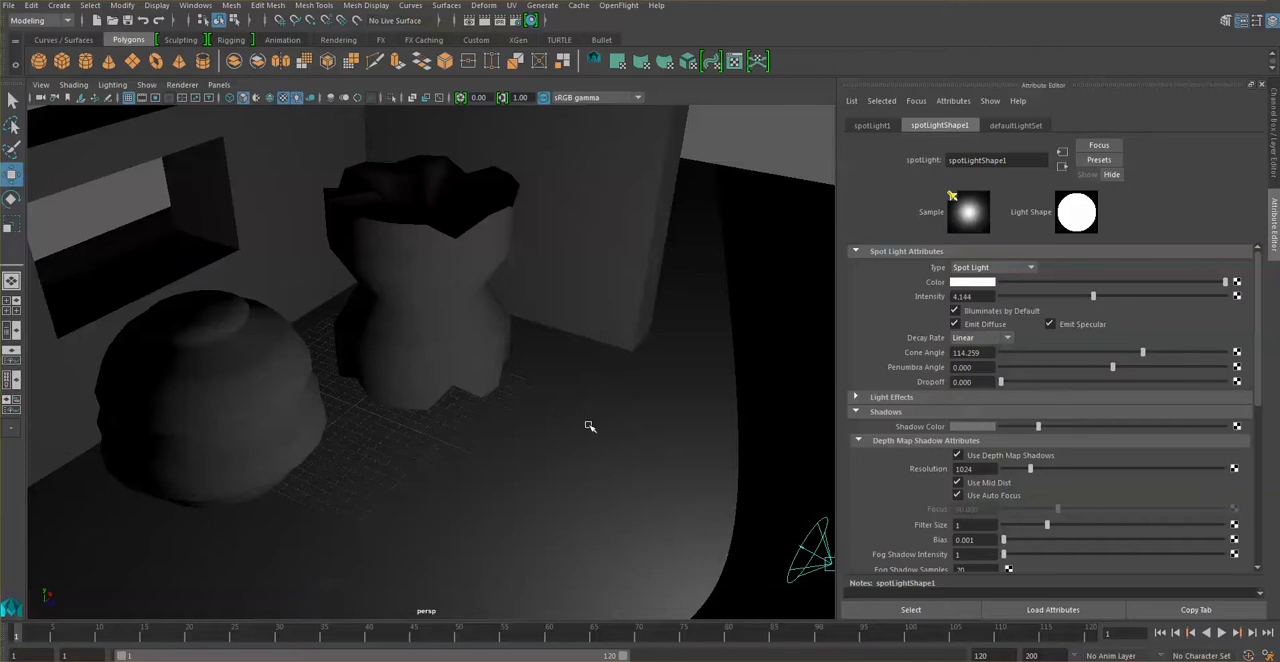
left_click_drag(580, 400, 543, 374, "alt")
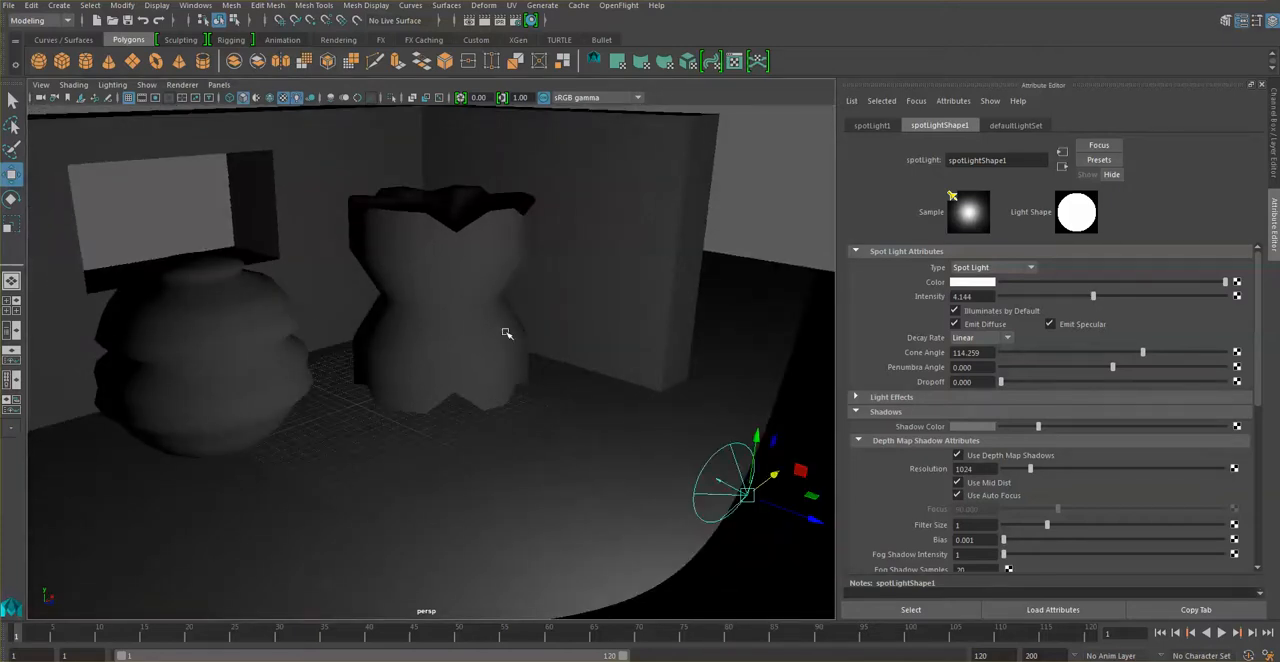
left_click_drag(506, 333, 643, 380, "alt")
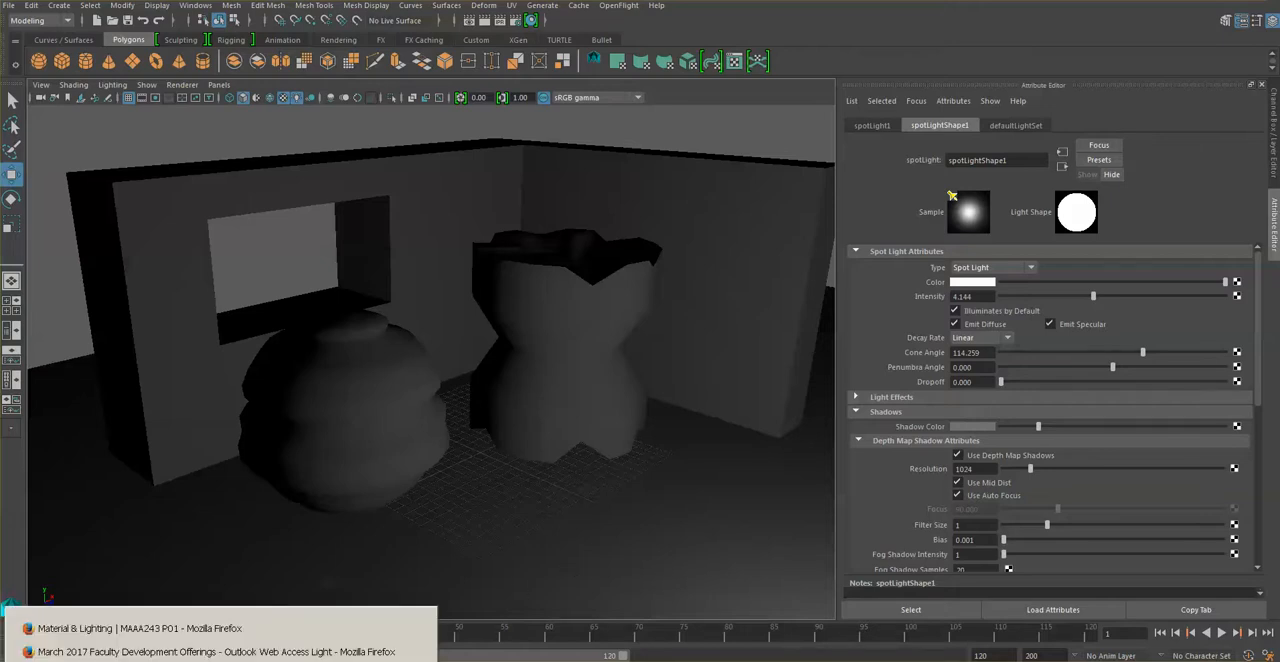
Switch to the Material & Lighting course page in Firefox, highlight the required number of rendered jpg's, and return to Maya.
left_click(140, 628)
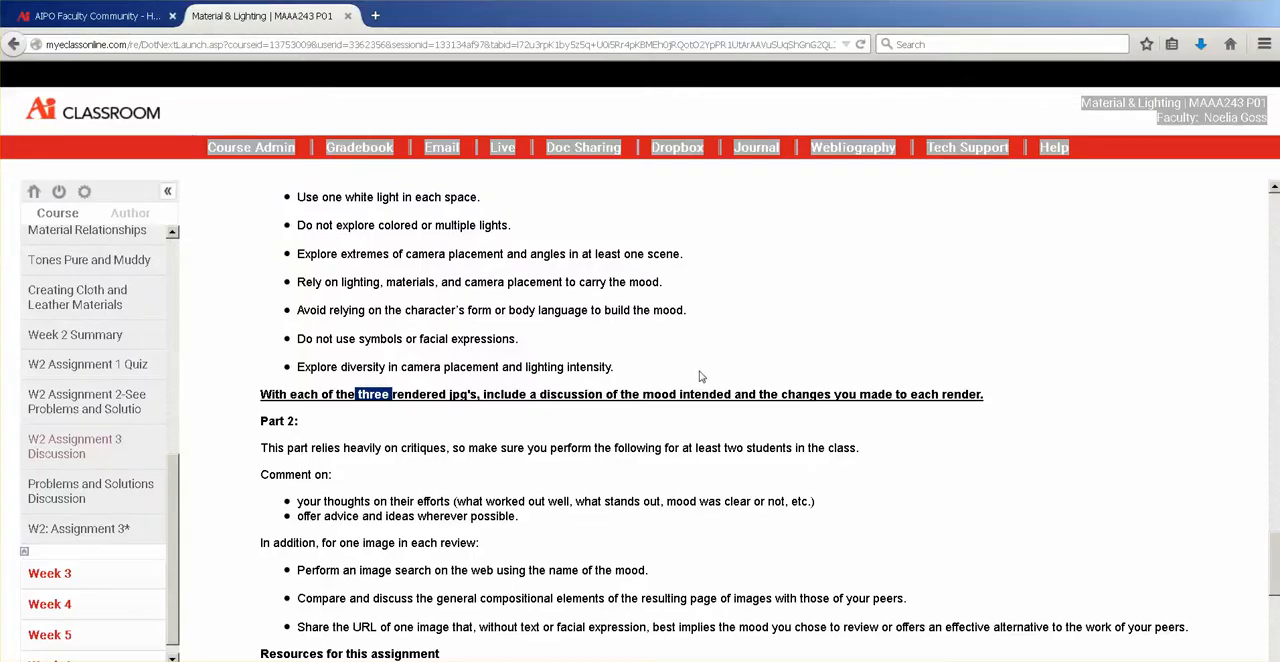
left_click_drag(357, 396, 405, 396)
left_click(1220, 4)
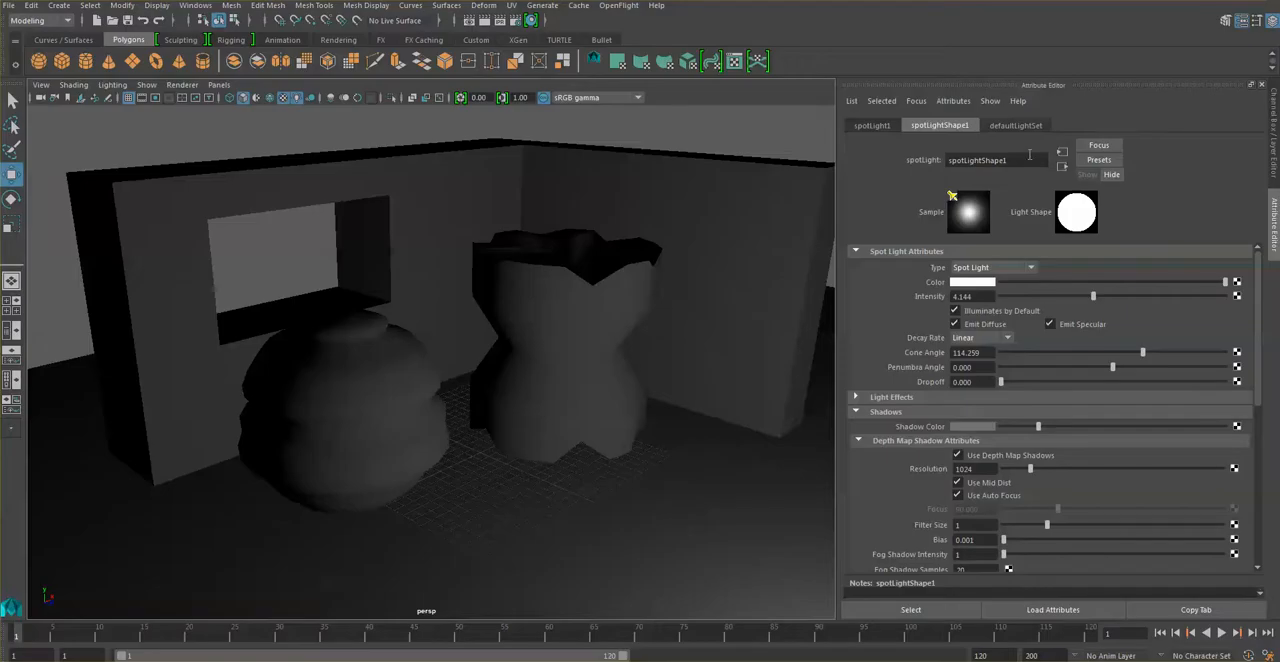
Examine the room and its two vases from several camera angles, including a low view and a close-up.
left_click_drag(492, 462, 517, 451, "alt")
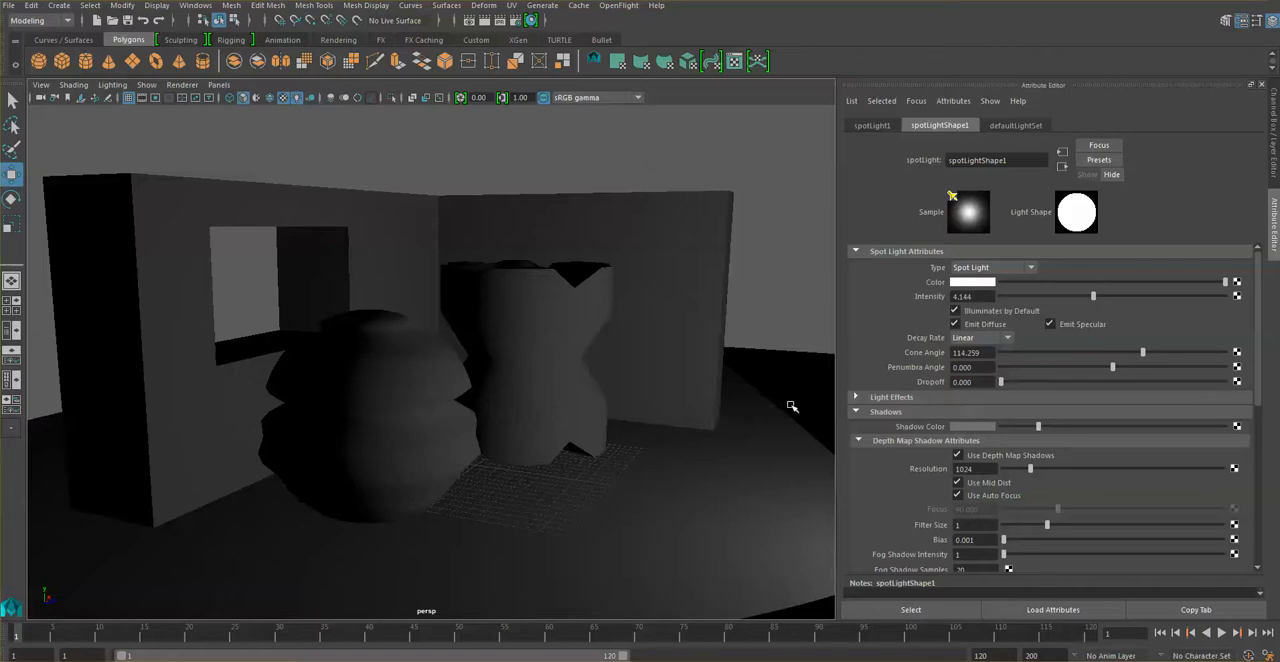
left_click_drag(669, 399, 555, 494, "alt")
scroll(555, 494, "up", 3)
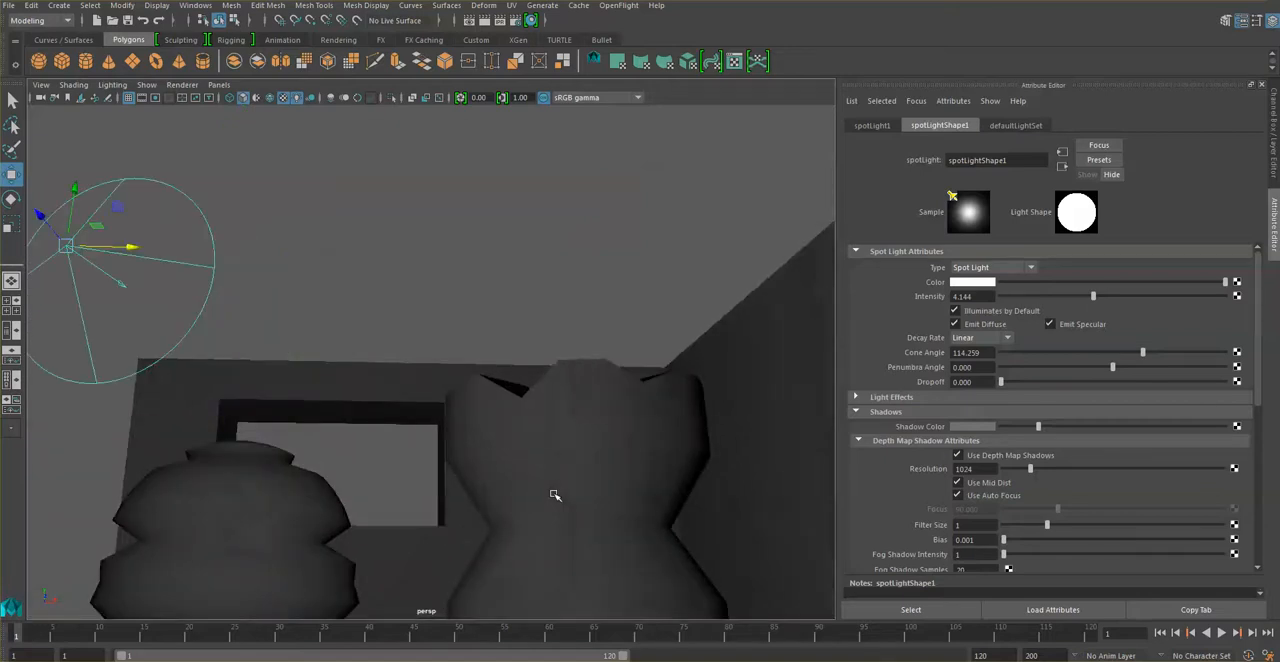
scroll(543, 508, "up", 4)
middle_click_drag(537, 457, 537, 448, "alt")
left_click_drag(537, 448, 694, 346, "alt")
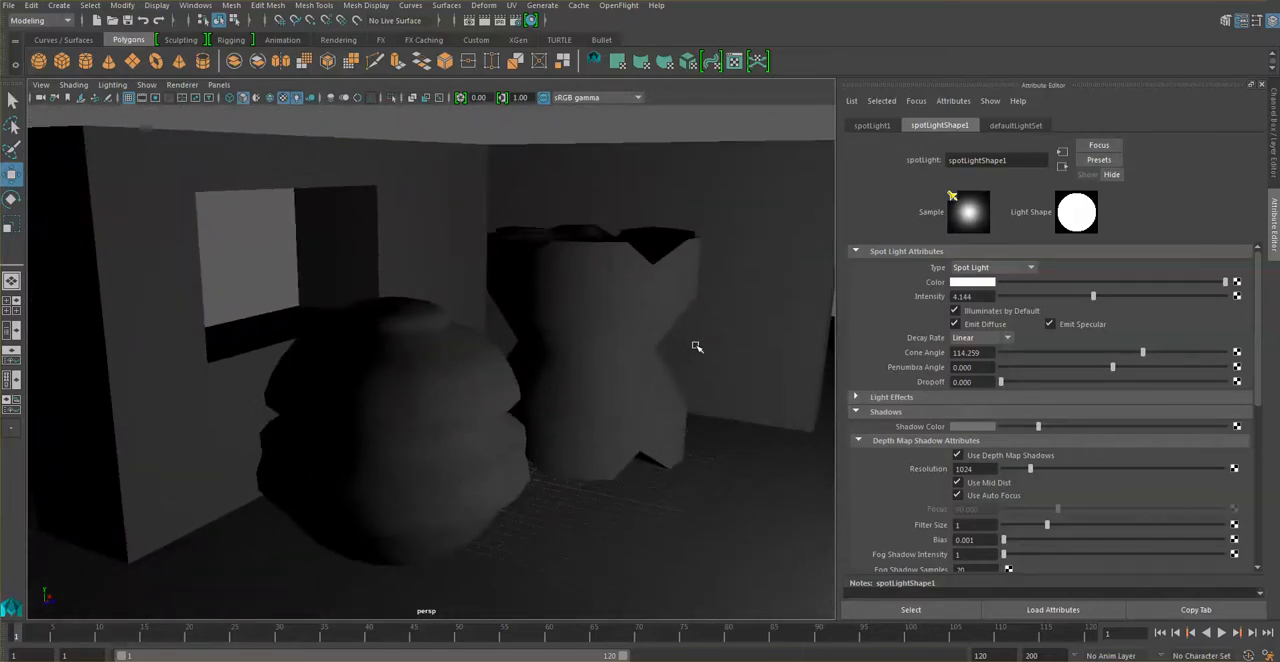
scroll(694, 346, "up", 5)
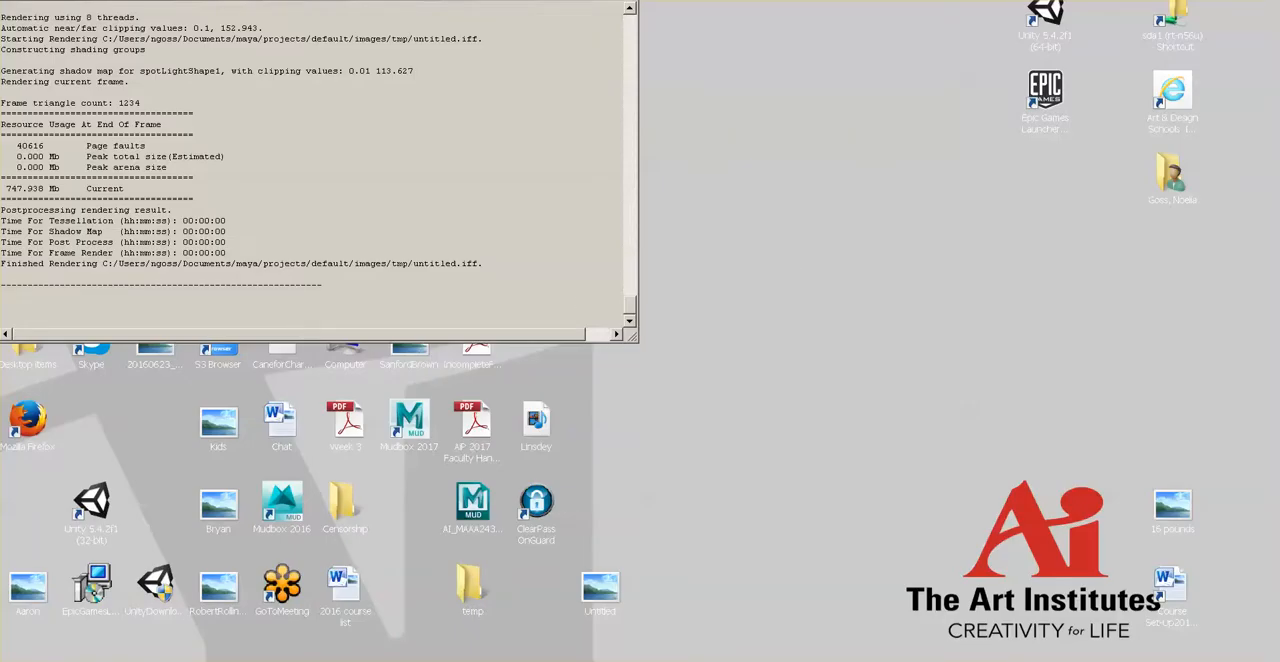
Highlight the assignment's requirement to discuss each render's intended mood and changes on the Firefox course page, and switch back to Maya.
left_click(400, 650)
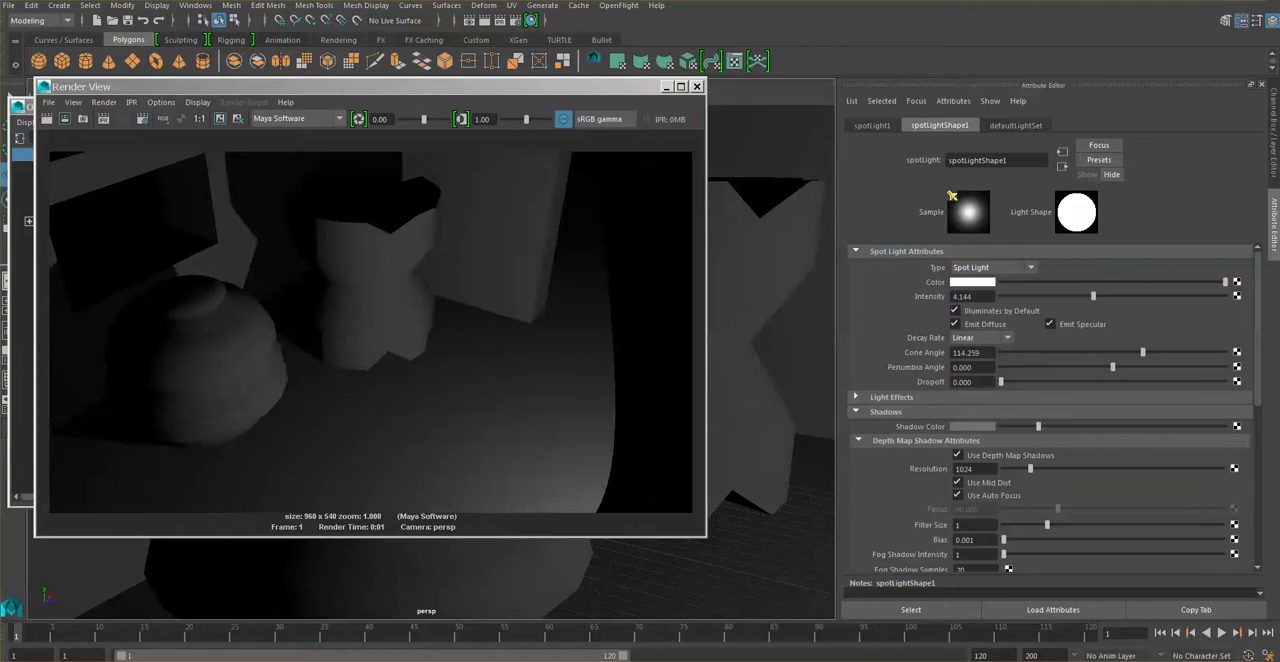
mouse_move(200, 660)
left_click(202, 629)
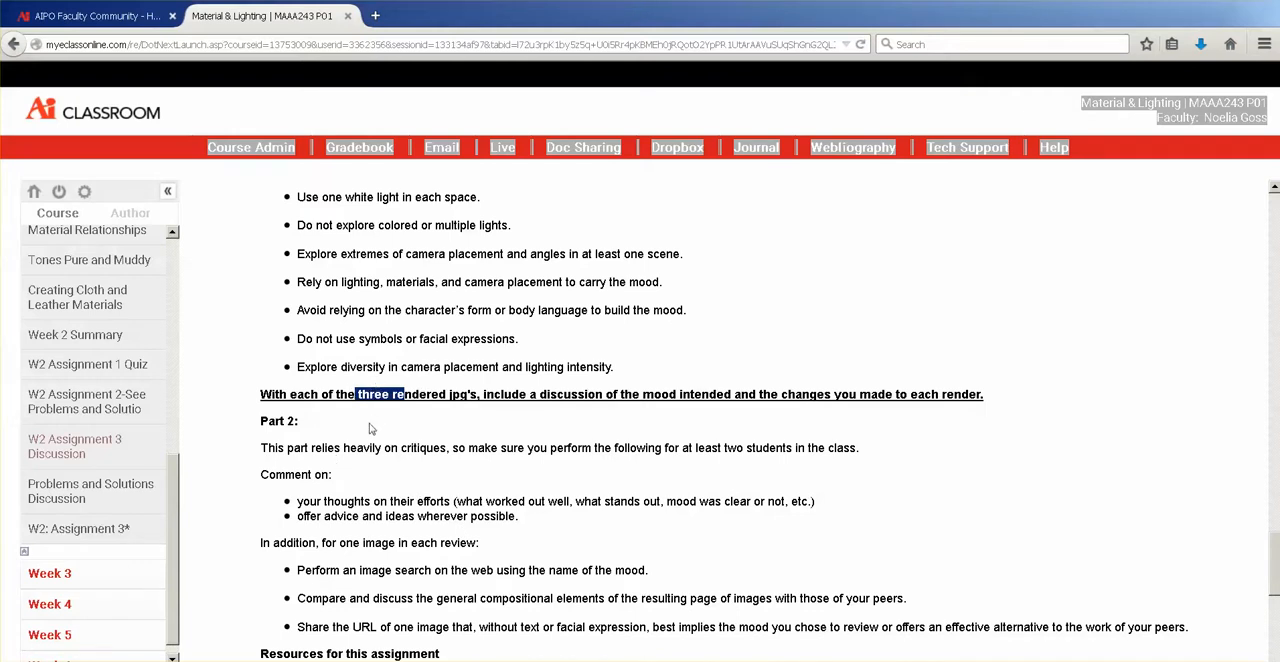
left_click_drag(487, 395, 1045, 393)
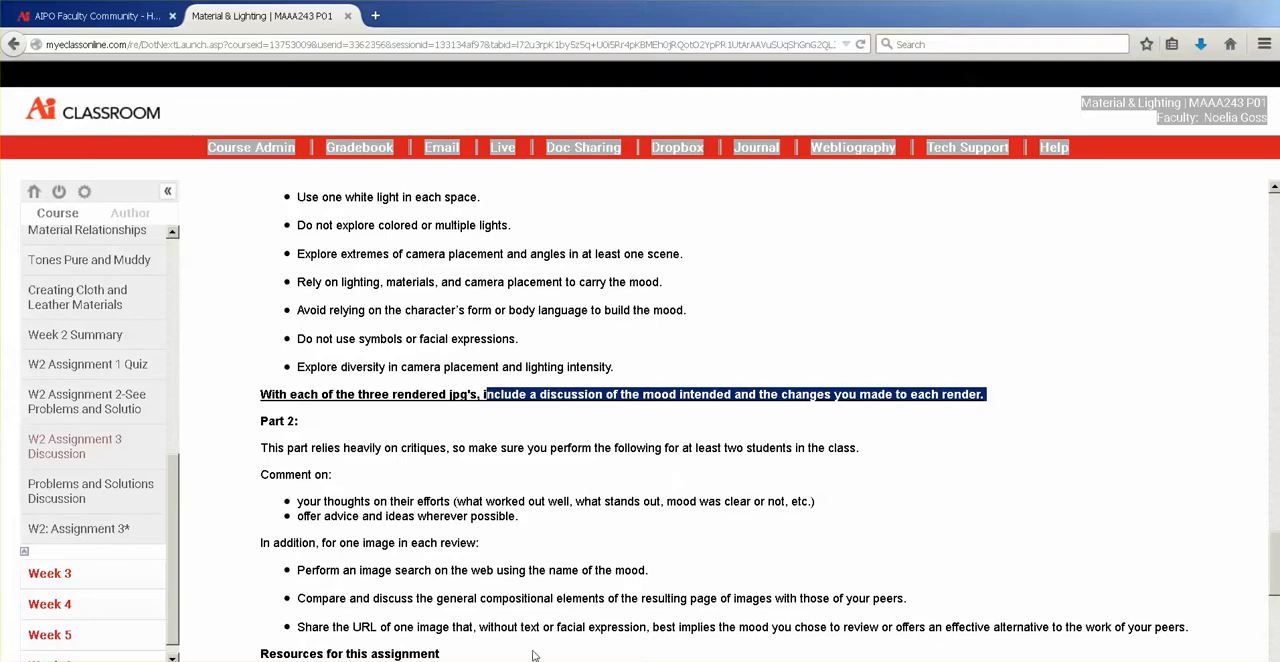
left_click(416, 661)
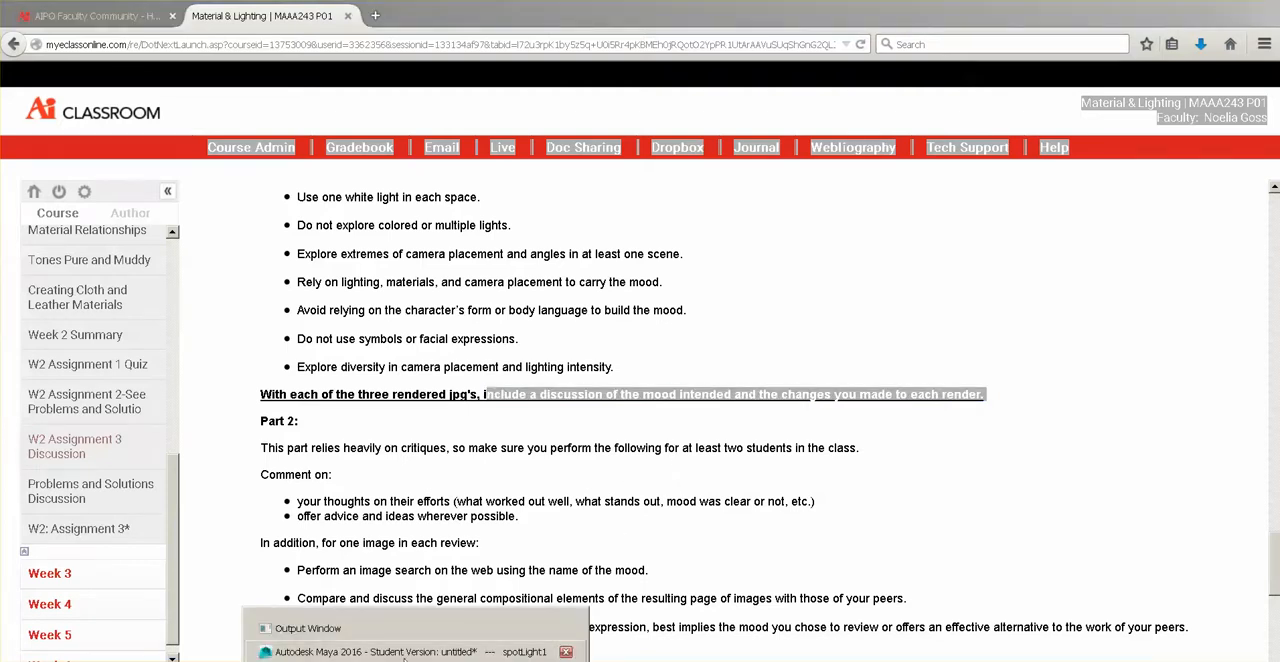
left_click(416, 653)
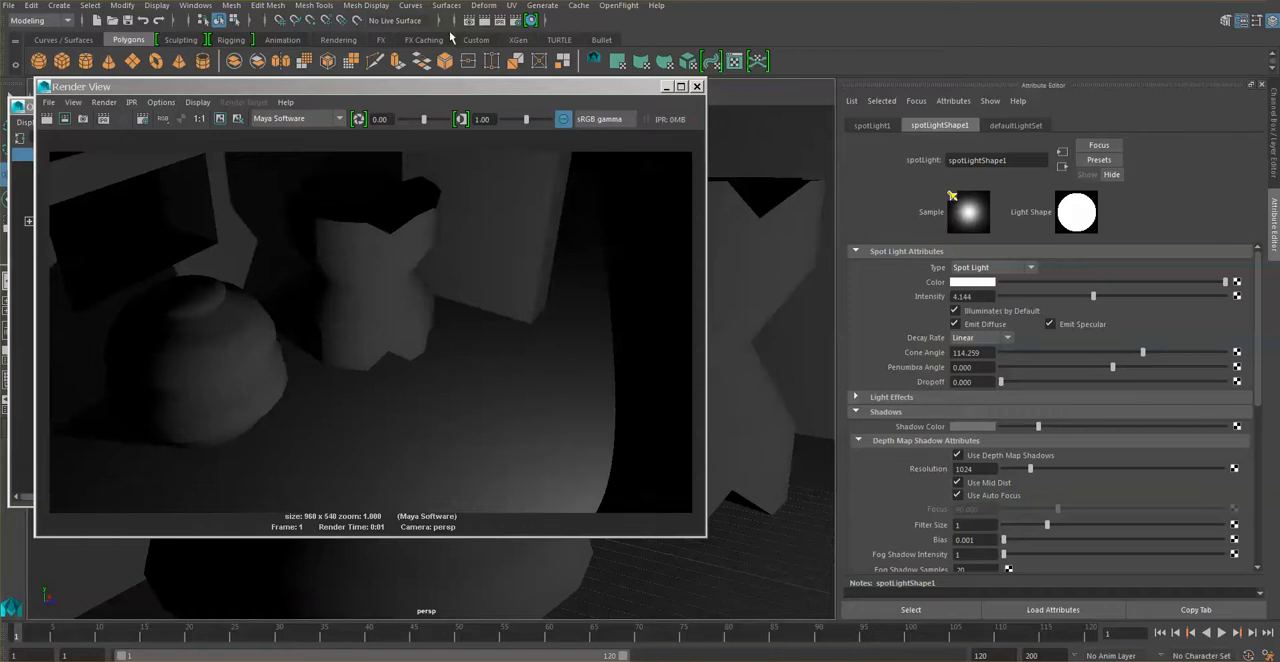
Locate the Save Image command for the current render without saving anything.
left_click(133, 95)
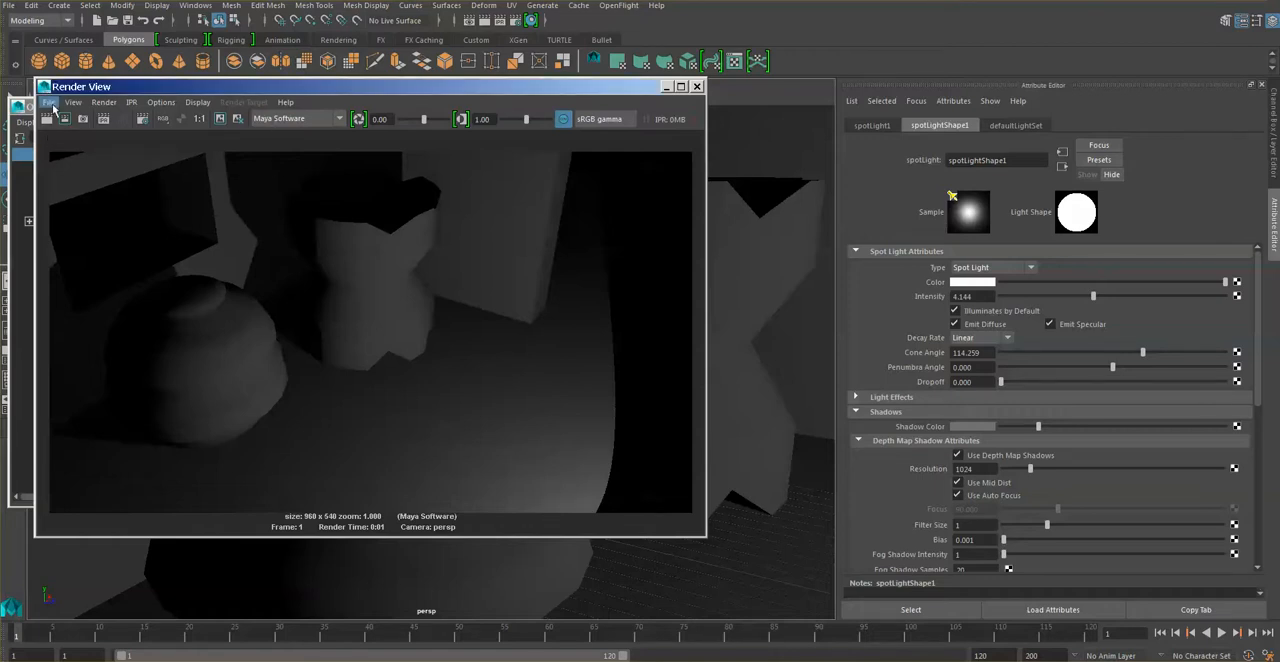
left_click(46, 103)
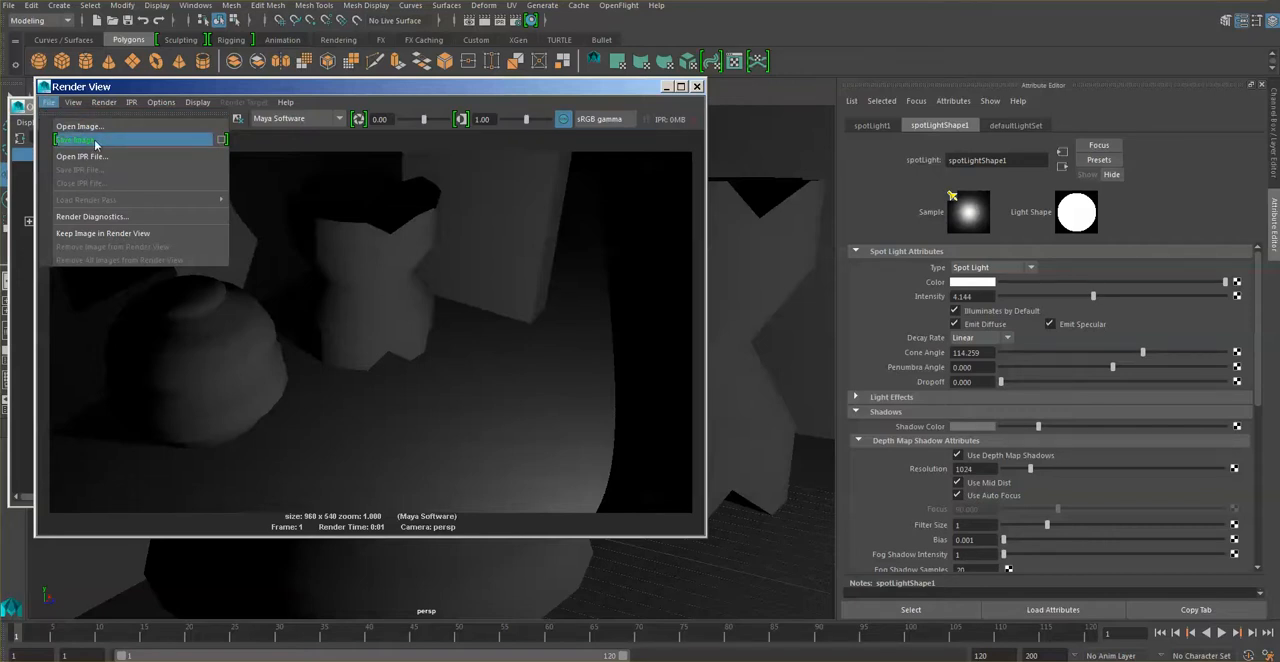
left_click(338, 83)
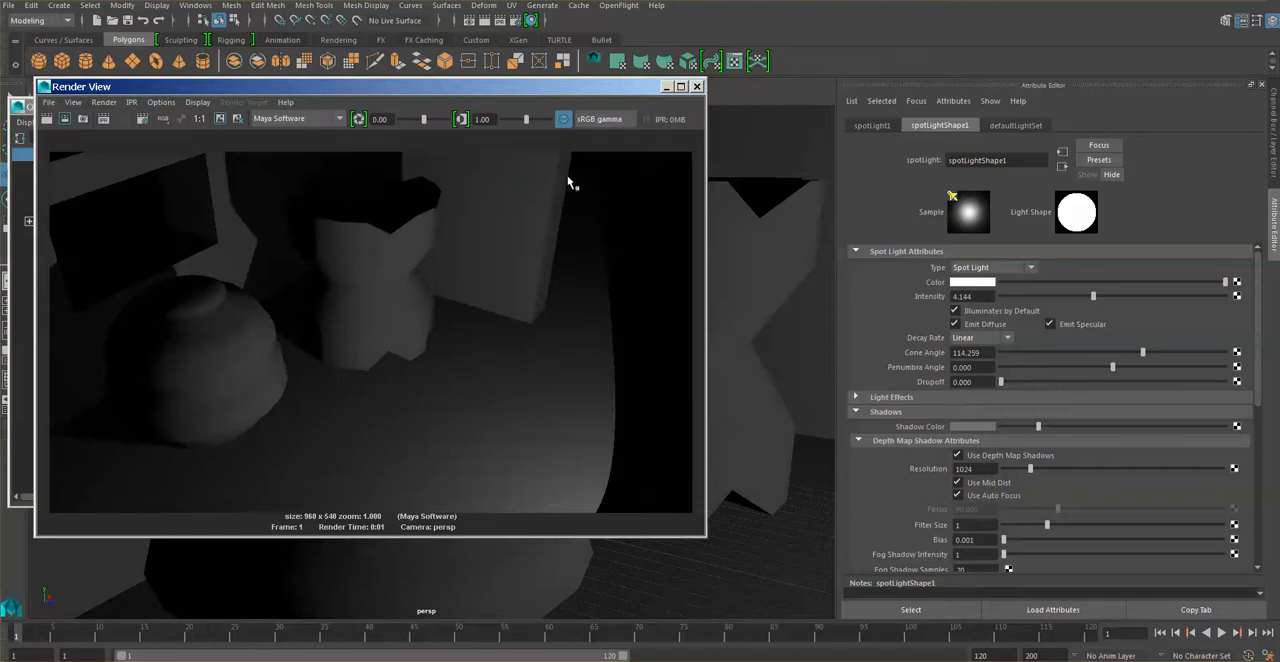